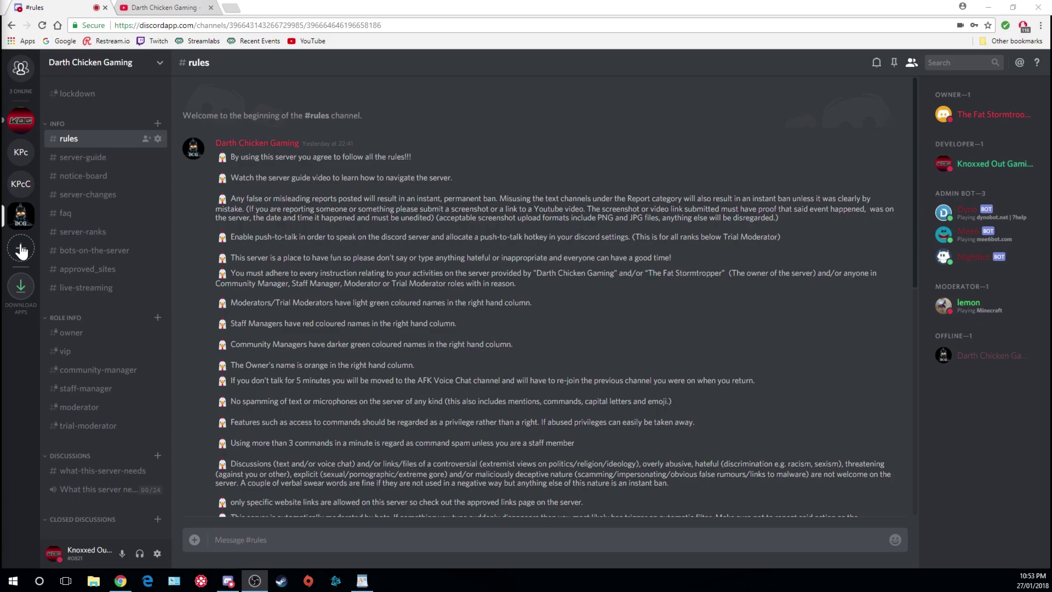
# Start joining a server with a pasted invite code, cancel, and view the Darth Chicken Gaming YouTube page
pyautogui.click(21, 251)
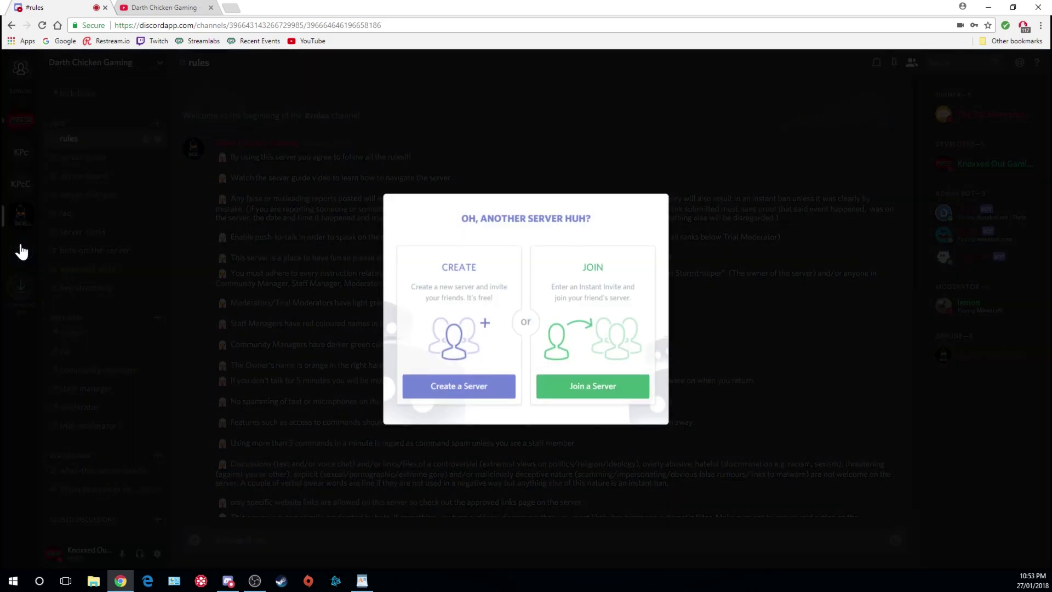
pyautogui.click(604, 389)
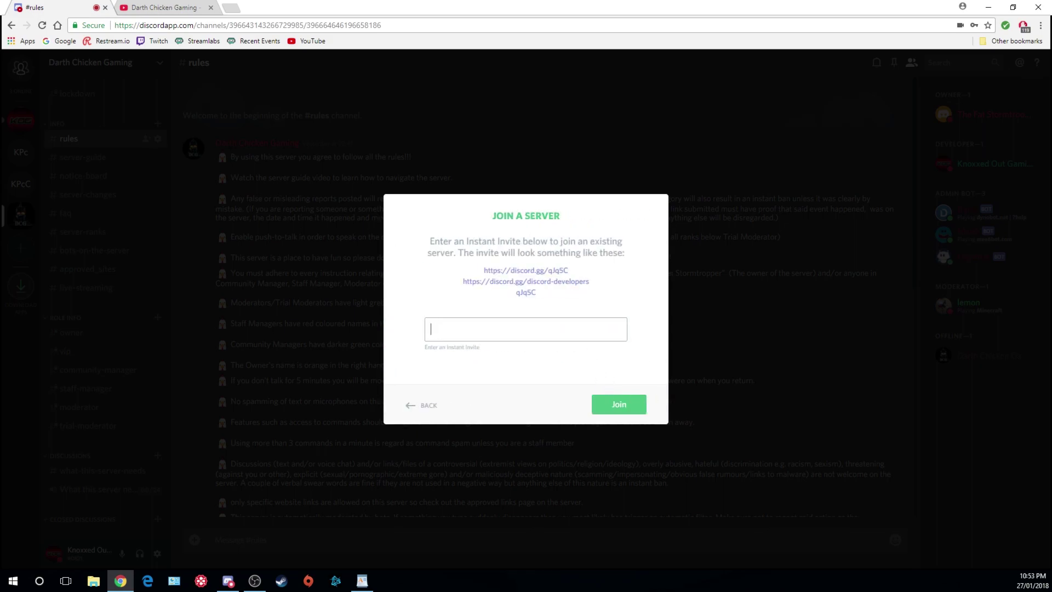
pyautogui.write('g4p9jED')
pyautogui.click(421, 408)
pyautogui.click(784, 330)
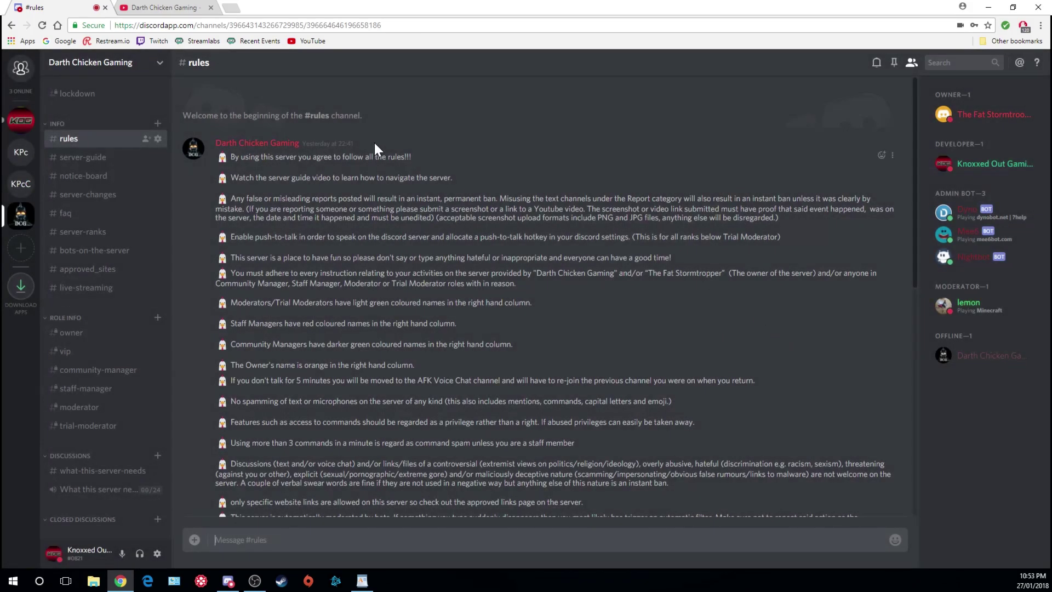
pyautogui.click(154, 7)
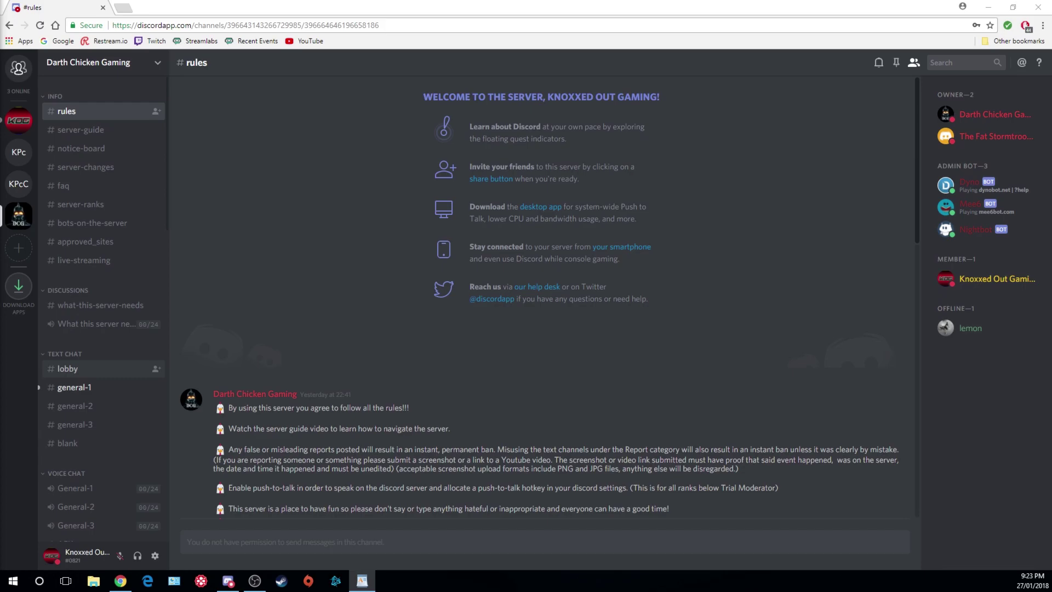
# Open the #lobby channel and scroll the channel list down and back up
pyautogui.click(68, 369)
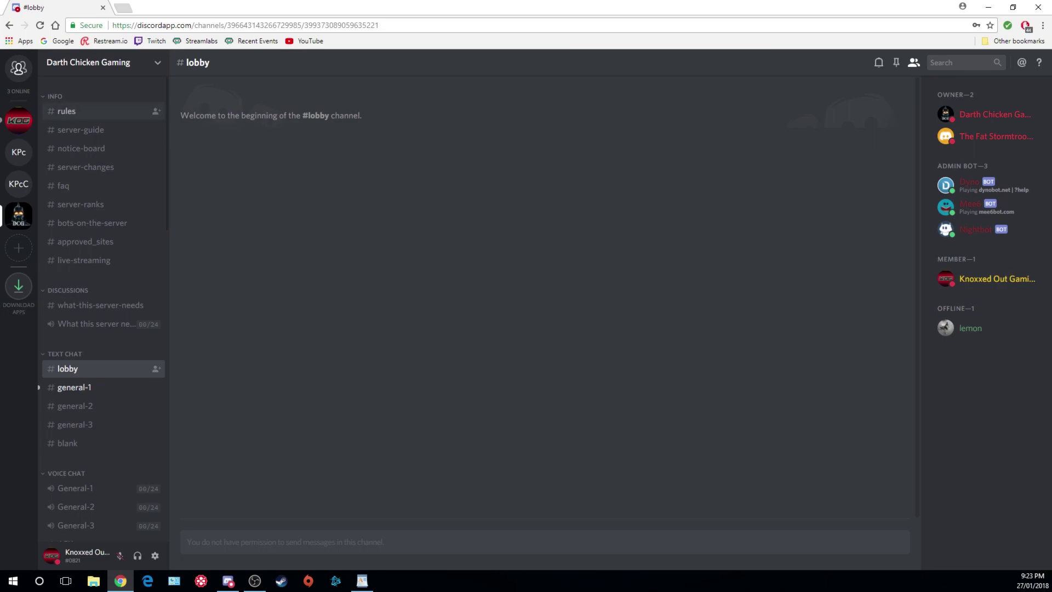
pyautogui.scroll(-10, 103, 306)
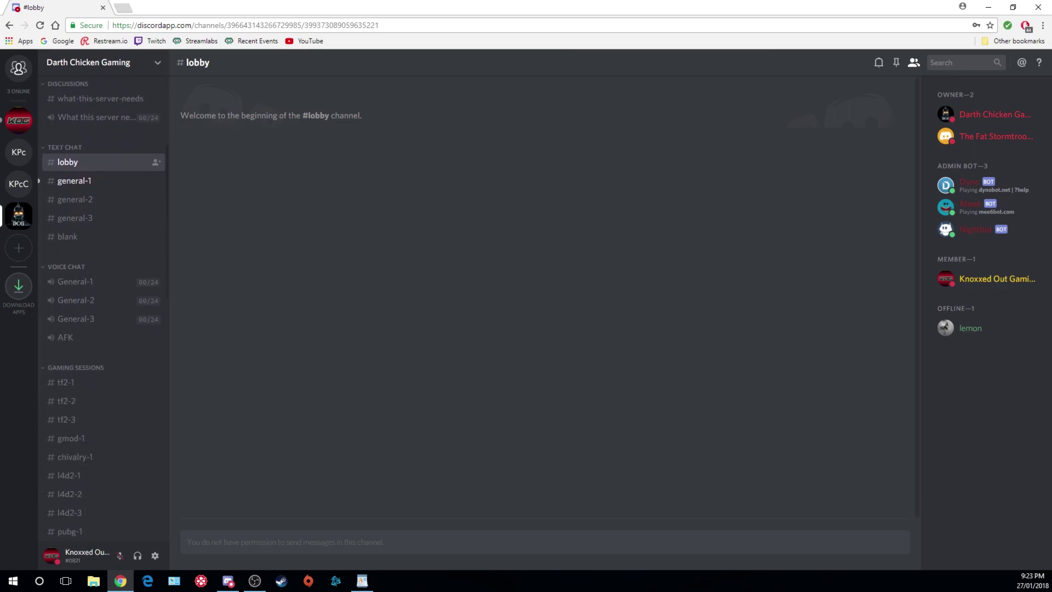
pyautogui.scroll(-4, 103, 306)
pyautogui.scroll(-3, 103, 305)
pyautogui.scroll(5, 104, 401)
pyautogui.scroll(8, 104, 401)
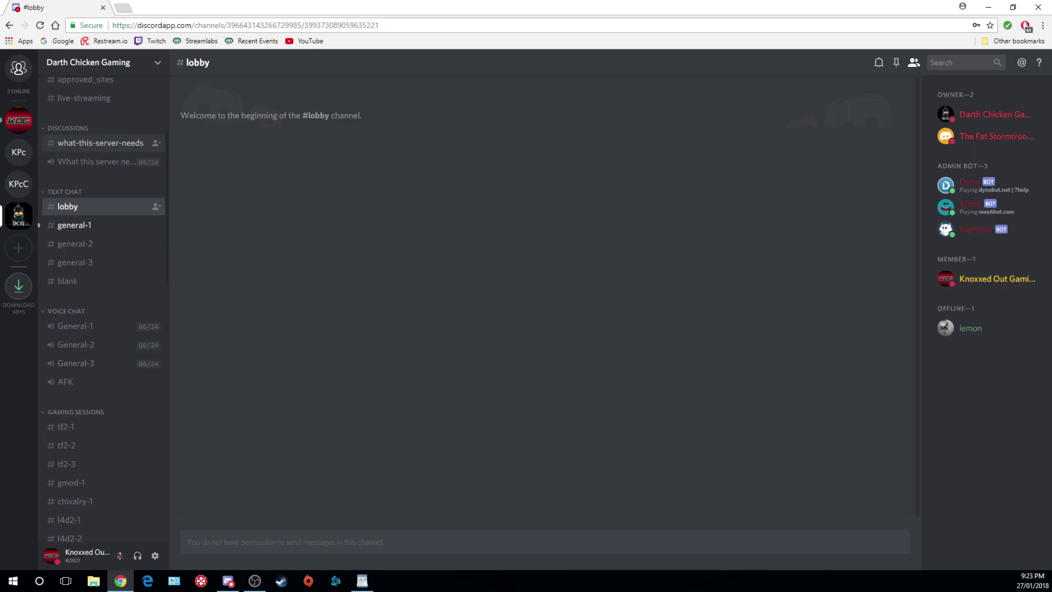
pyautogui.scroll(3, 104, 137)
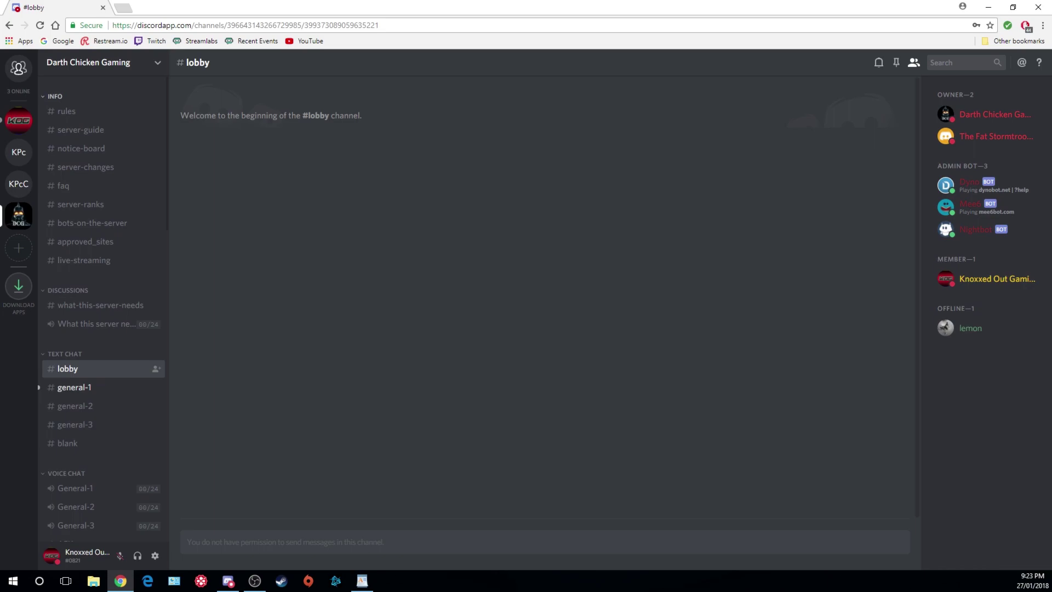
# Collapse all eight channel categories, from INFO and DISCUSSIONS through ABOUT THE OWNER and REPORT
pyautogui.click(55, 96)
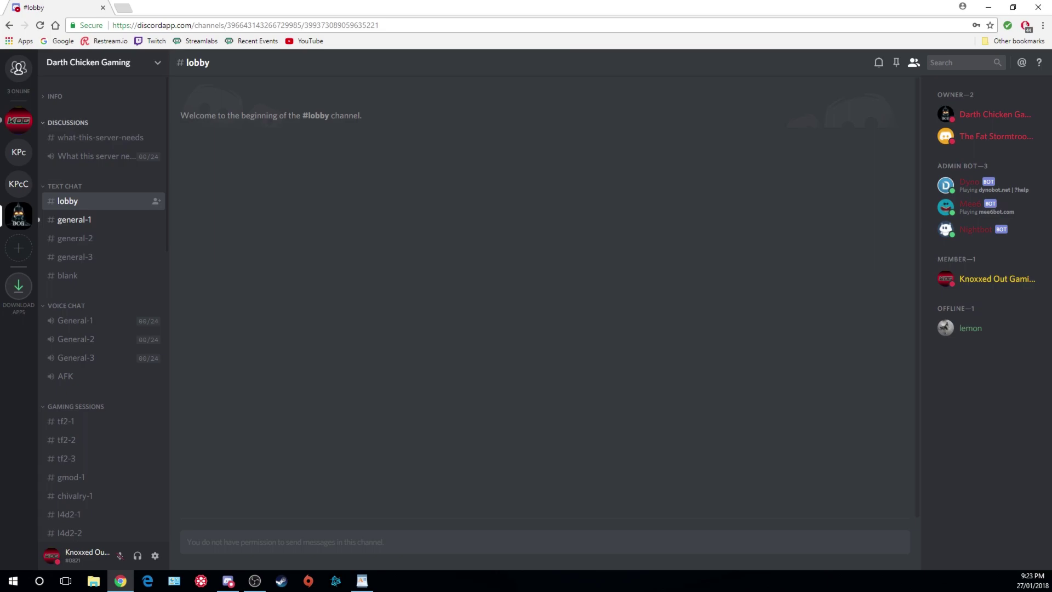
pyautogui.click(68, 123)
pyautogui.click(65, 149)
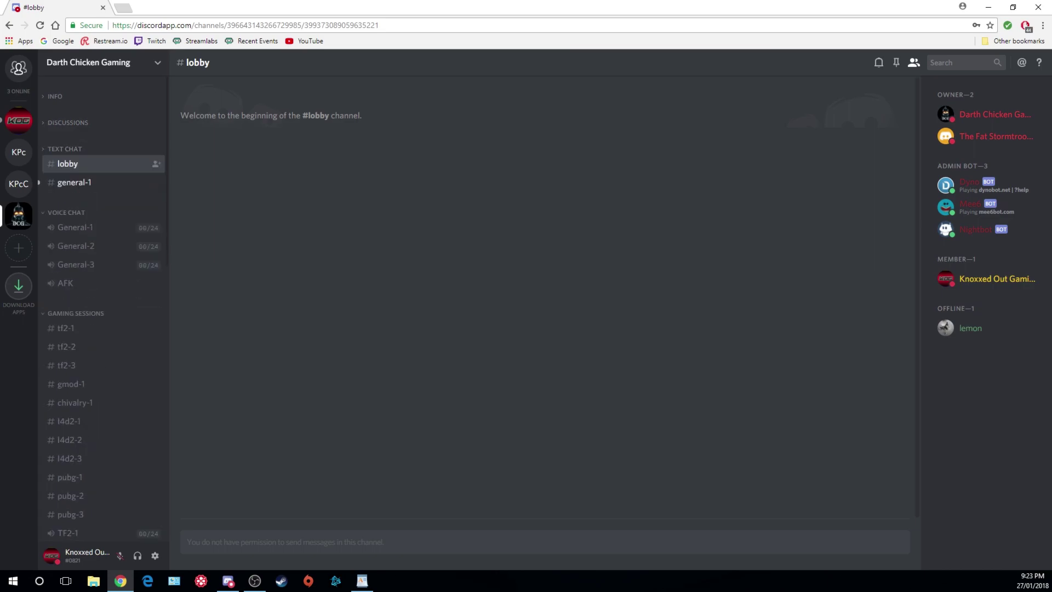
pyautogui.click(66, 213)
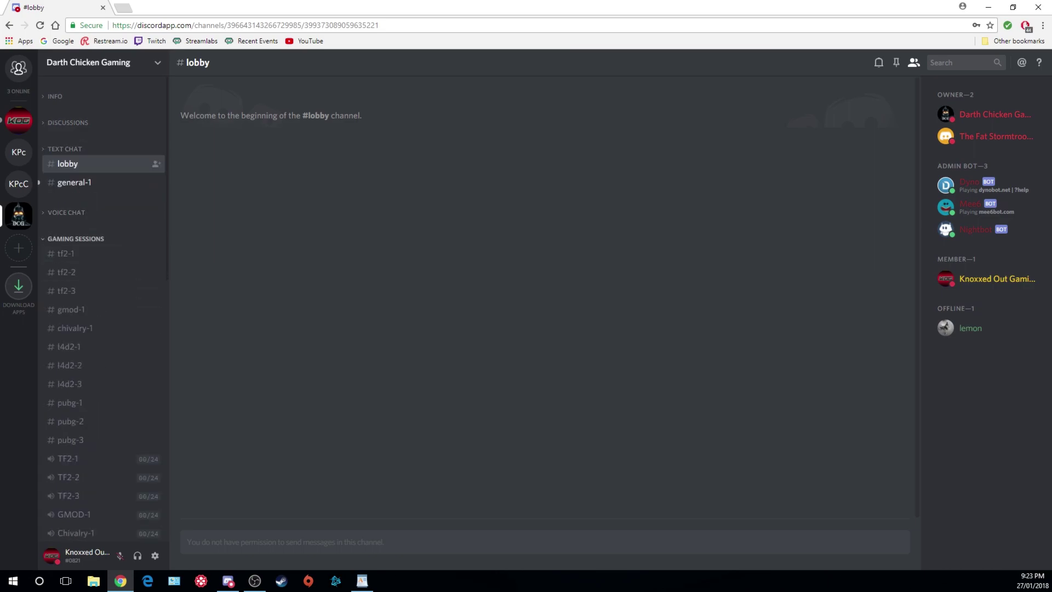
pyautogui.click(76, 238)
pyautogui.click(82, 264)
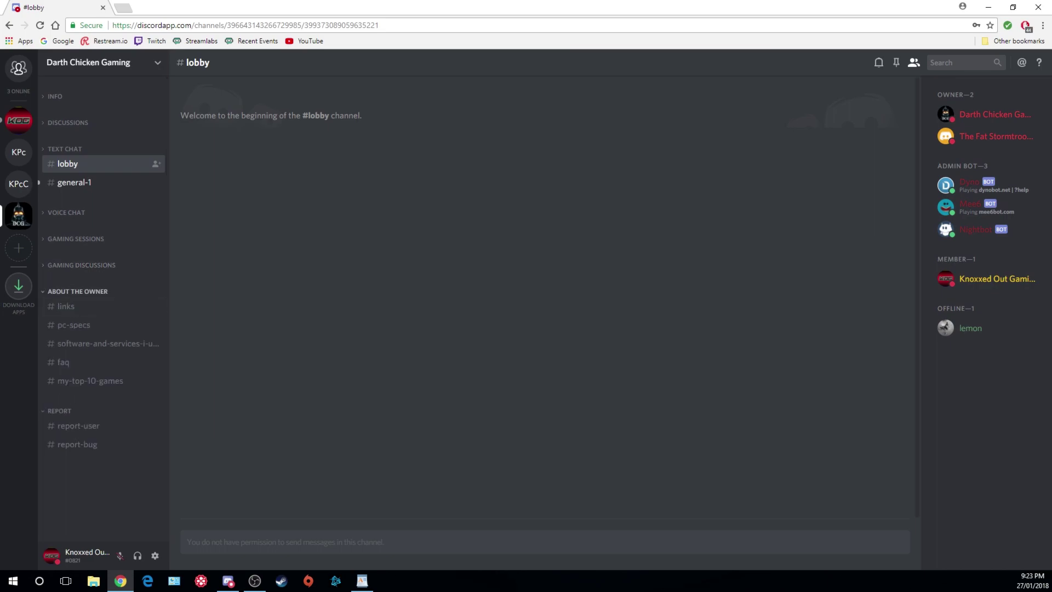
pyautogui.click(78, 291)
pyautogui.click(60, 318)
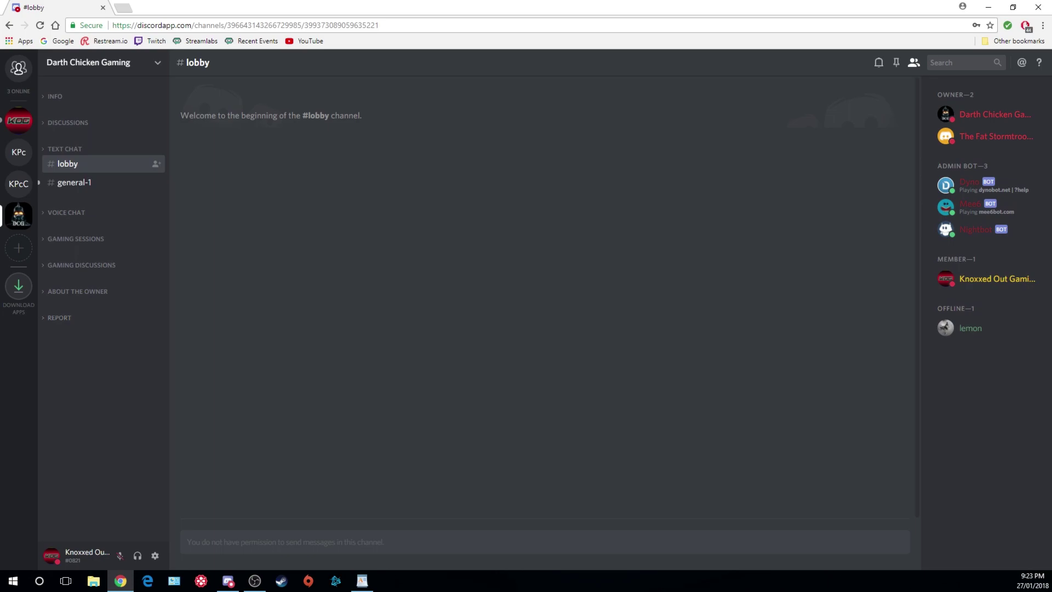
# Briefly visit #general-1 under TEXT CHAT, then re-expand INFO and open #rules
pyautogui.click(65, 148)
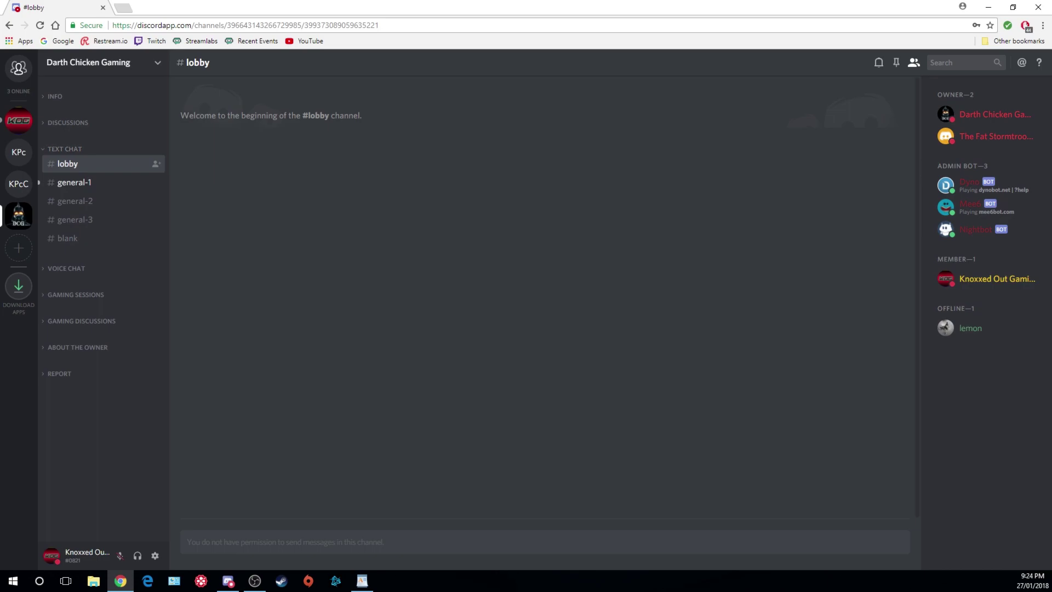
pyautogui.click(74, 182)
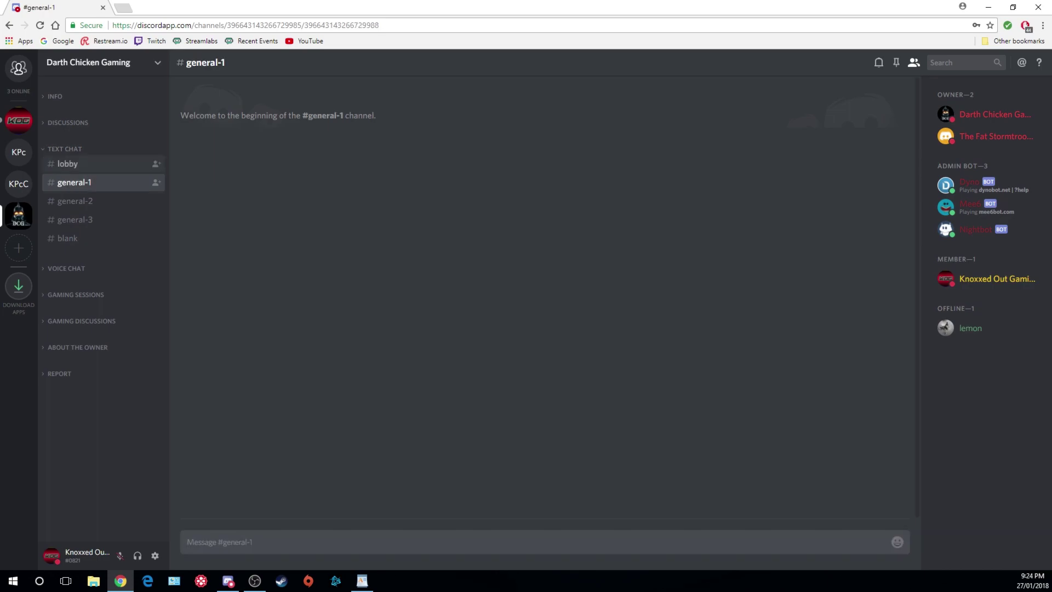
pyautogui.click(65, 149)
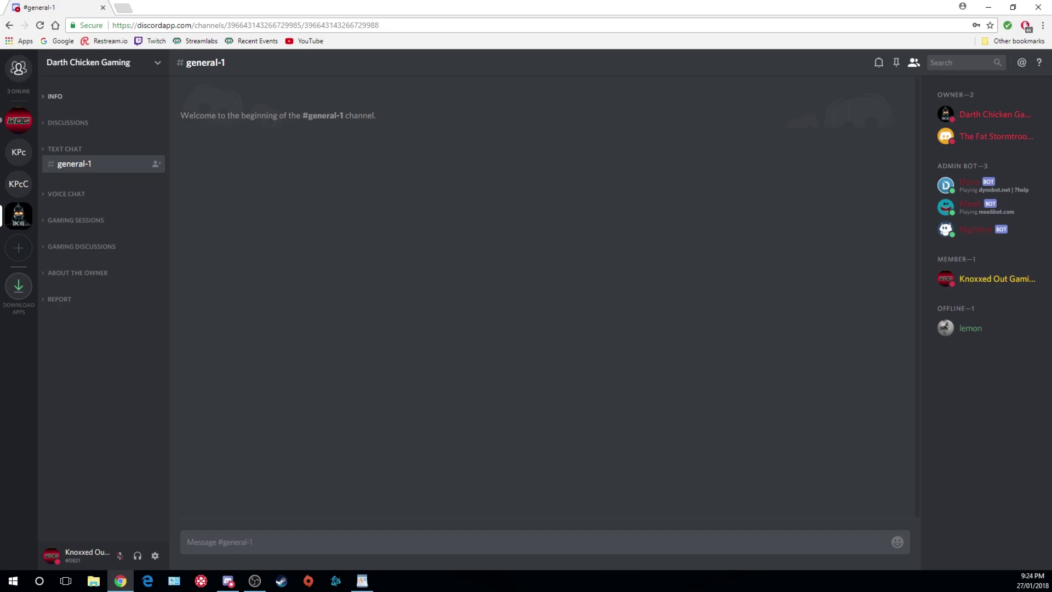
pyautogui.click(55, 95)
pyautogui.click(66, 111)
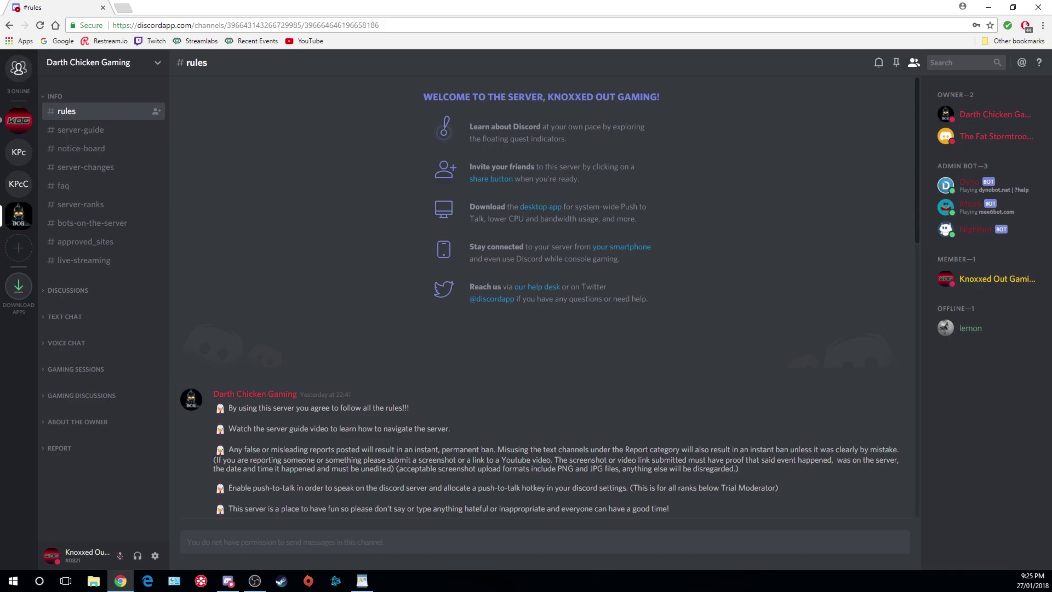
# Expand the TEXT CHAT group and visit #lobby before landing on #general-1
pyautogui.click(64, 316)
pyautogui.click(67, 331)
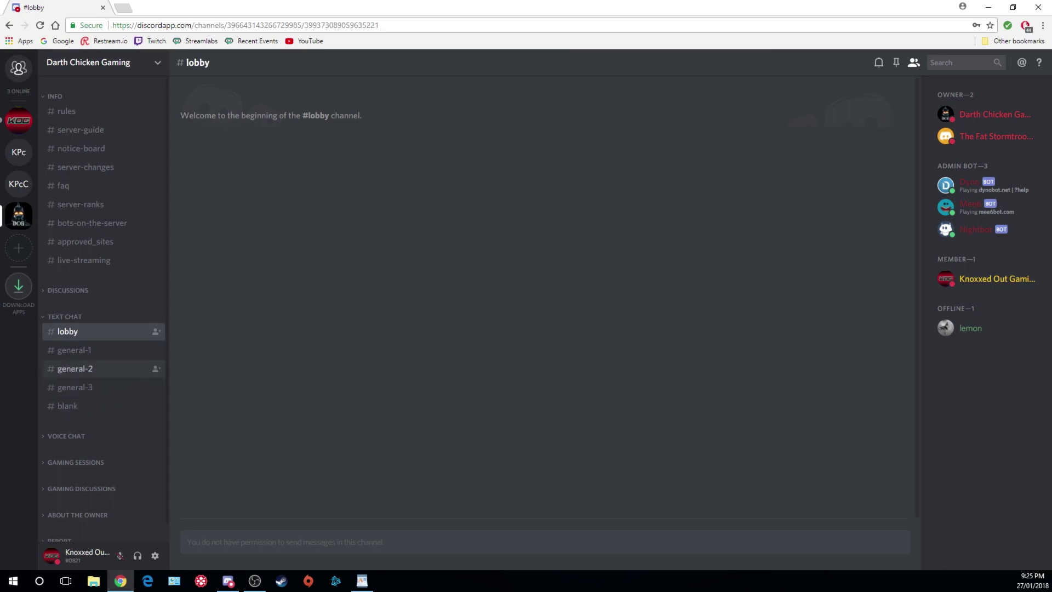
pyautogui.click(74, 350)
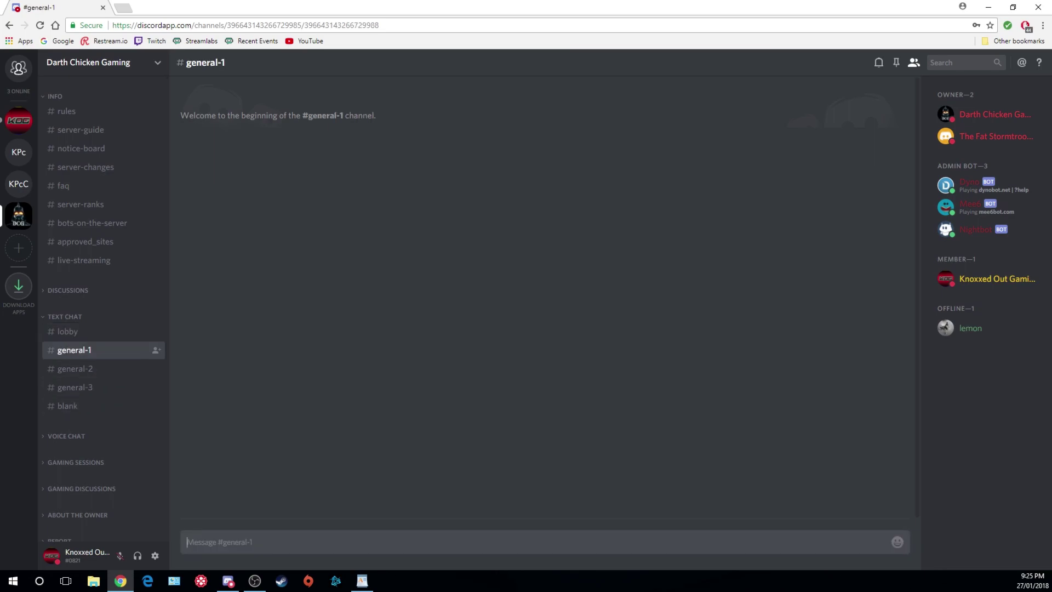
pyautogui.write('@')
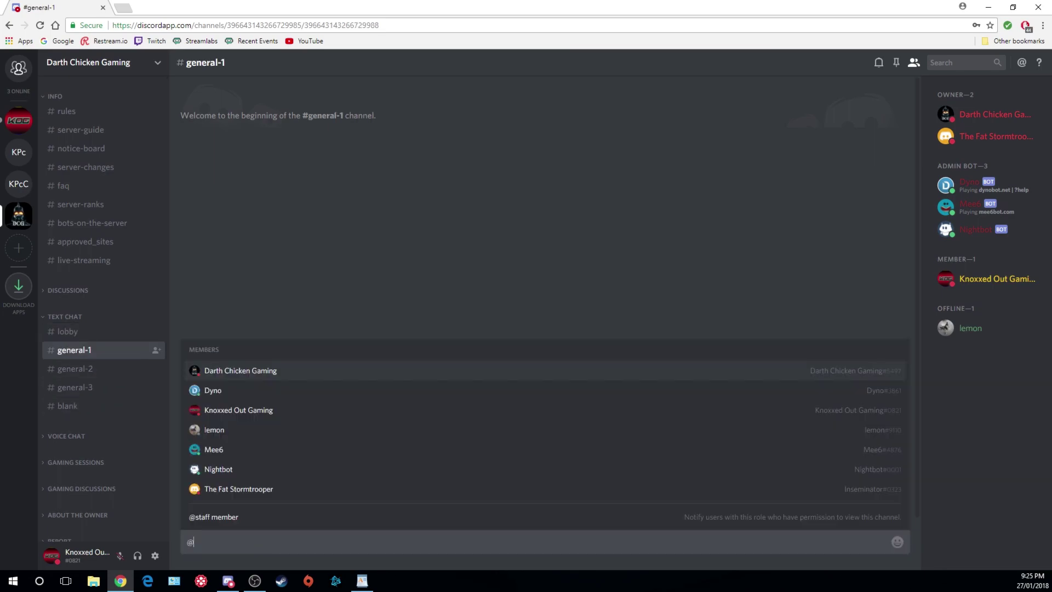
pyautogui.press('Up')
pyautogui.press('Return')
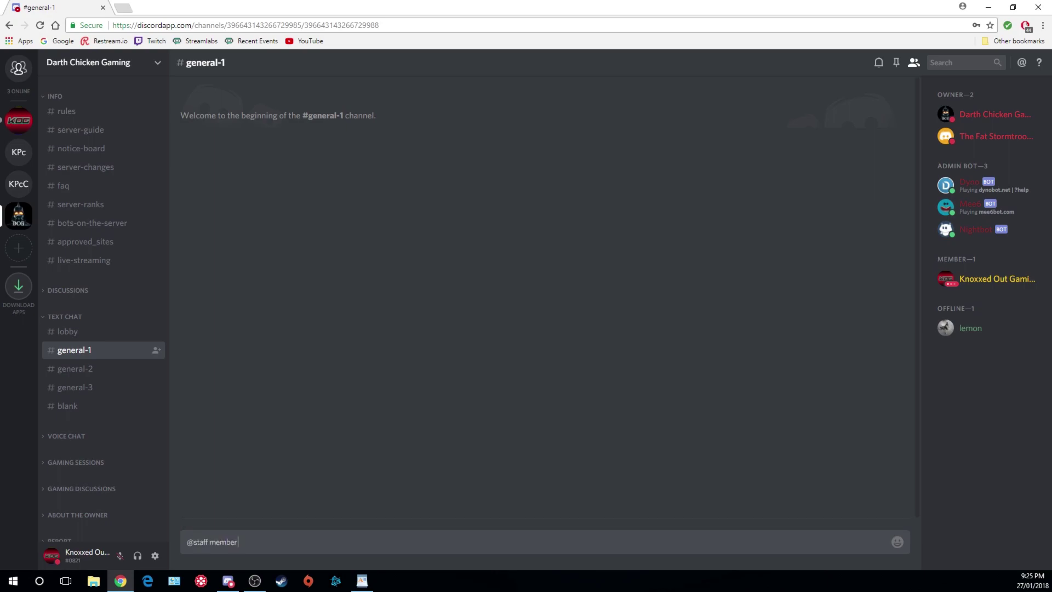
pyautogui.press('Return')
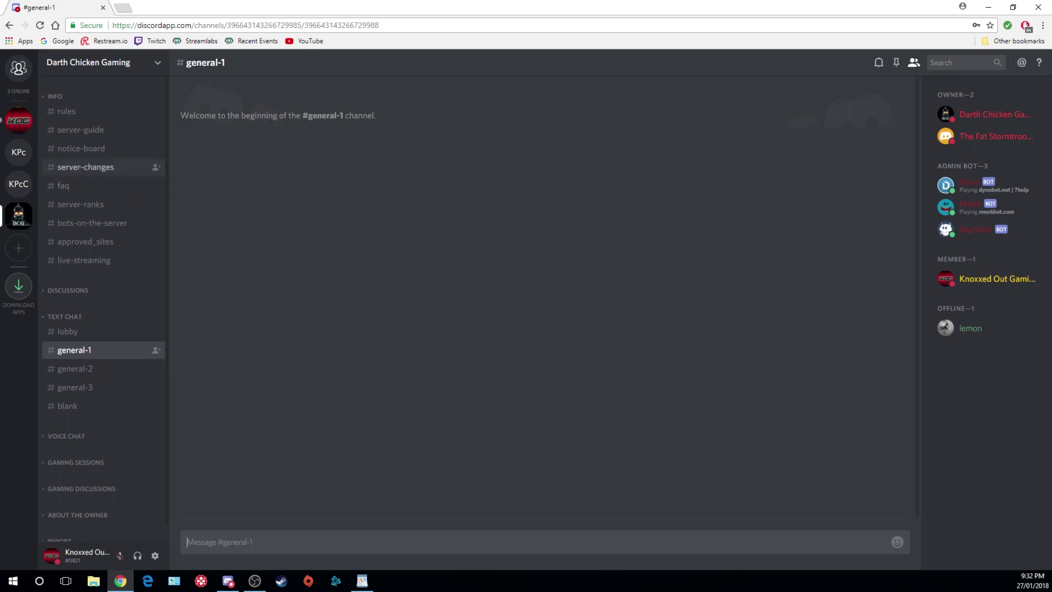
# Browse #server-guide, then move on to the #notice-board channel
pyautogui.click(80, 130)
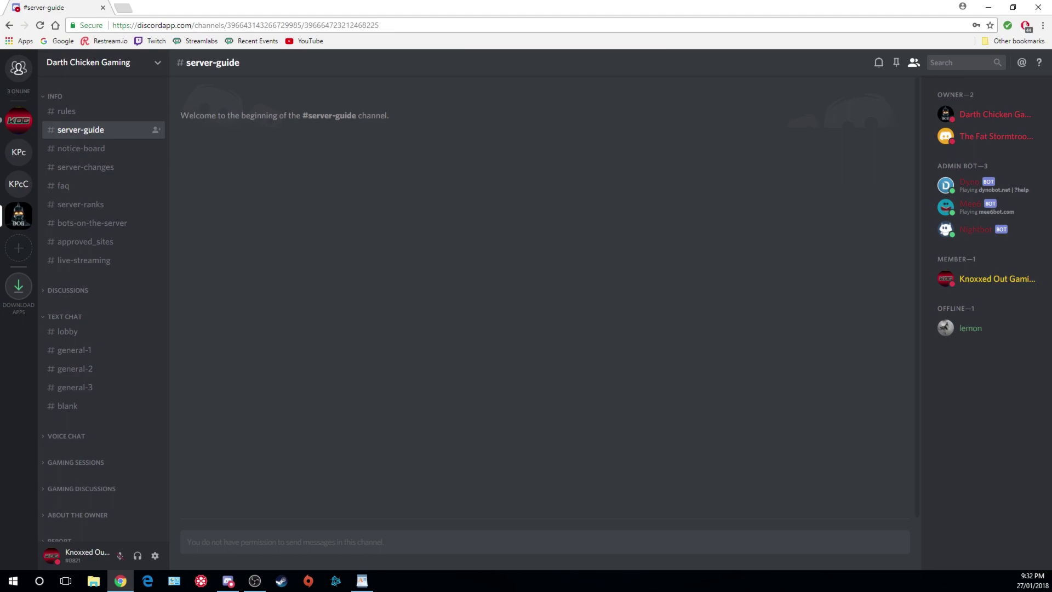
pyautogui.click(82, 148)
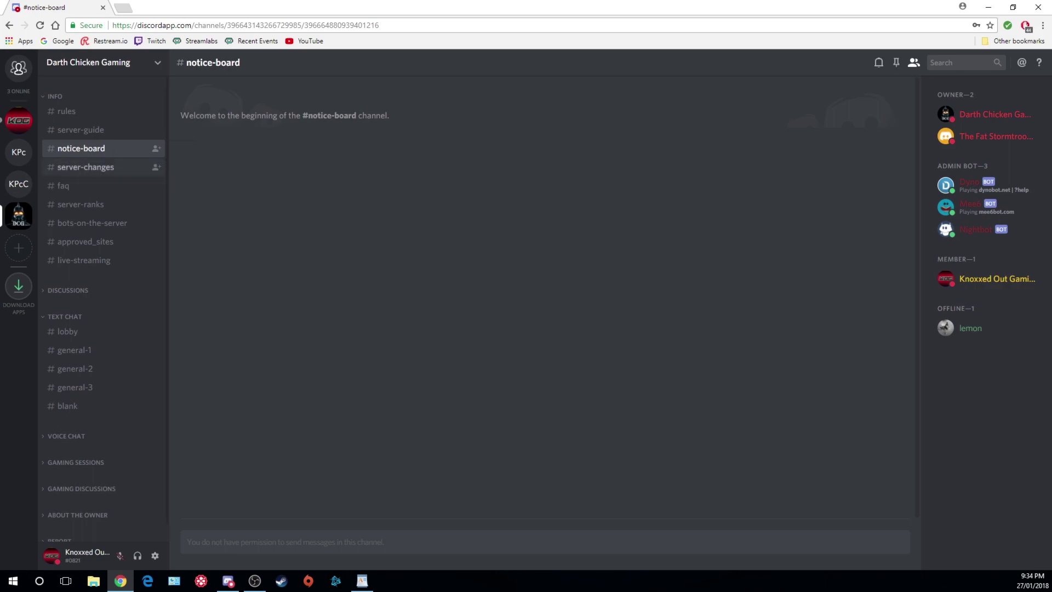
# View the empty, read-only #server-changes channel under INFO
pyautogui.click(85, 167)
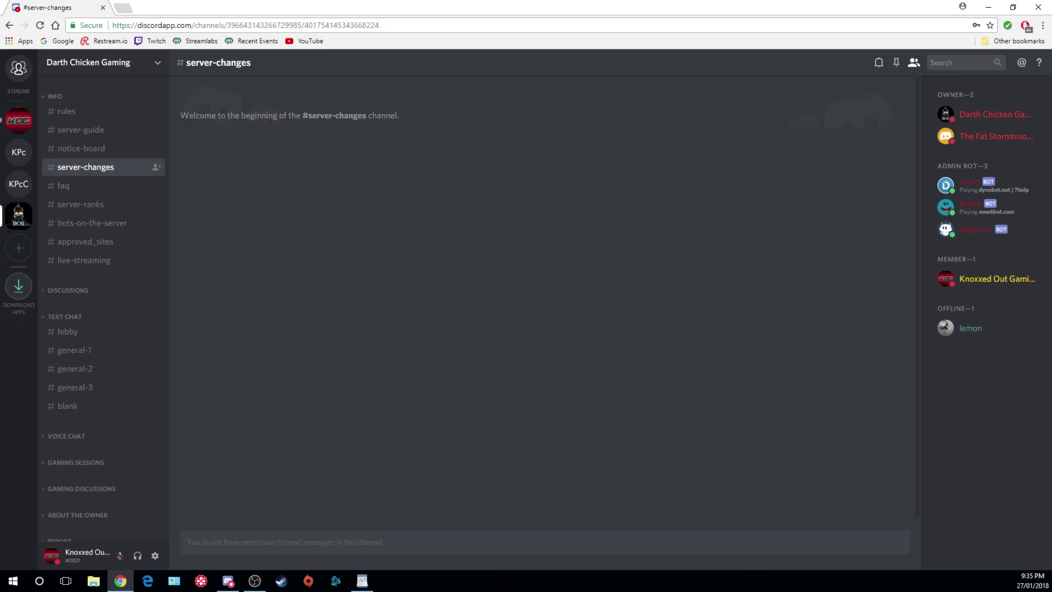
# View the empty, read-only #faq channel under INFO
pyautogui.click(63, 185)
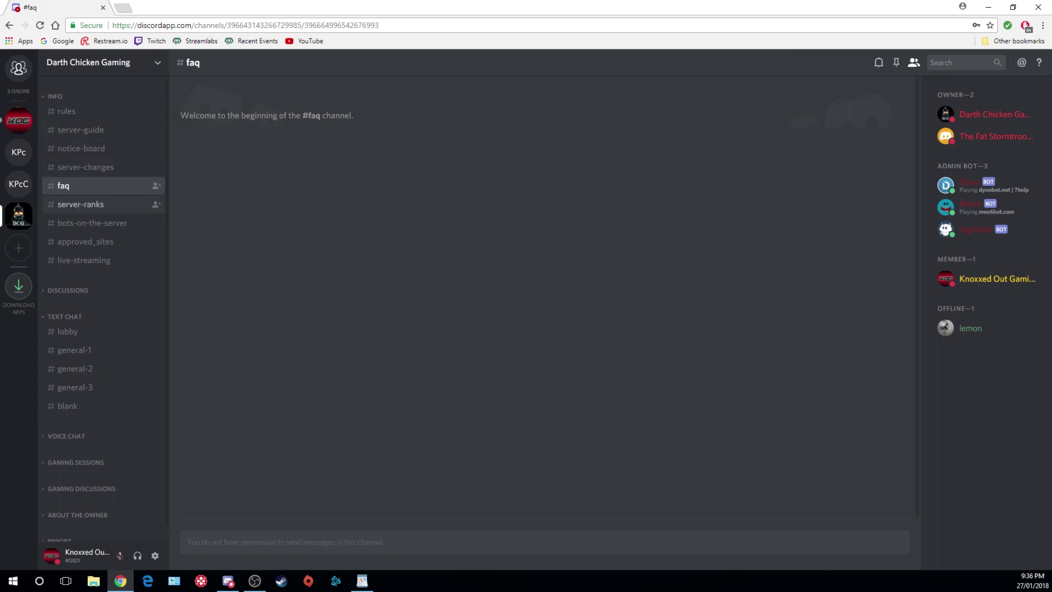
# Select #server-ranks under INFO to see the general ranking and unranked roles
pyautogui.click(87, 204)
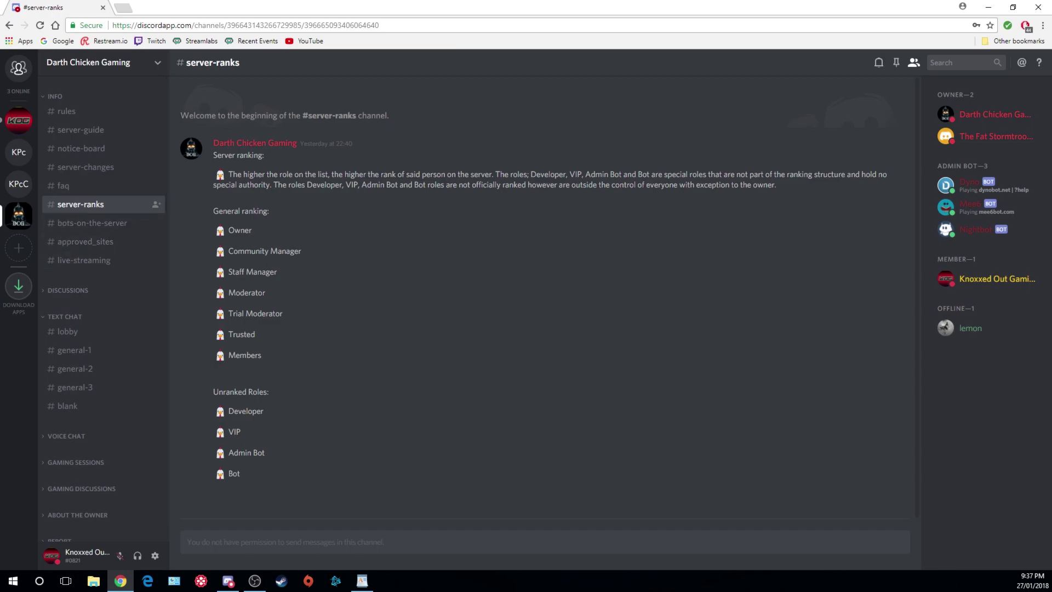
# Select #bots-on-the-server to read the Nightbot, Dyno Bot and Mee6 Bot command lists
pyautogui.click(93, 222)
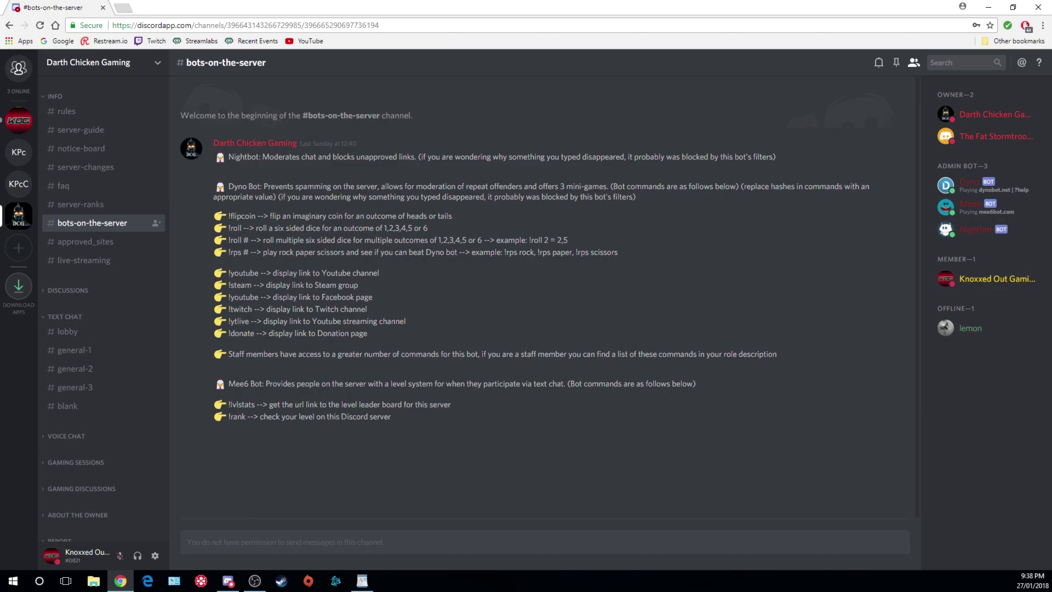
# Copy the '!roll #' Dyno Bot command example, then go to #general-1
pyautogui.moveTo(250, 241); pyautogui.dragTo(229, 240)
pyautogui.hotkey('ctrl', 'c')
pyautogui.click(229, 240)
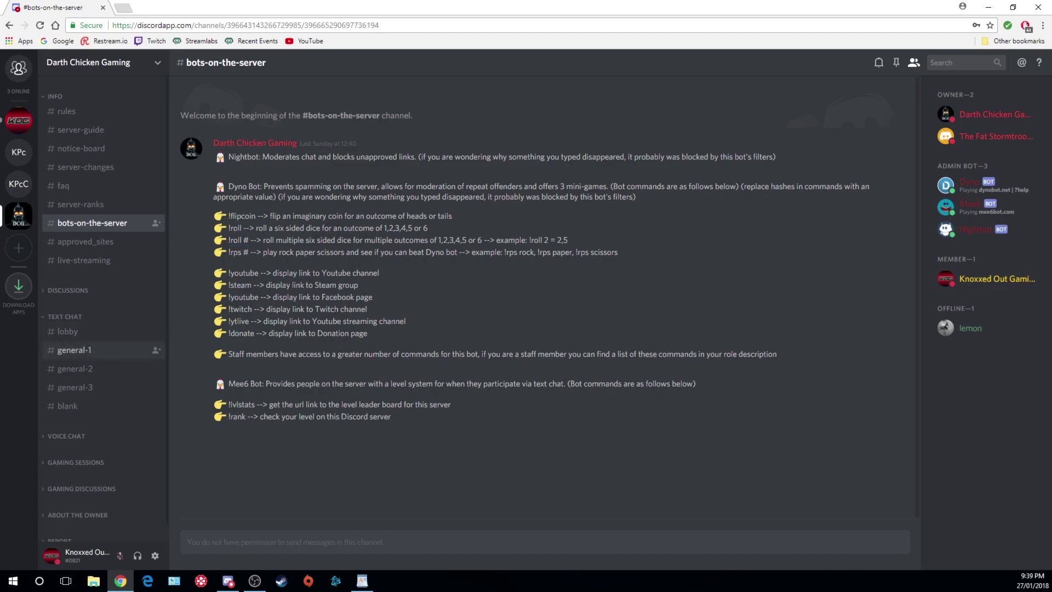
pyautogui.click(74, 349)
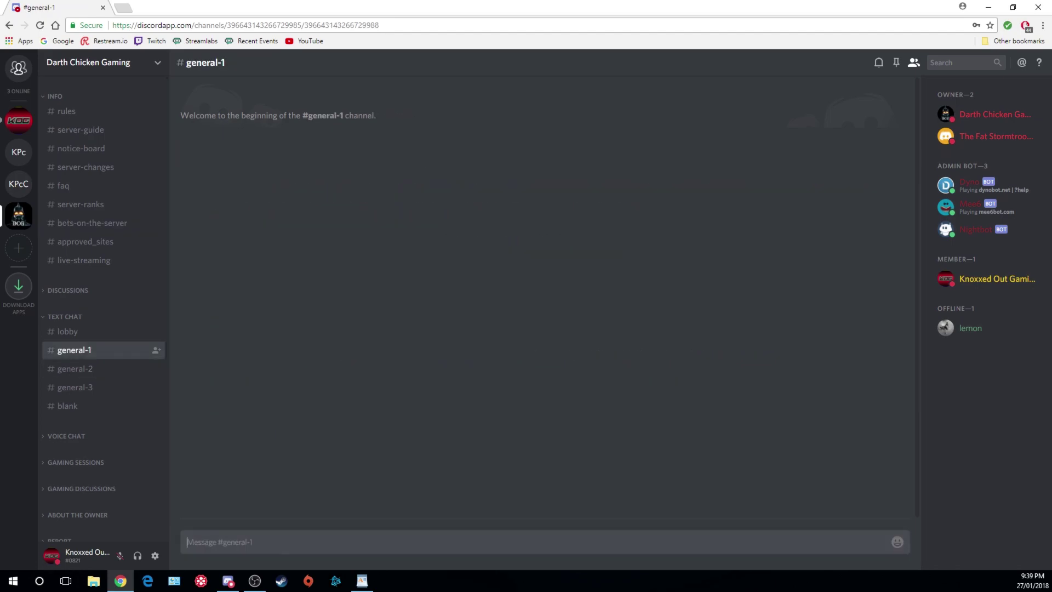
# Send '!roll 2' in #general-1 so the bot rolls two dice: 2 and 5
pyautogui.hotkey('ctrl', 'v')
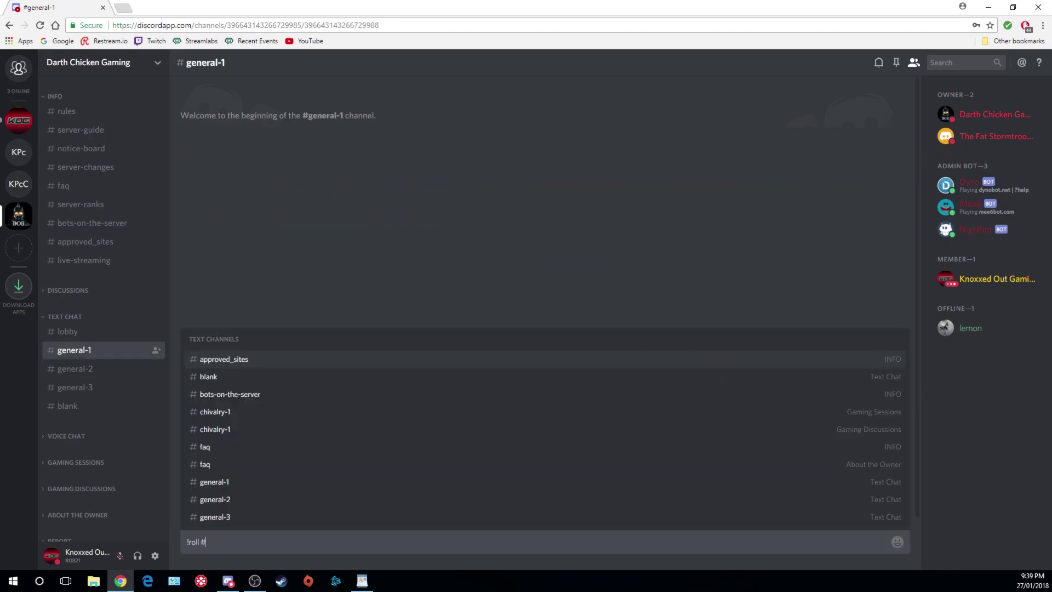
pyautogui.press('BackSpace')
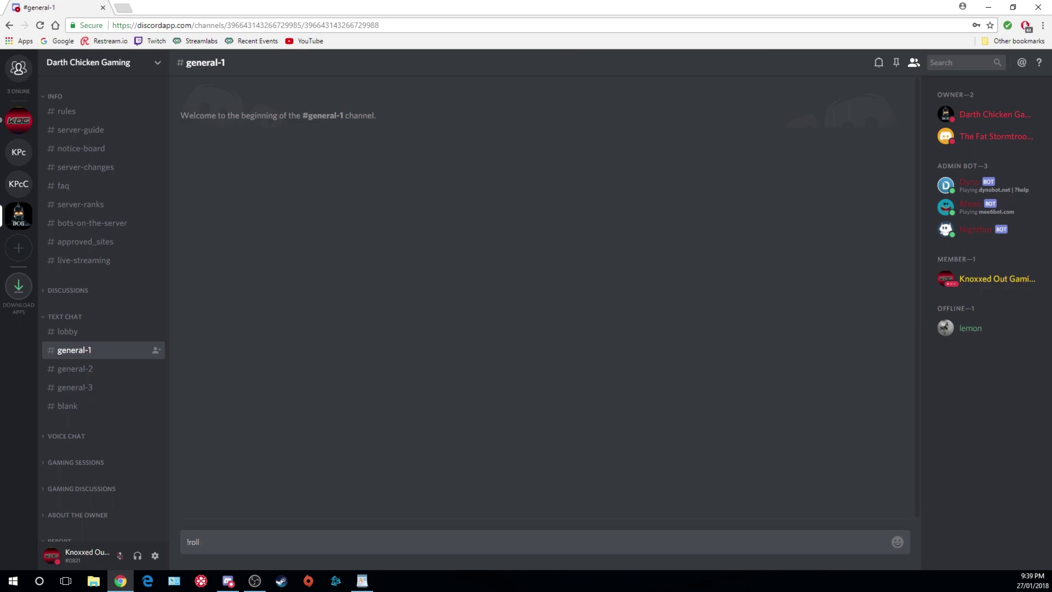
pyautogui.write('2')
pyautogui.press('Return')
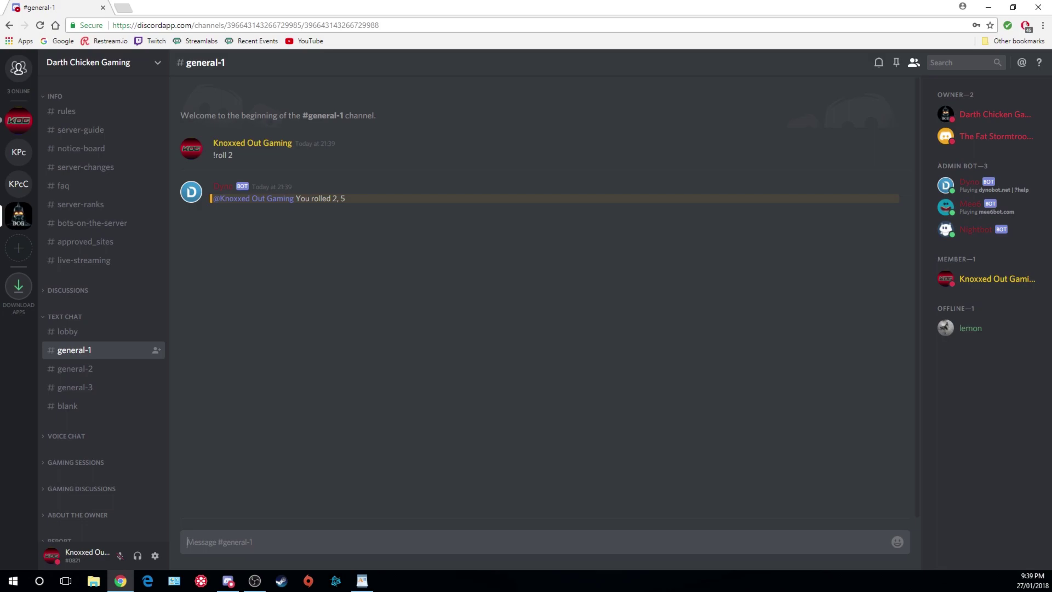
# Send a plain '!roll' for a single die, which comes up 2
pyautogui.write('!roll #')
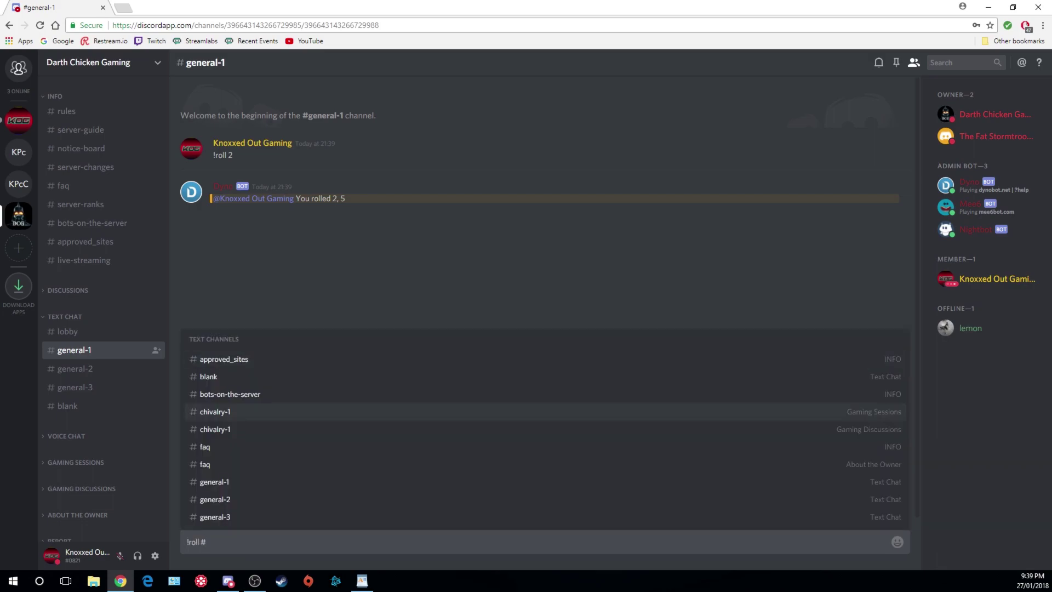
pyautogui.press('BackSpace')
pyautogui.press('BackSpace')
pyautogui.press('Return')
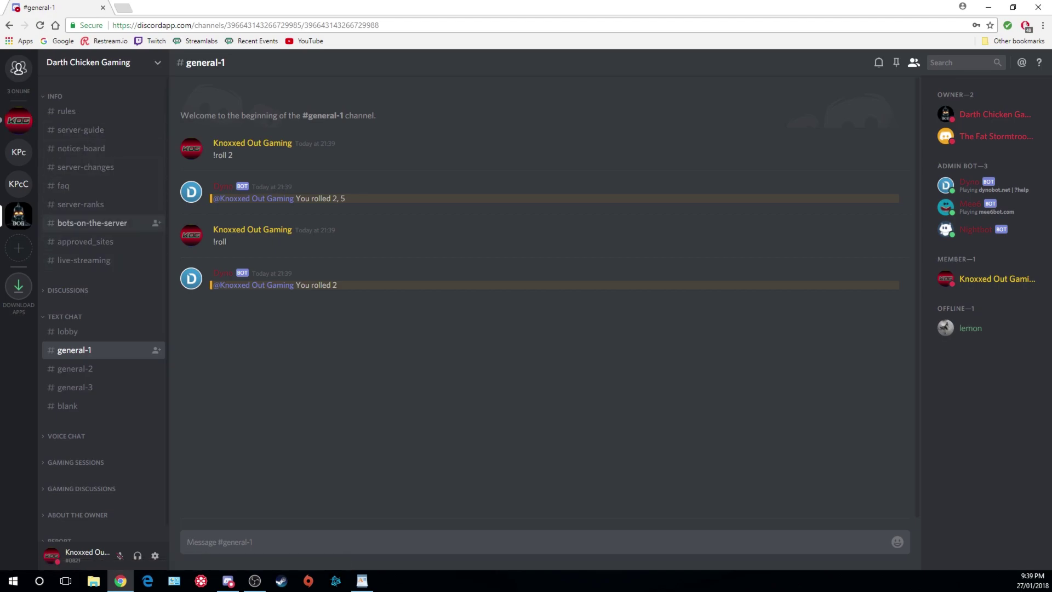
pyautogui.click(92, 222)
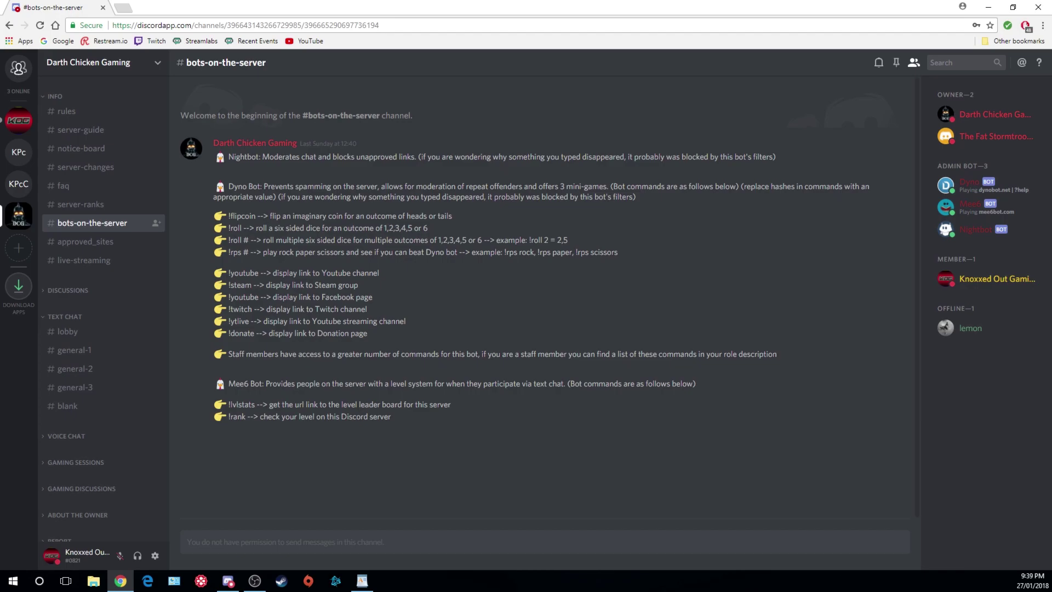
pyautogui.moveTo(534, 252); pyautogui.dragTo(509, 252)
pyautogui.click(510, 252)
pyautogui.hotkey('alt', 'Tab')
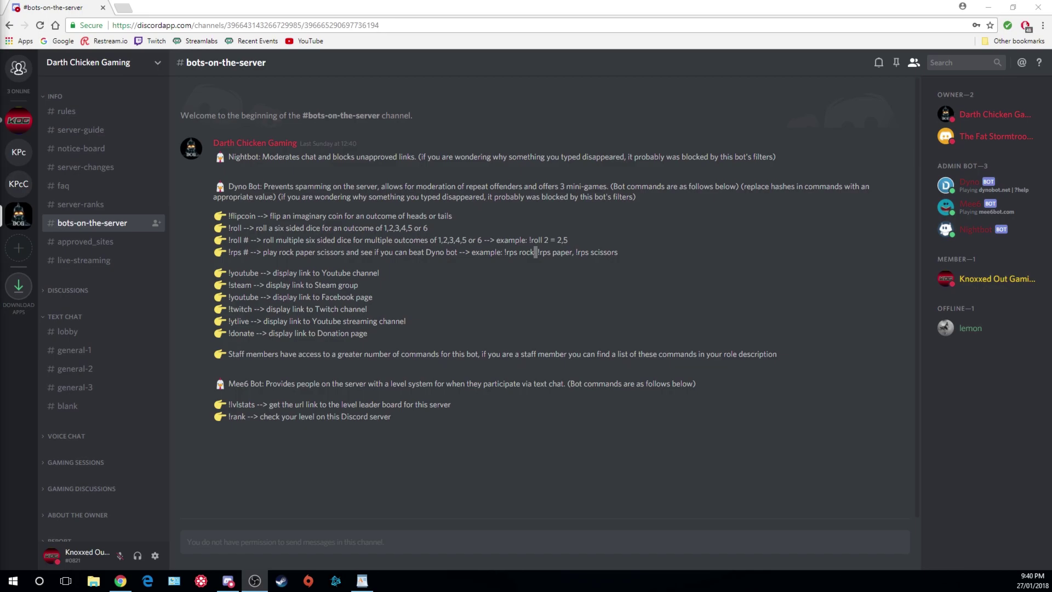
pyautogui.hotkey('alt', 'Tab')
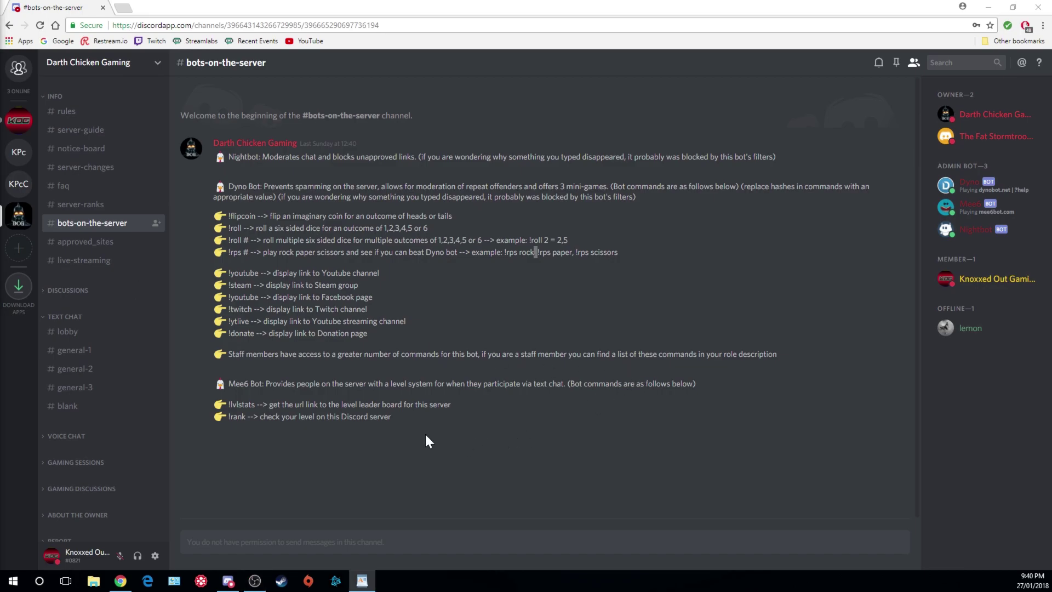
pyautogui.click(465, 431)
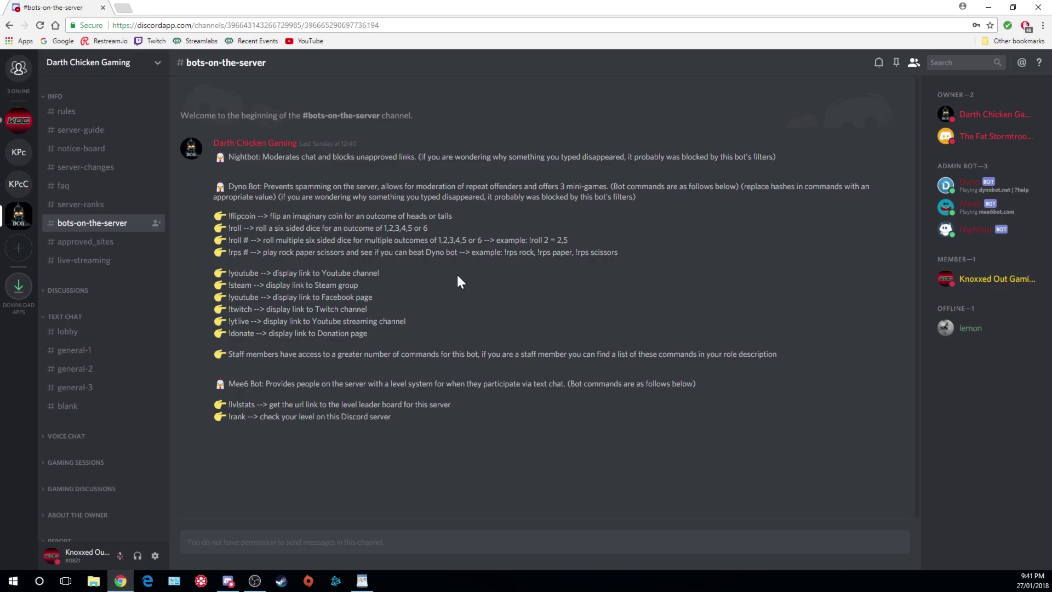
# Send the !youtube command in #general-1 so the bot posts the YouTube channel link
pyautogui.click(71, 351)
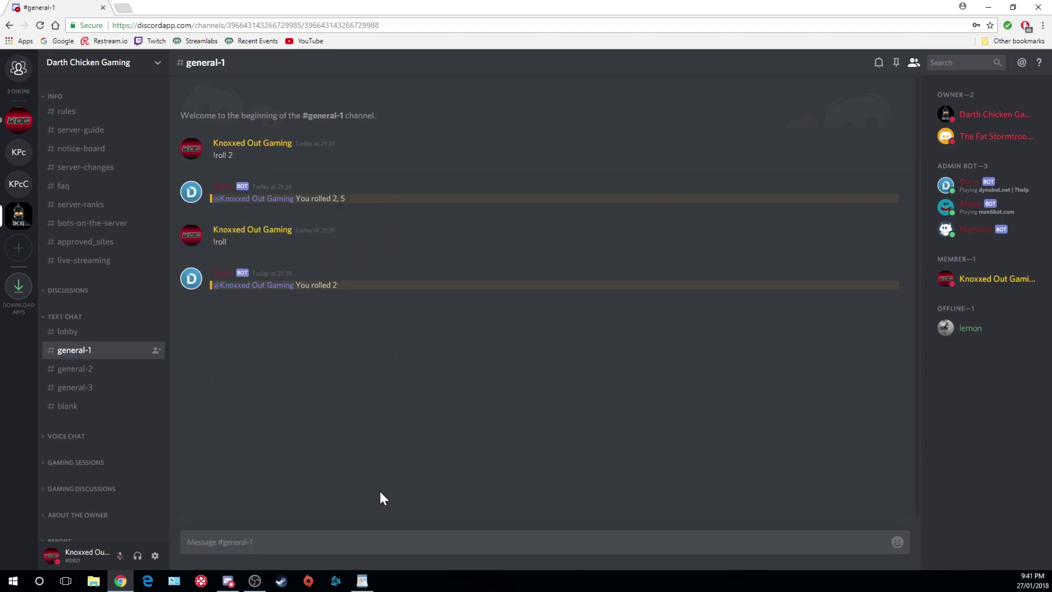
pyautogui.write('!')
pyautogui.write('r')
pyautogui.write('o')
pyautogui.write('utube')
pyautogui.press('Return')
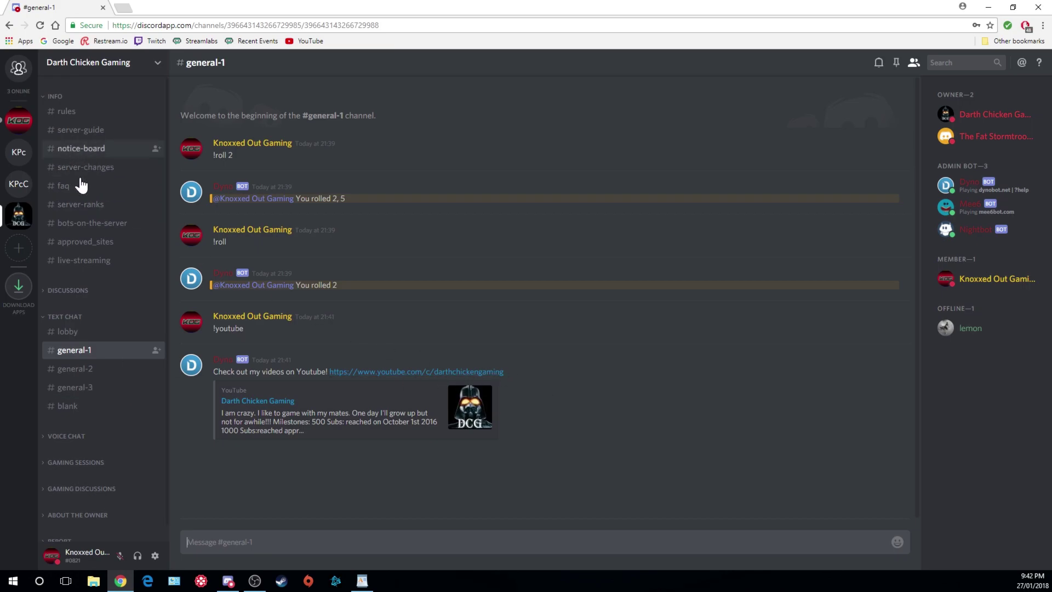
# Return to #bots-on-the-server to see the Nightbot, Dyno Bot and Mee6 Bot command lists
pyautogui.click(93, 222)
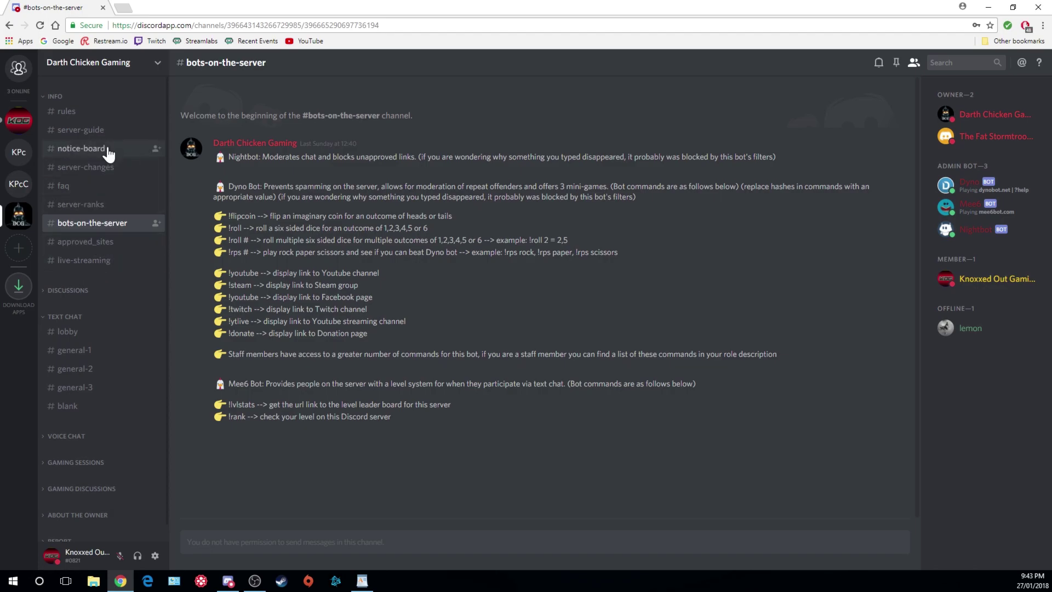
# In #general-1, send !rank for the level 2 card and !lvlstats for the leaderboard link
pyautogui.click(77, 351)
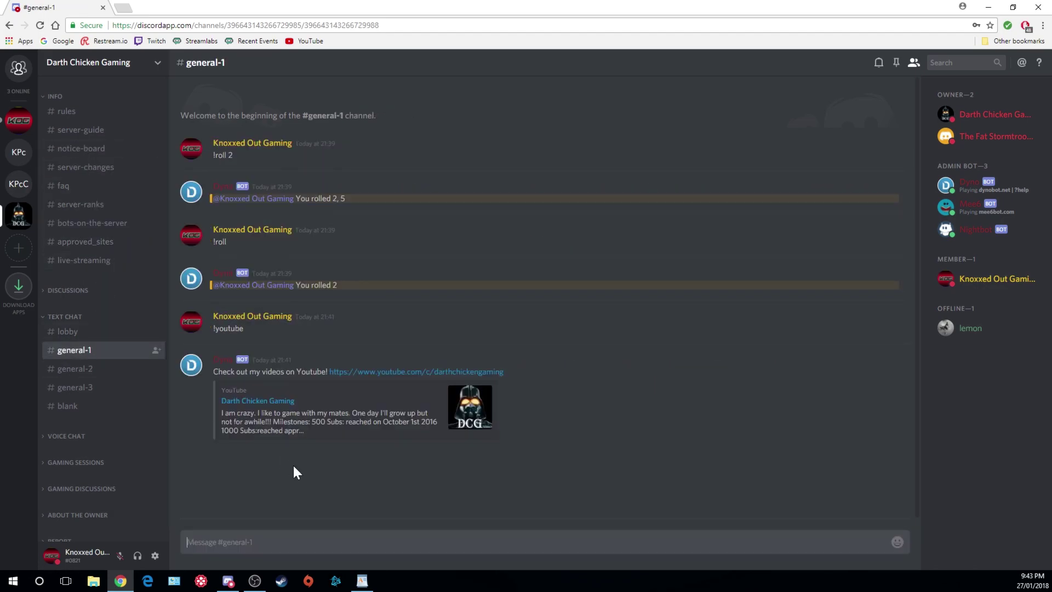
pyautogui.write('!rank')
pyautogui.press('Return')
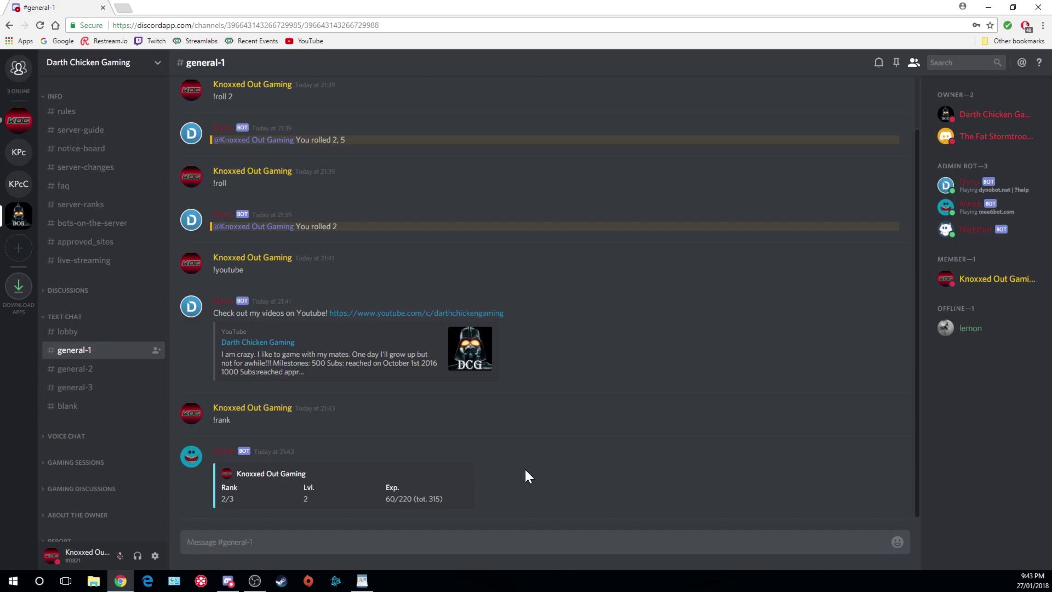
pyautogui.write('!lvlstats')
pyautogui.press('Return')
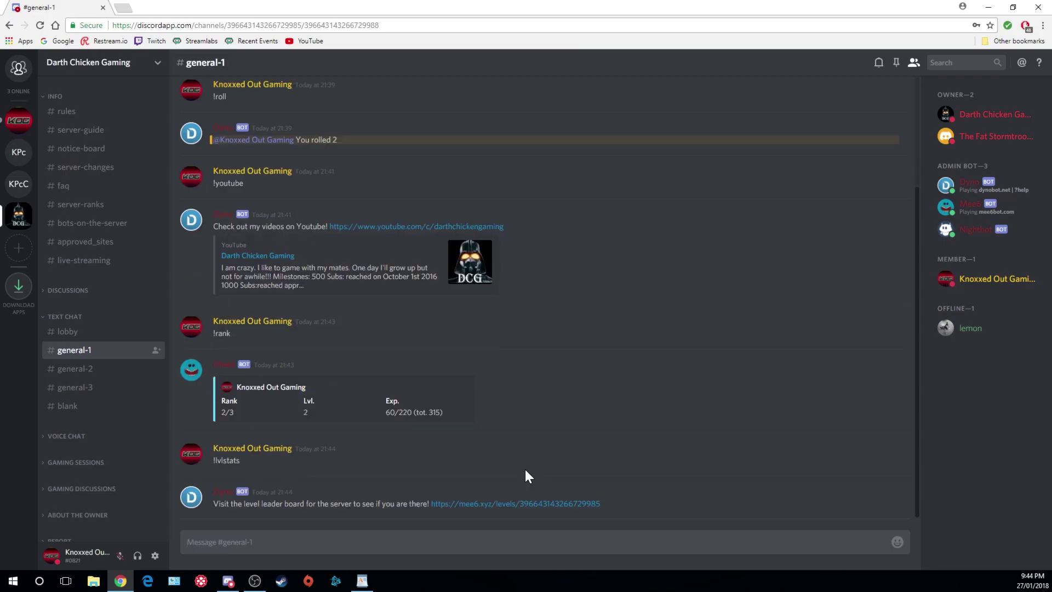
# Open the mee6.xyz/levels link to view Darth Chicken Gaming's leaderboard, with members at levels 4, 2 and 0
pyautogui.click(536, 505)
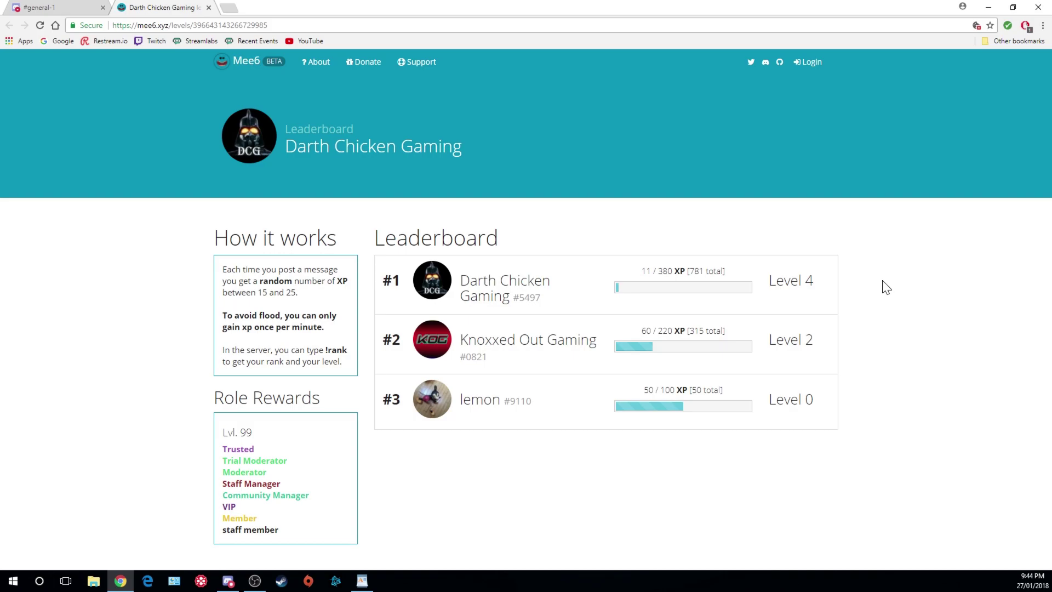
pyautogui.hotkey('ctrl', 'shift', 'Tab')
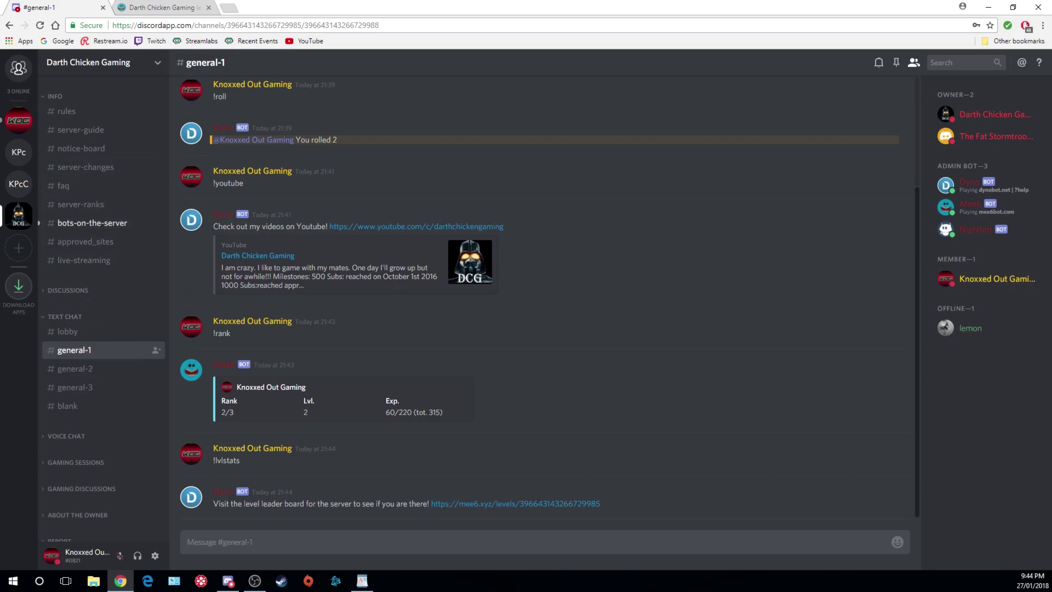
pyautogui.click(116, 242)
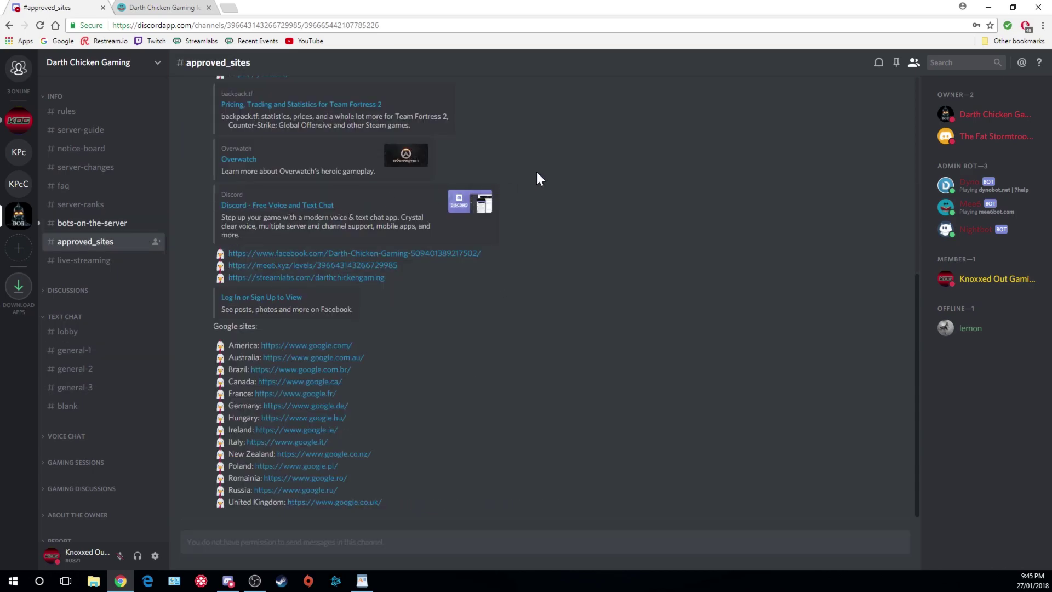
pyautogui.scroll(2, 545, 162)
pyautogui.scroll(1, 545, 162)
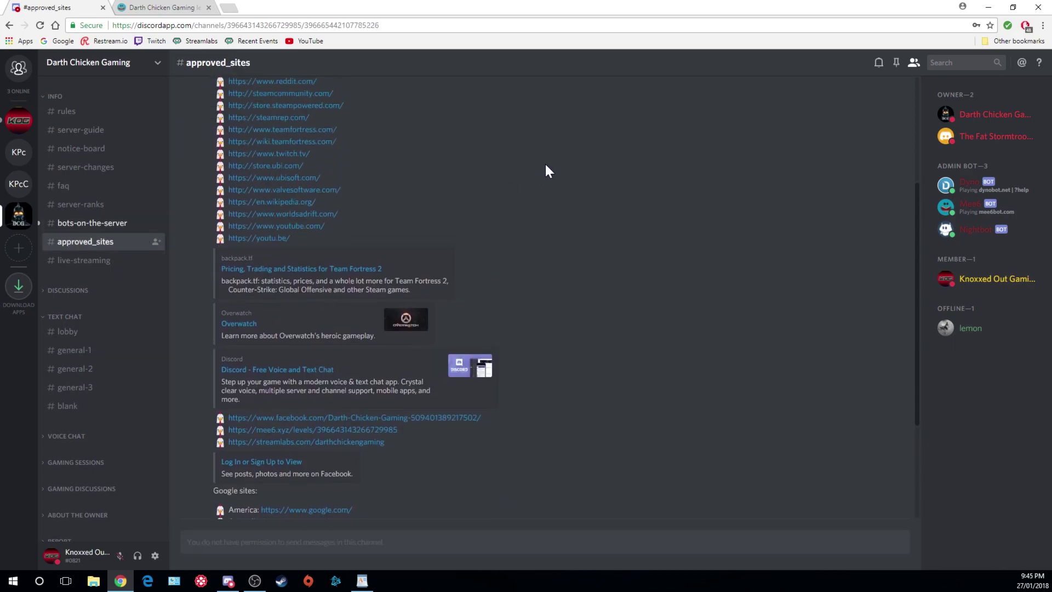
pyautogui.scroll(3, 546, 165)
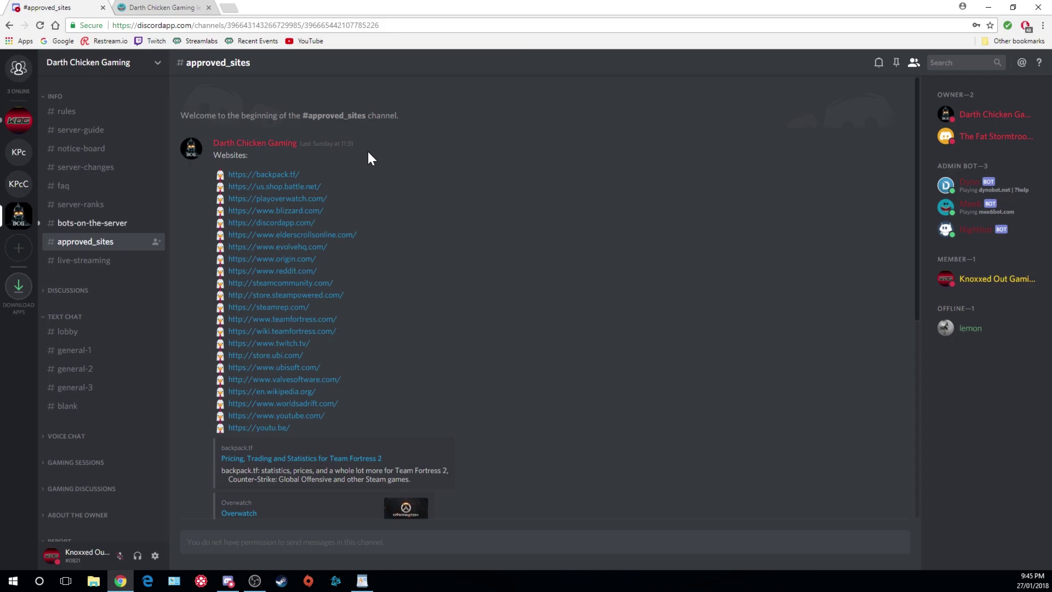
pyautogui.scroll(-7, 382, 152)
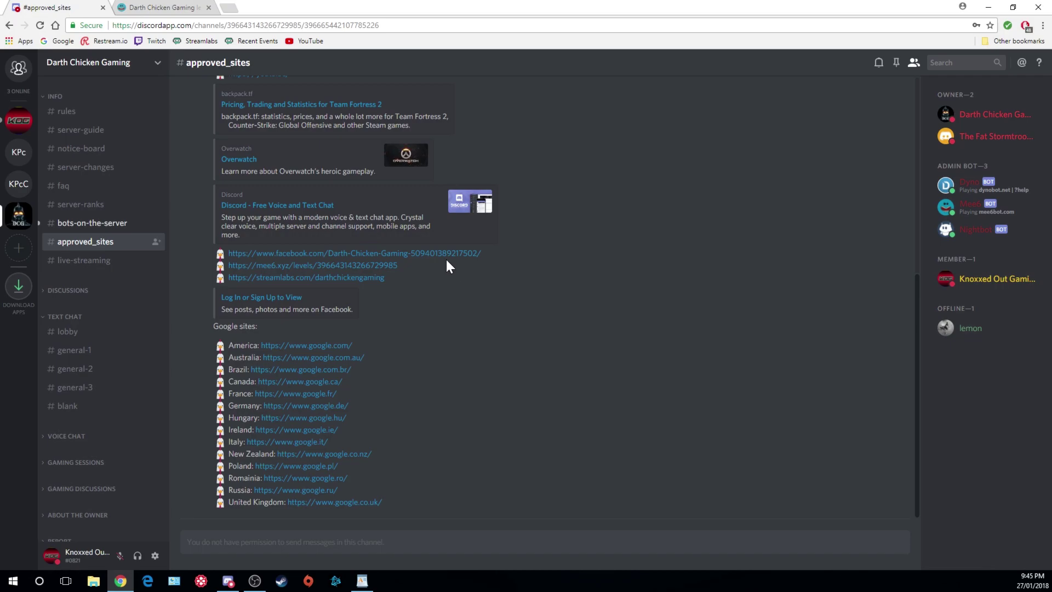
pyautogui.scroll(3, 447, 261)
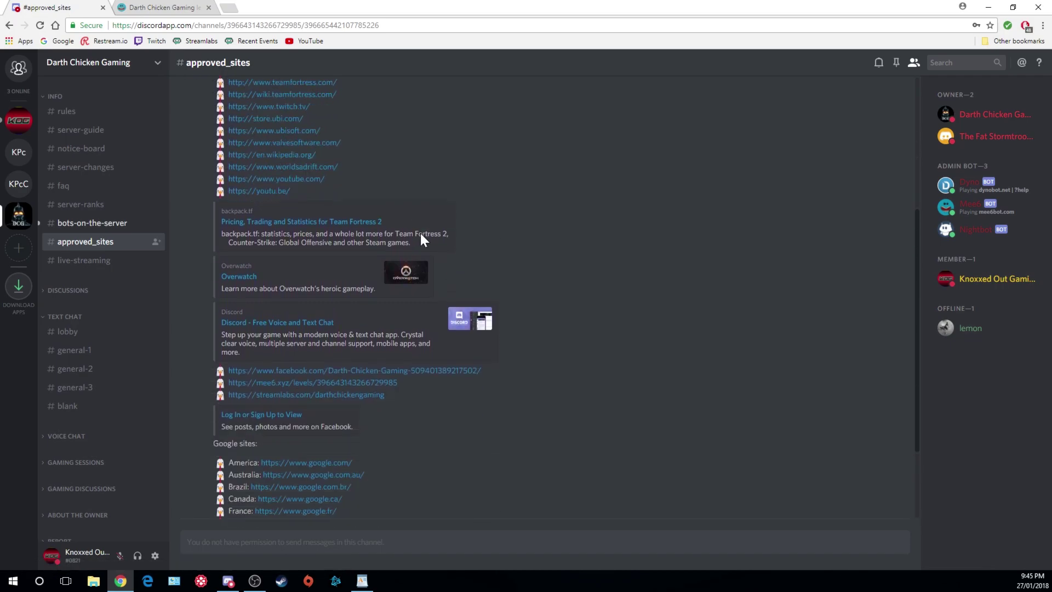
pyautogui.scroll(-3, 419, 233)
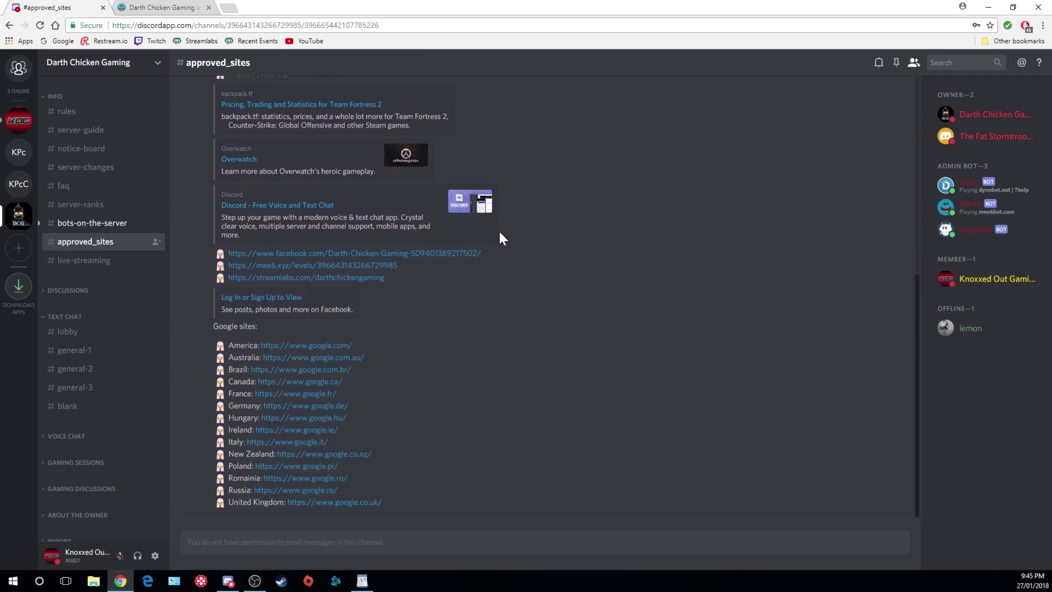
pyautogui.scroll(4, 501, 232)
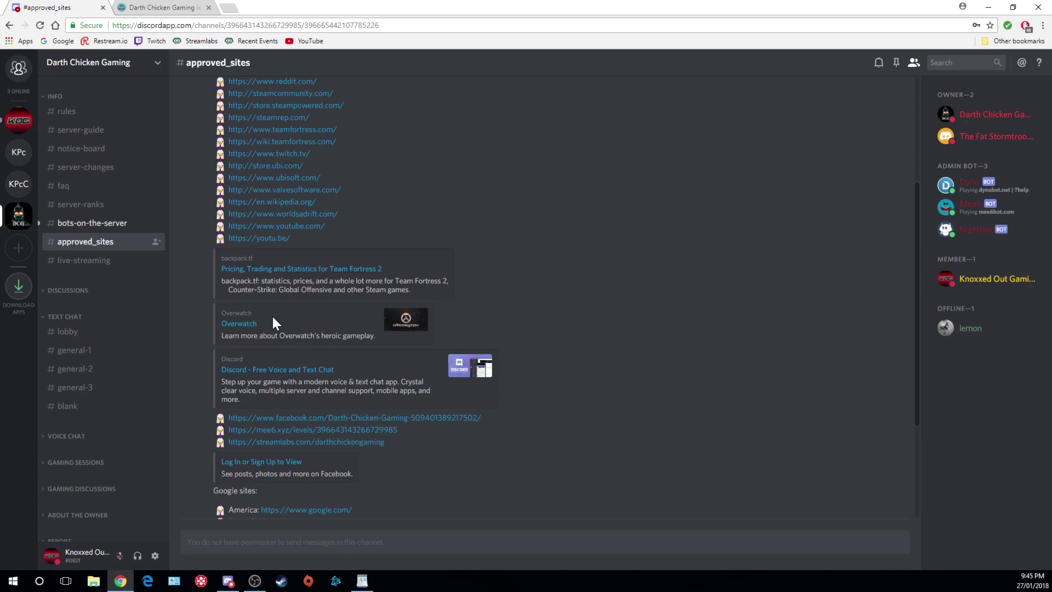
pyautogui.scroll(-3, 541, 393)
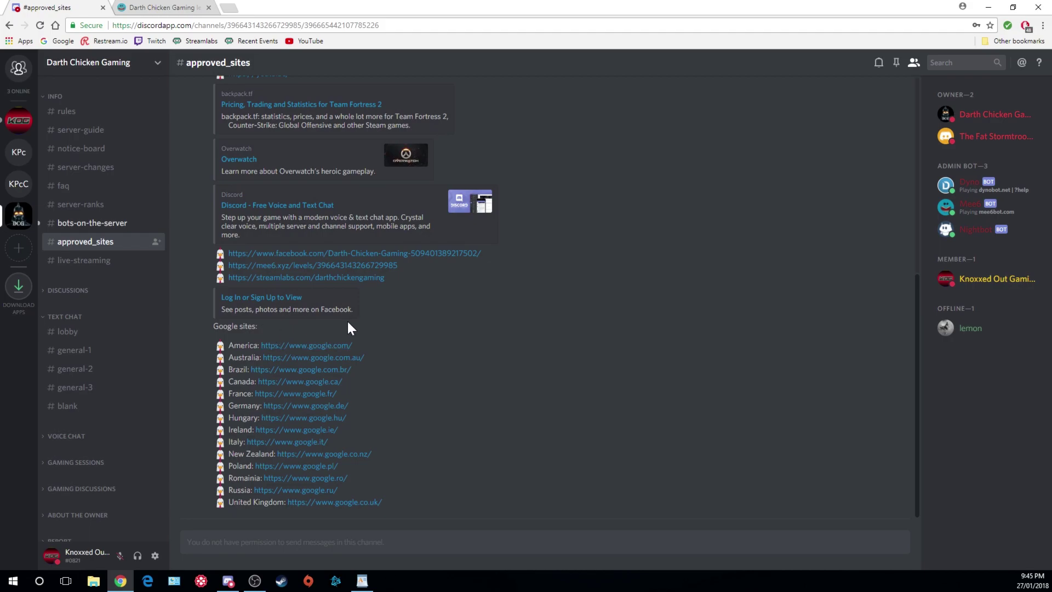
pyautogui.scroll(6, 408, 314)
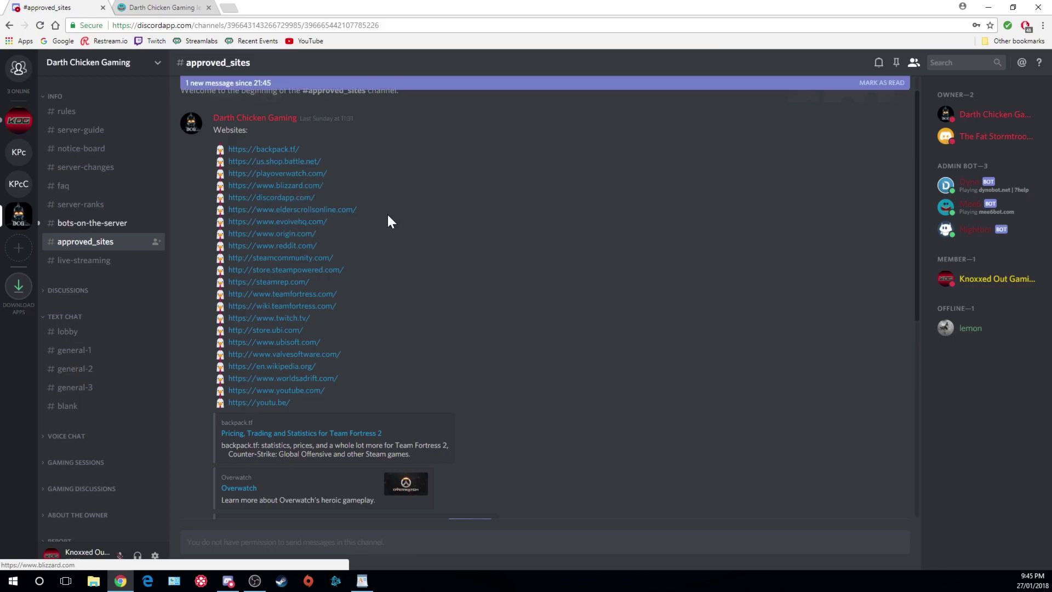
pyautogui.scroll(-6, 384, 215)
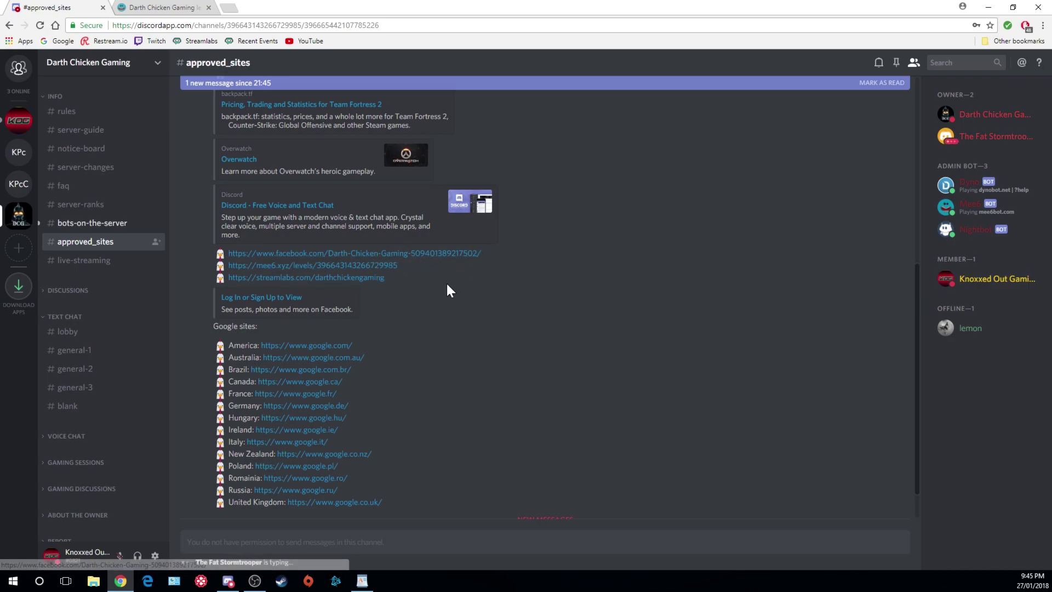
pyautogui.scroll(-1, 446, 283)
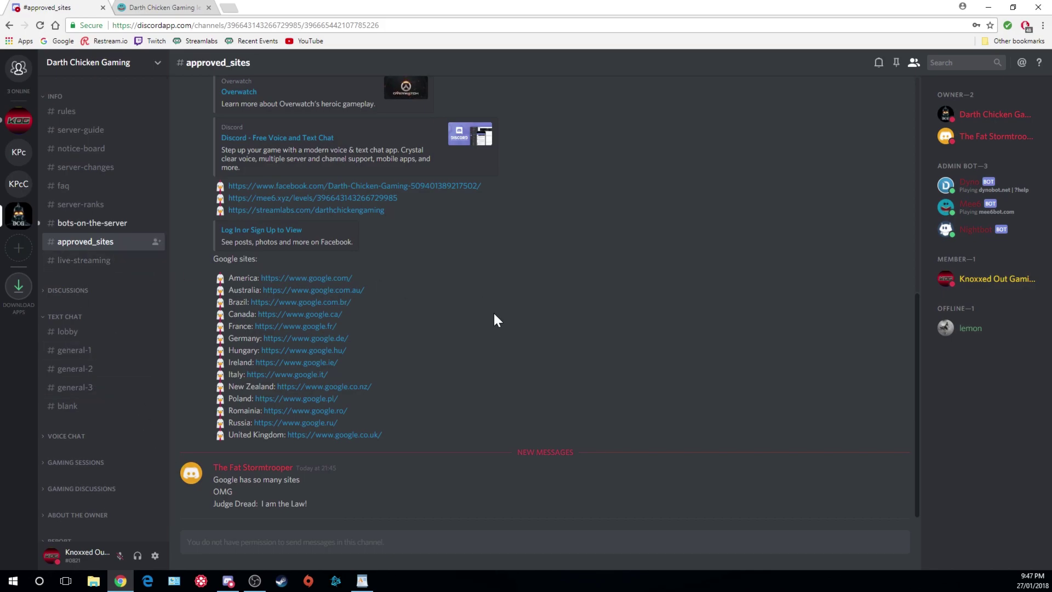
pyautogui.scroll(6, 438, 312)
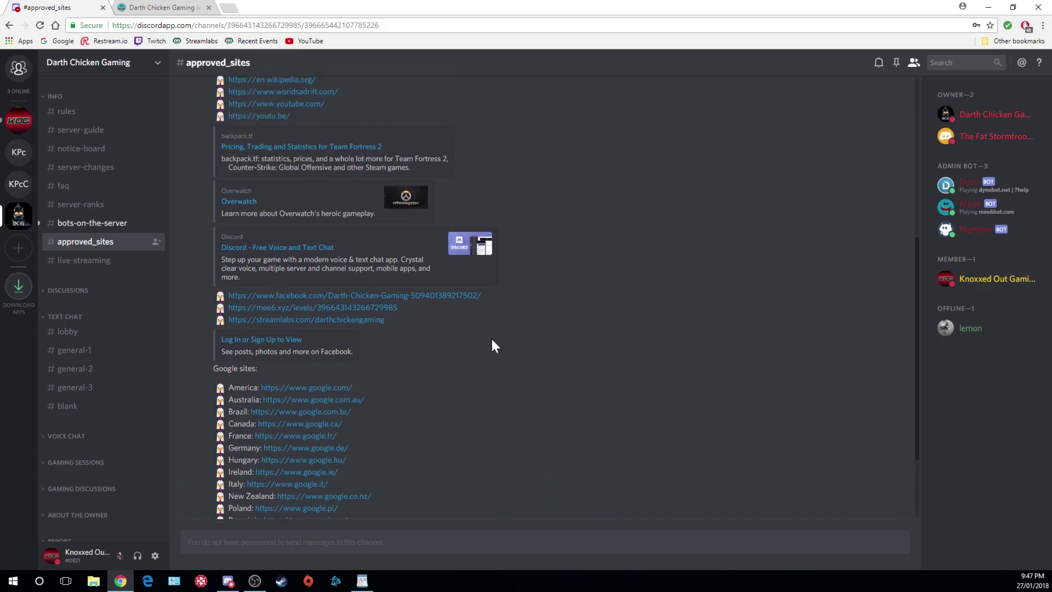
pyautogui.scroll(-7, 566, 310)
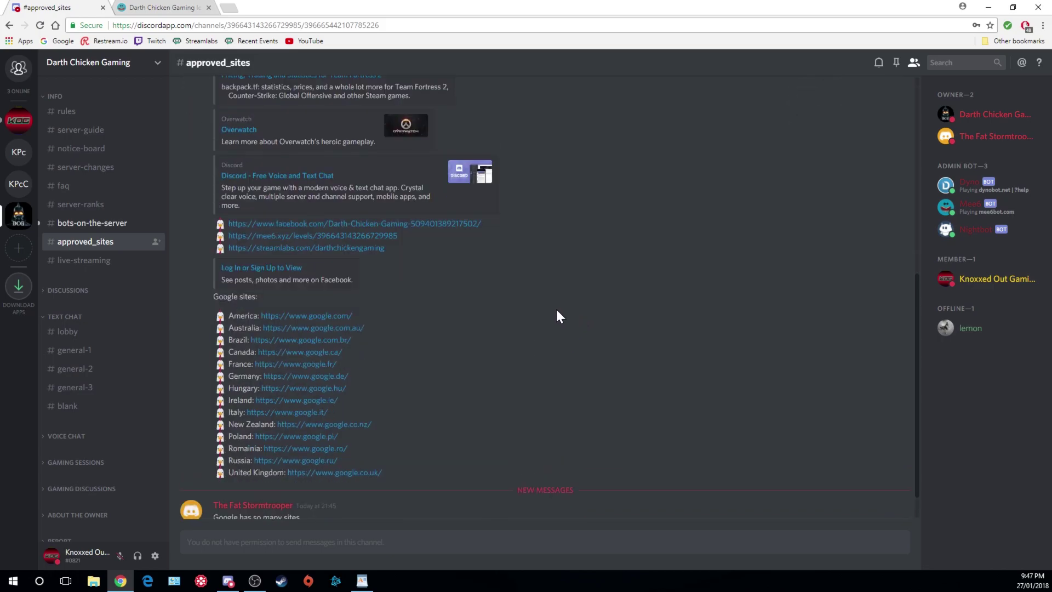
# Visit #live-streaming, collapse INFO, then go to #bots-on-the-server and expand DISCUSSIONS
pyautogui.click(94, 268)
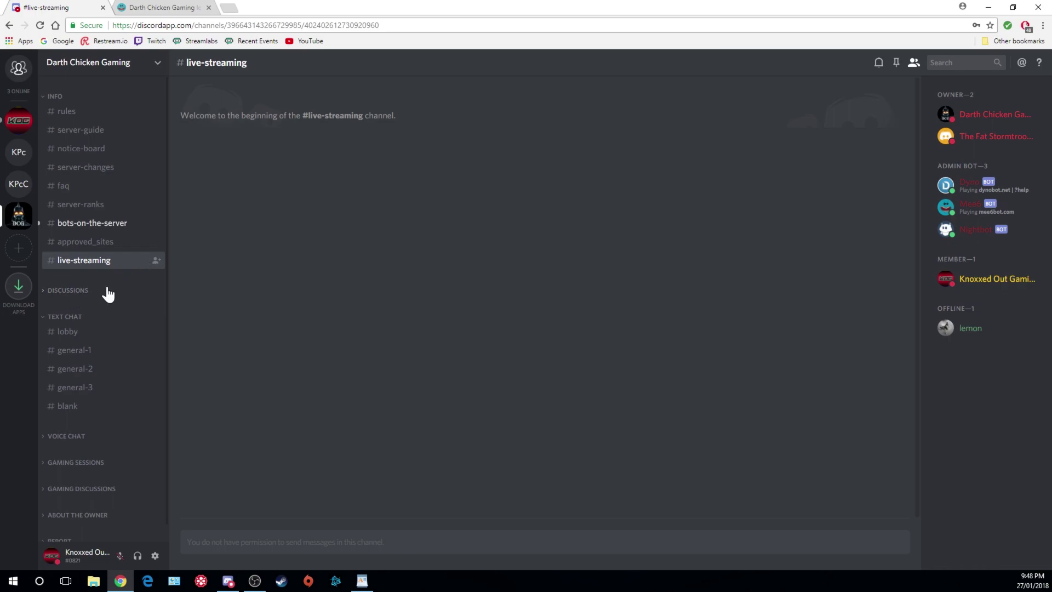
pyautogui.click(62, 99)
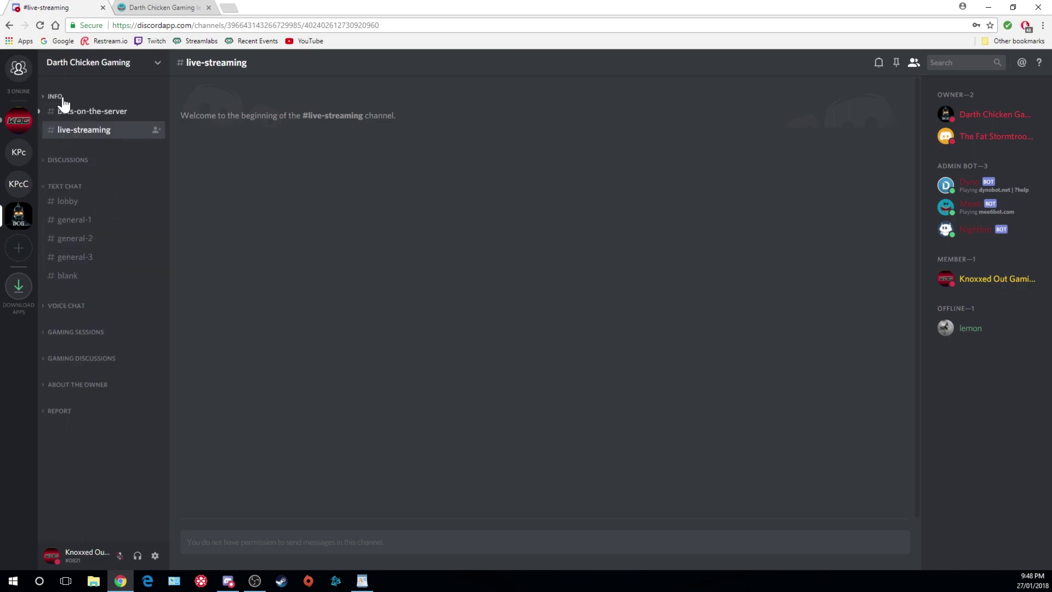
pyautogui.click(92, 110)
pyautogui.click(66, 142)
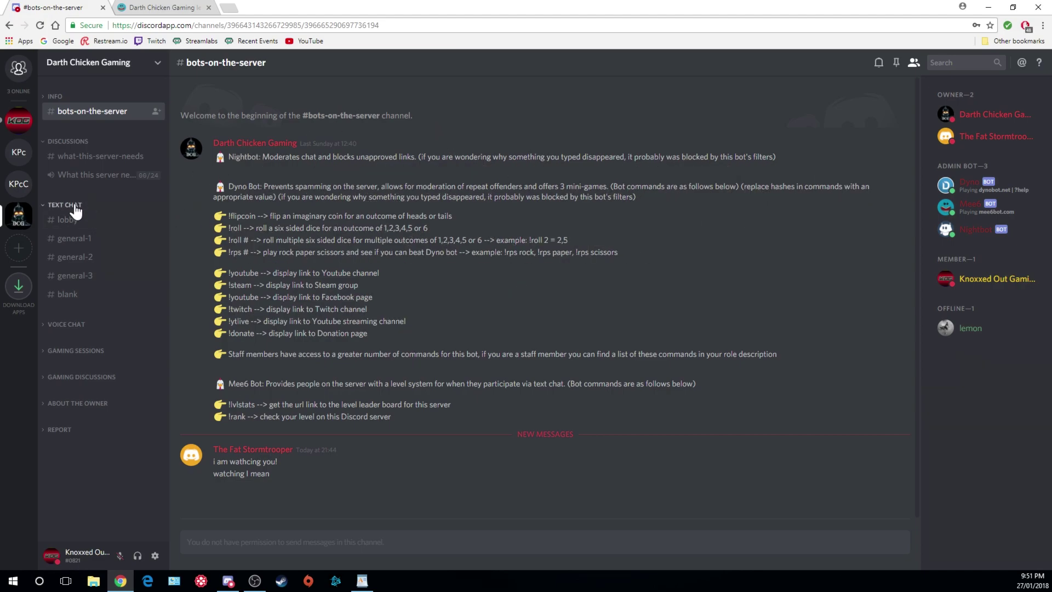
# Expand VOICE CHAT, collapse DISCUSSIONS, and open the empty #lobby channel
pyautogui.click(65, 326)
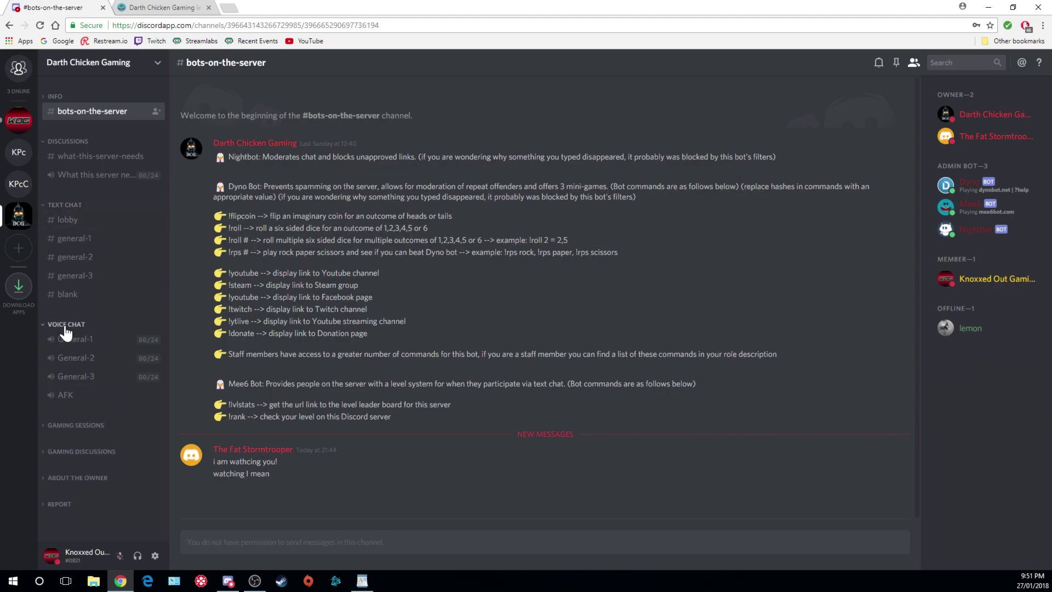
pyautogui.click(73, 142)
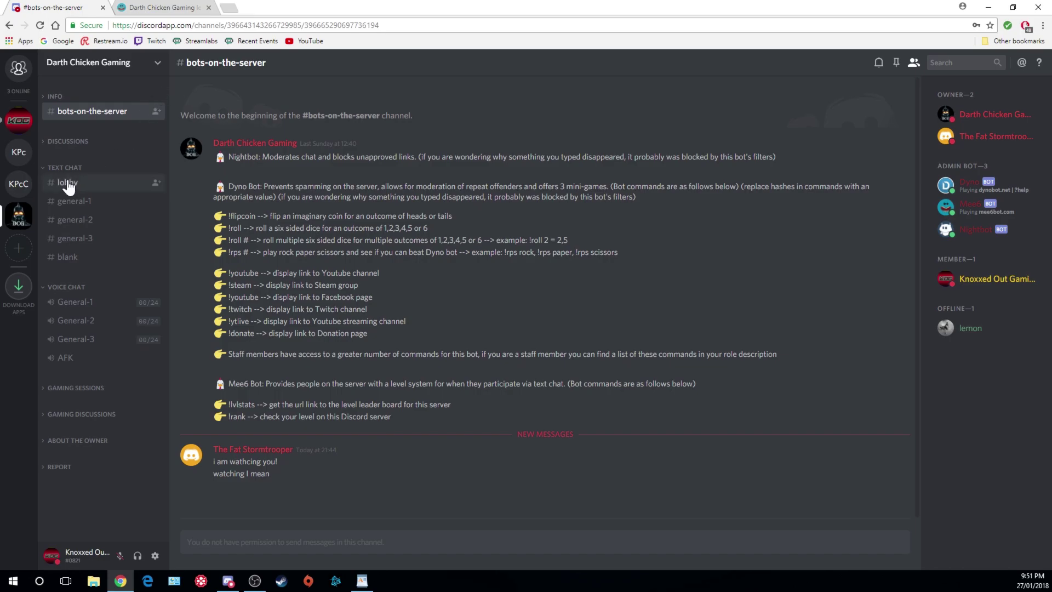
pyautogui.click(110, 183)
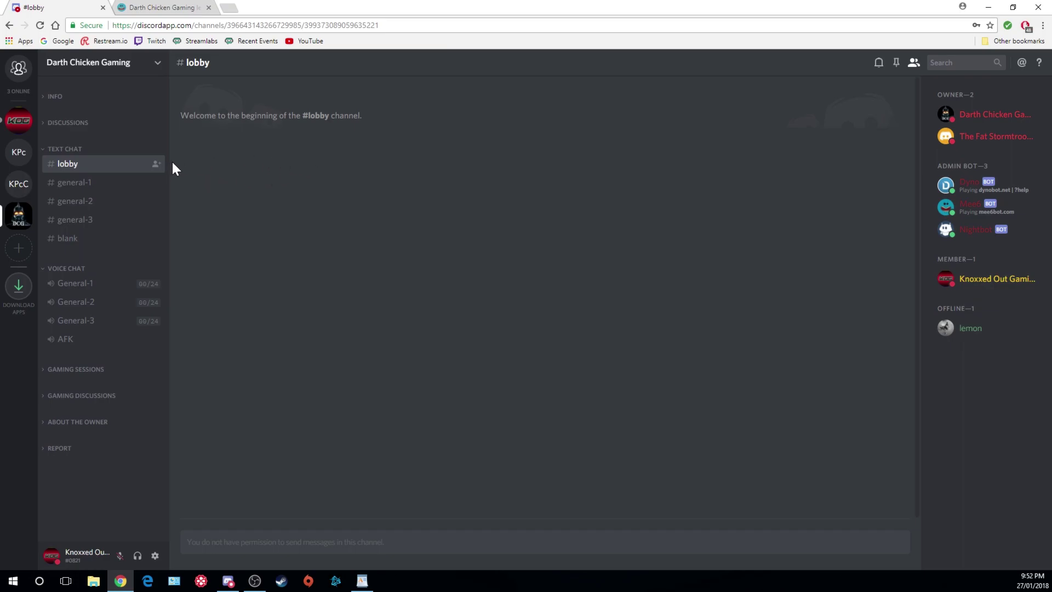
# Browse #general-1 through #general-3, then join and leave the General-1 voice channel
pyautogui.click(84, 186)
pyautogui.click(88, 202)
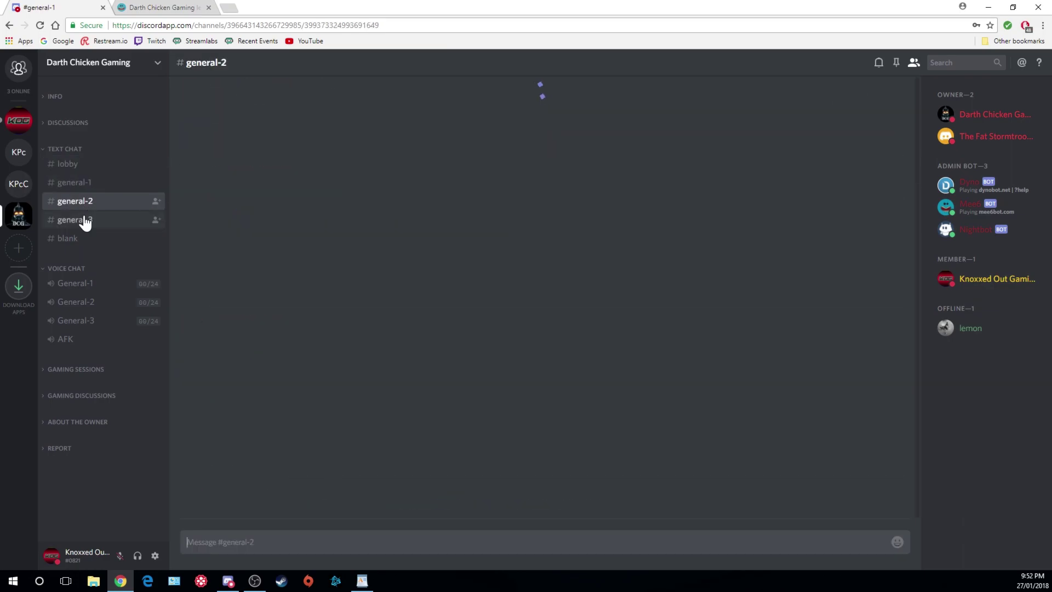
pyautogui.click(85, 220)
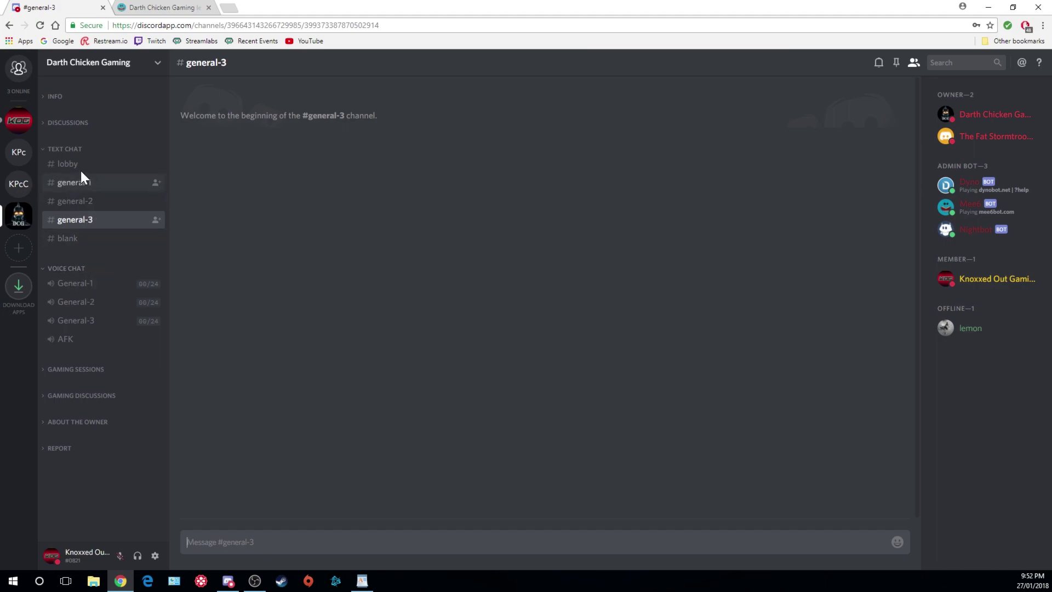
pyautogui.click(83, 187)
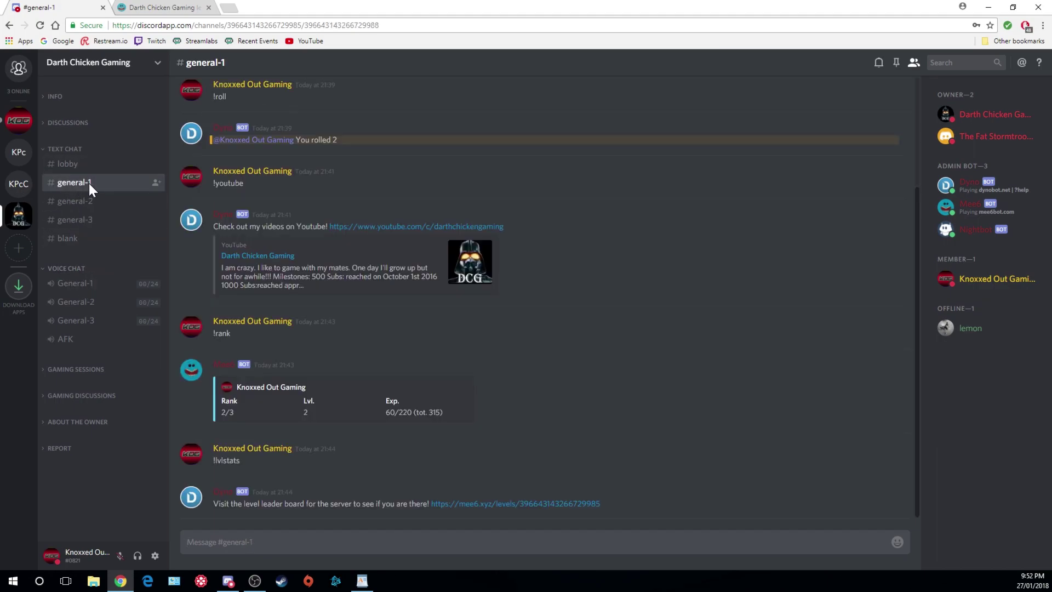
pyautogui.click(83, 286)
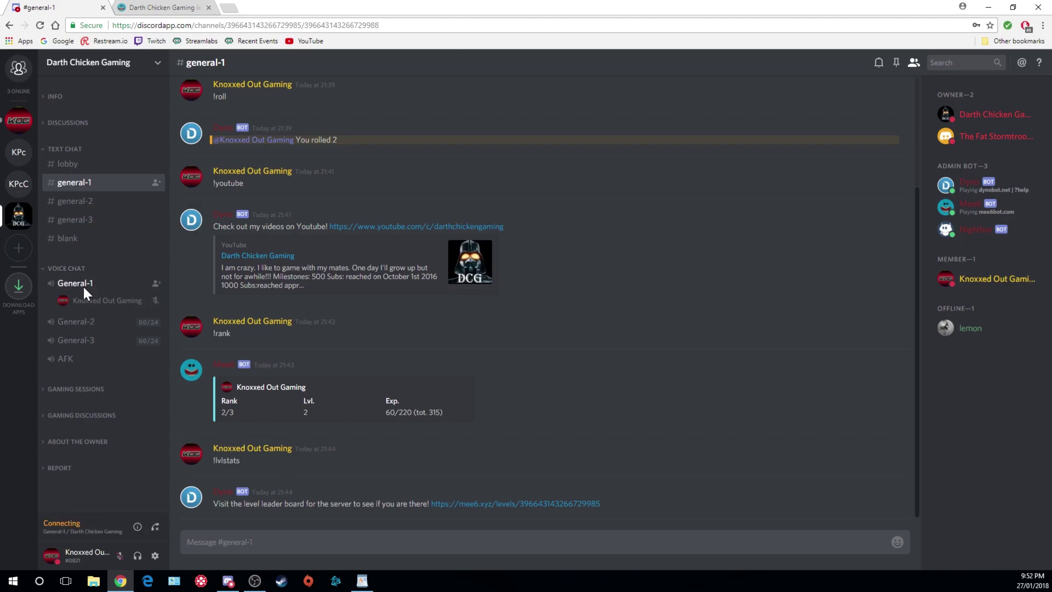
pyautogui.click(156, 533)
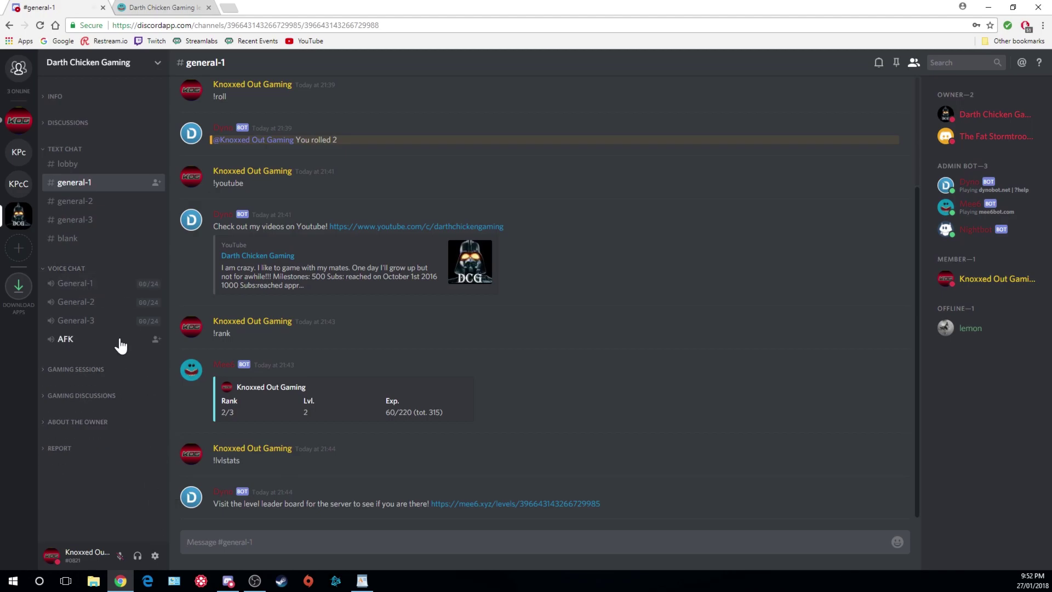
# Open #blank, expand INFO, check #bots-on-the-server, and return to the empty #blank channel
pyautogui.click(67, 238)
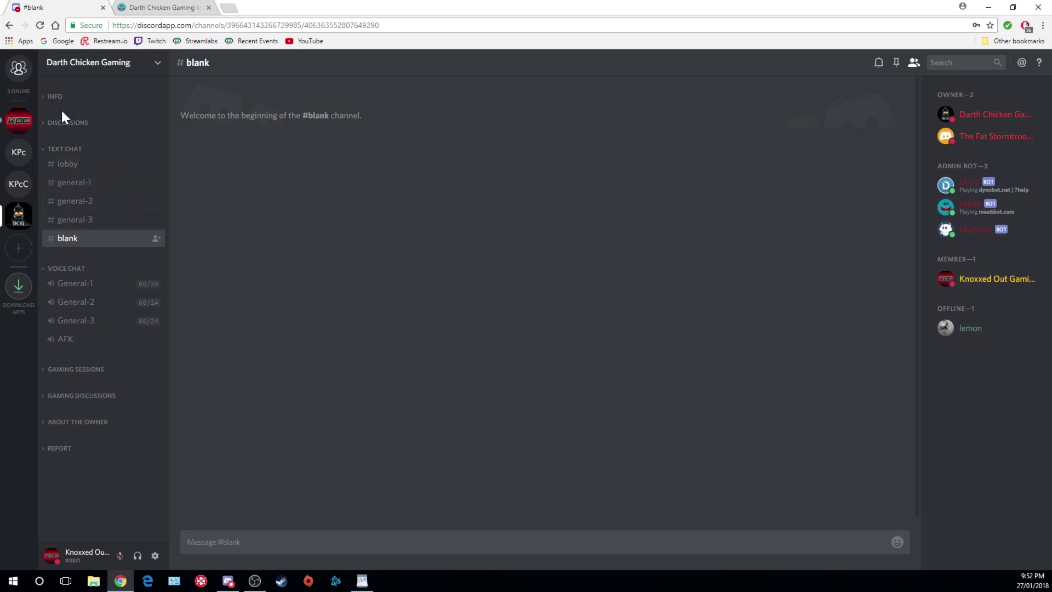
pyautogui.click(49, 99)
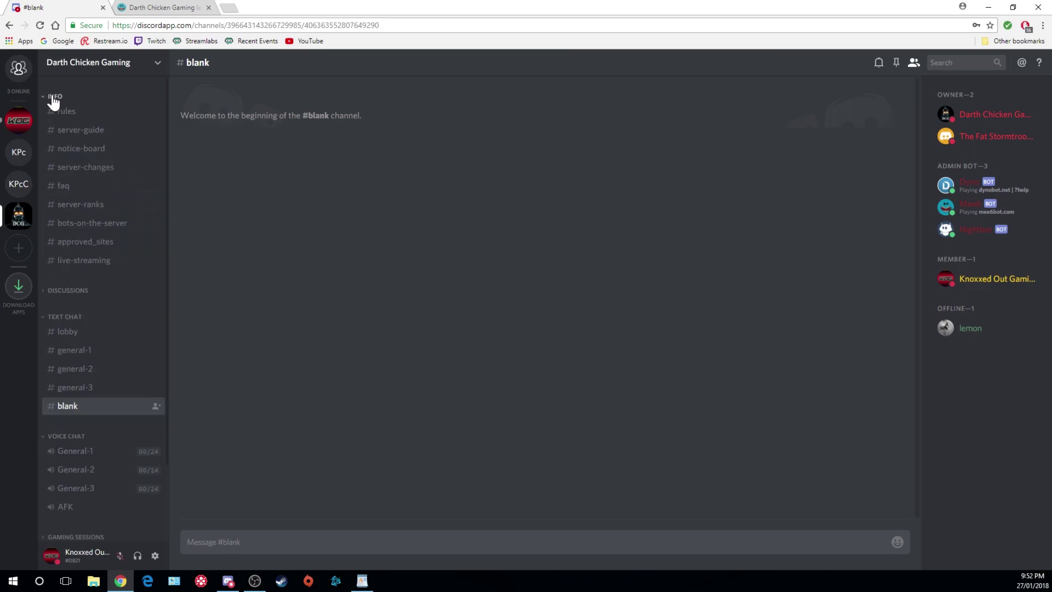
pyautogui.click(97, 229)
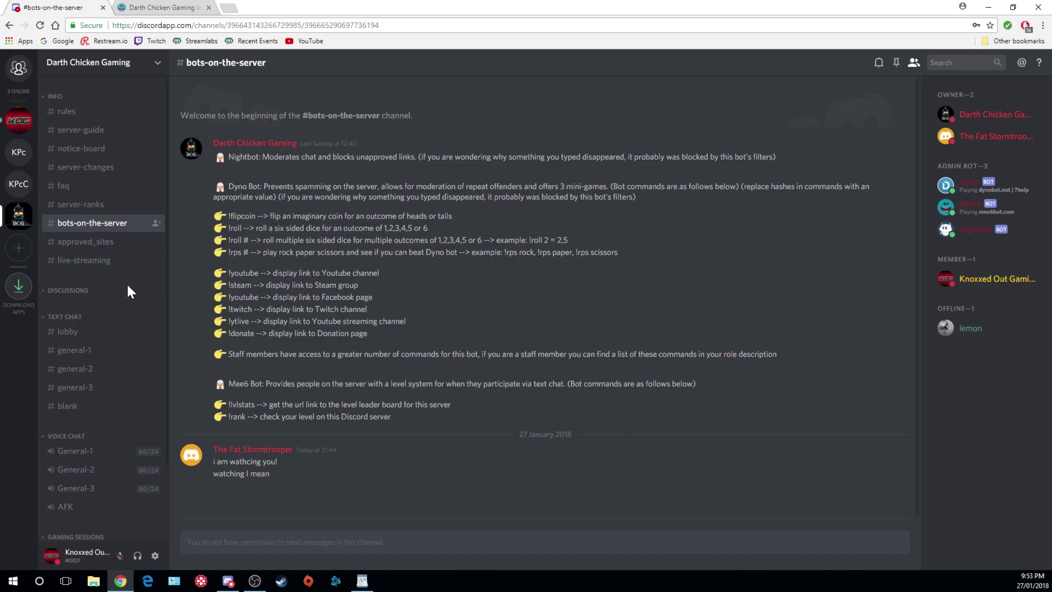
pyautogui.click(74, 410)
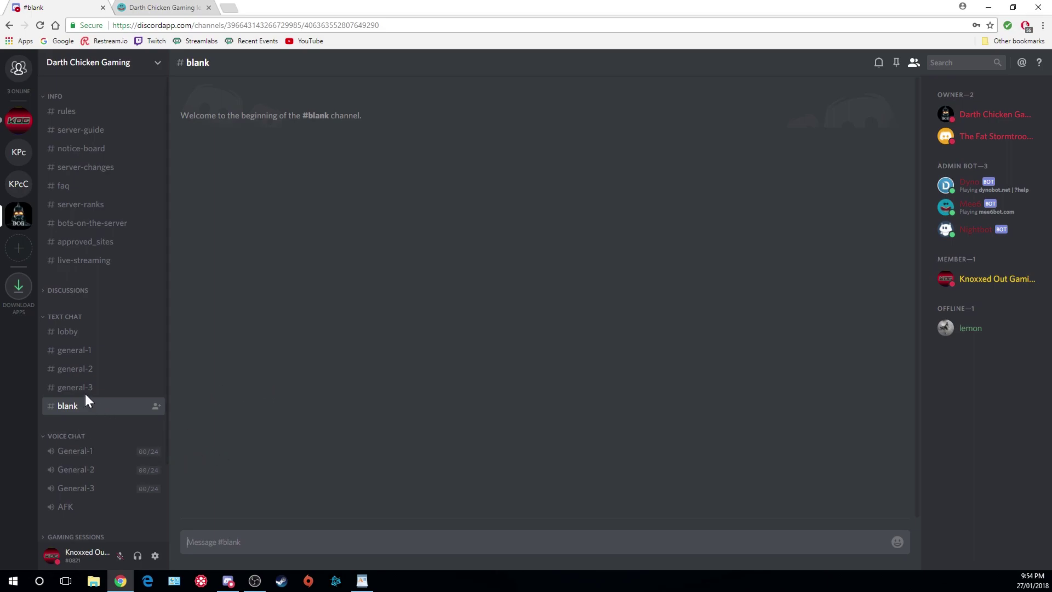
# Expand the GAMING SESSIONS category and open the empty #tf2-1 text channel
pyautogui.scroll(-1, 82, 402)
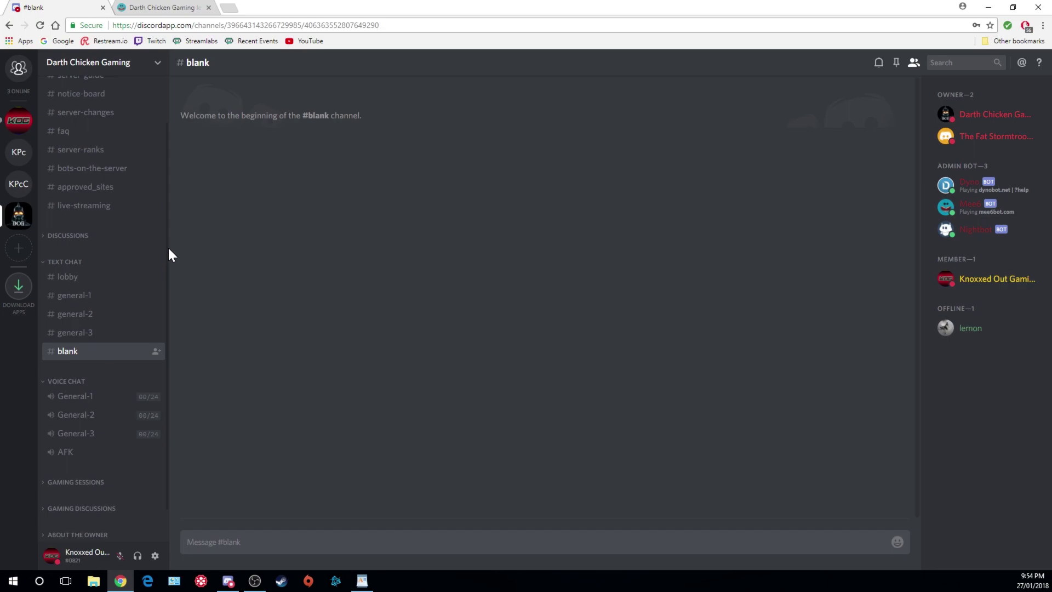
pyautogui.scroll(-1, 165, 250)
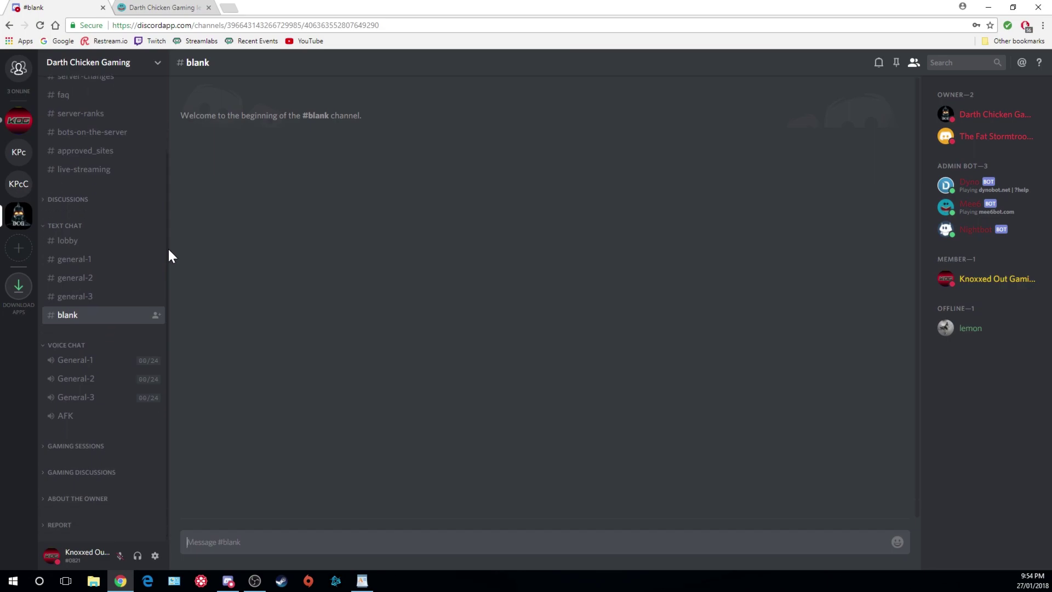
pyautogui.click(63, 447)
pyautogui.scroll(-5, 141, 395)
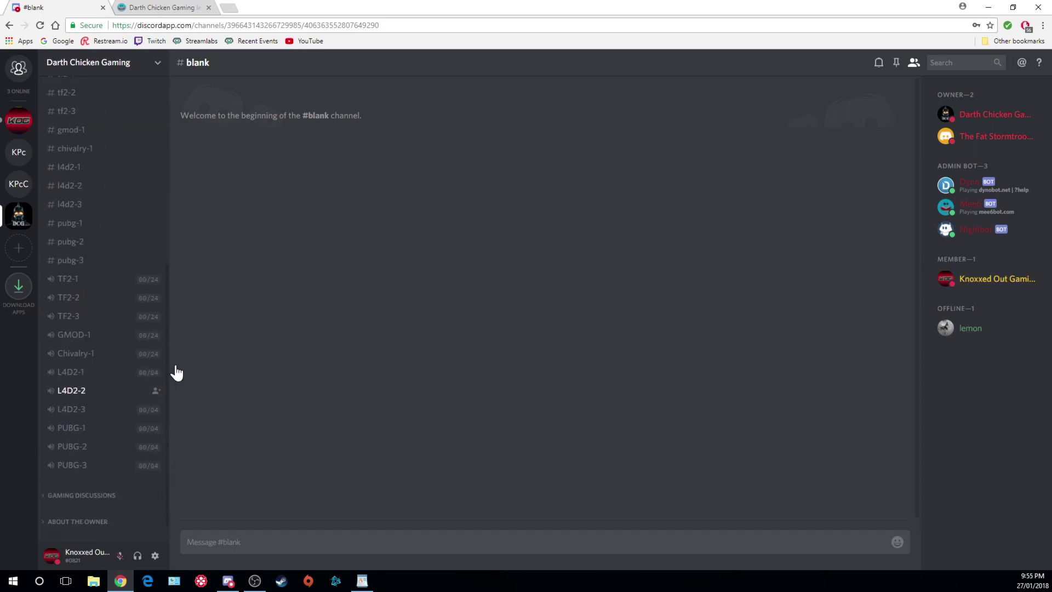
pyautogui.scroll(3, 140, 203)
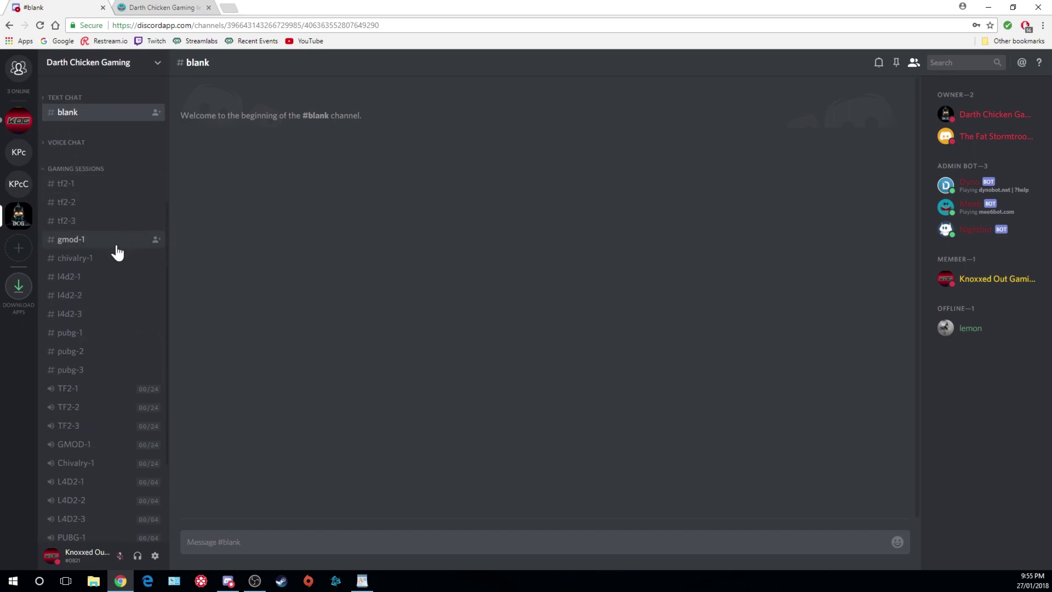
pyautogui.click(89, 188)
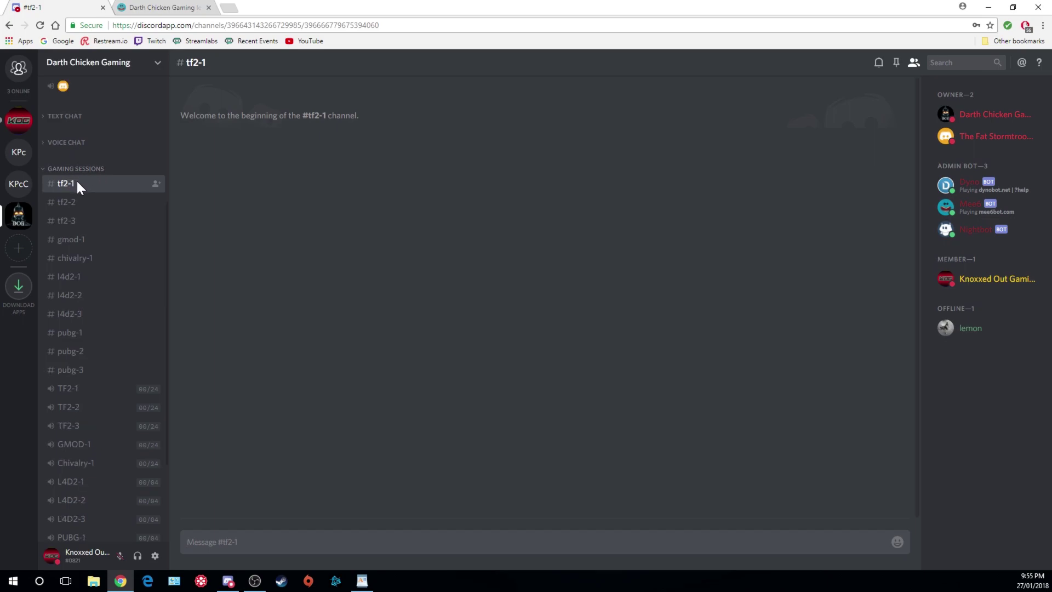
# Flip between #tf2-1 and #tf2-2, settling on the empty #tf2-3 channel
pyautogui.scroll(2, 104, 153)
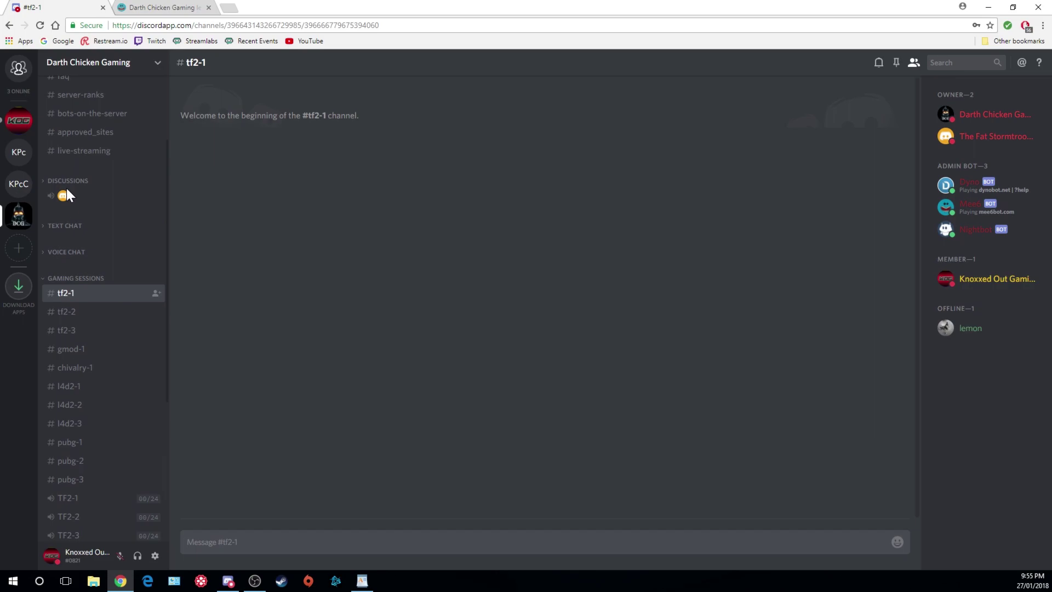
pyautogui.scroll(-1, 87, 235)
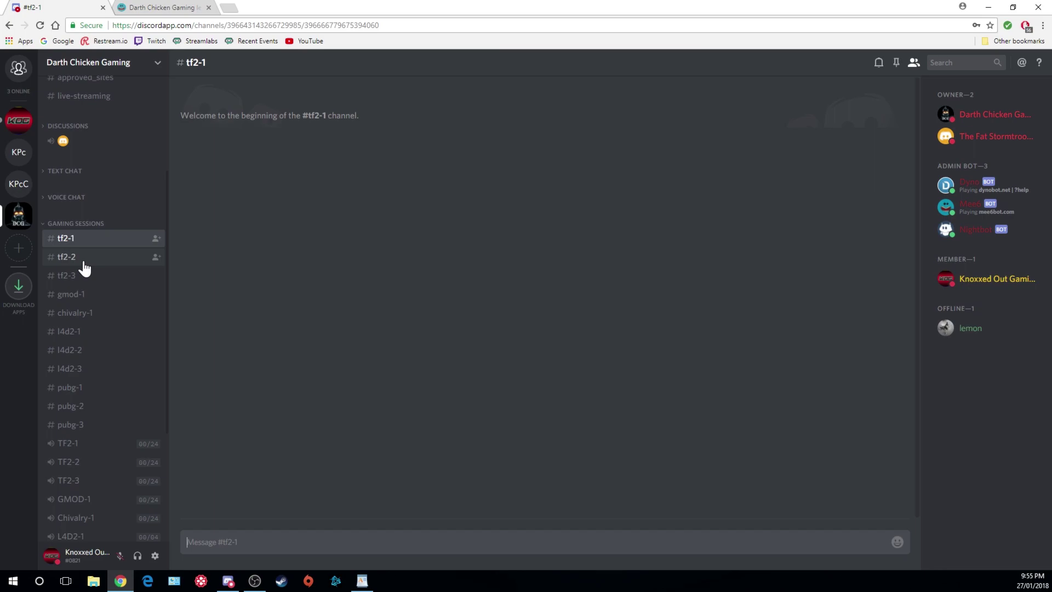
pyautogui.scroll(-3, 74, 274)
pyautogui.scroll(4, 75, 274)
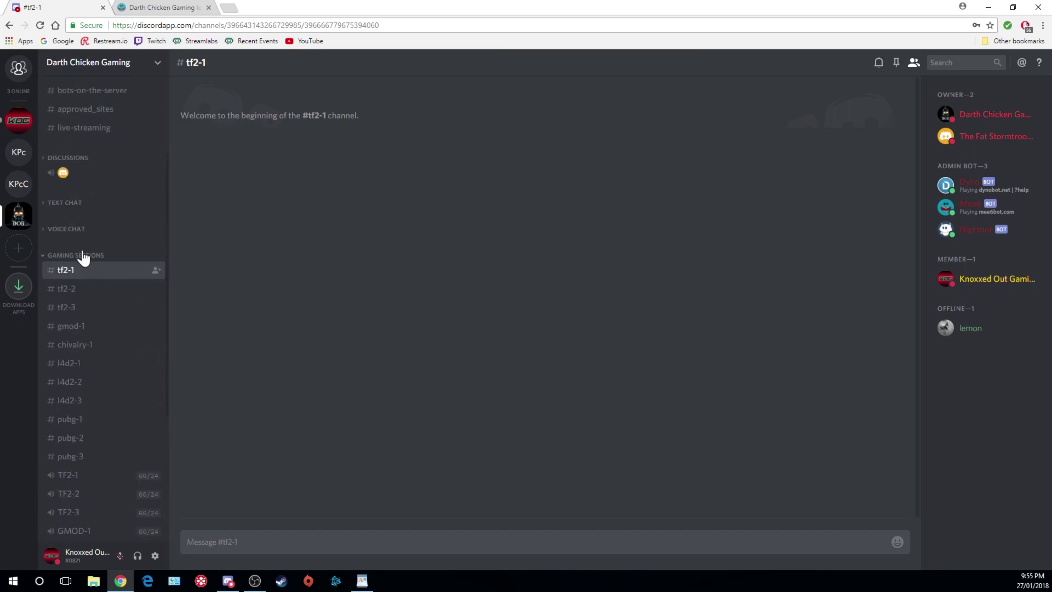
pyautogui.scroll(1, 85, 296)
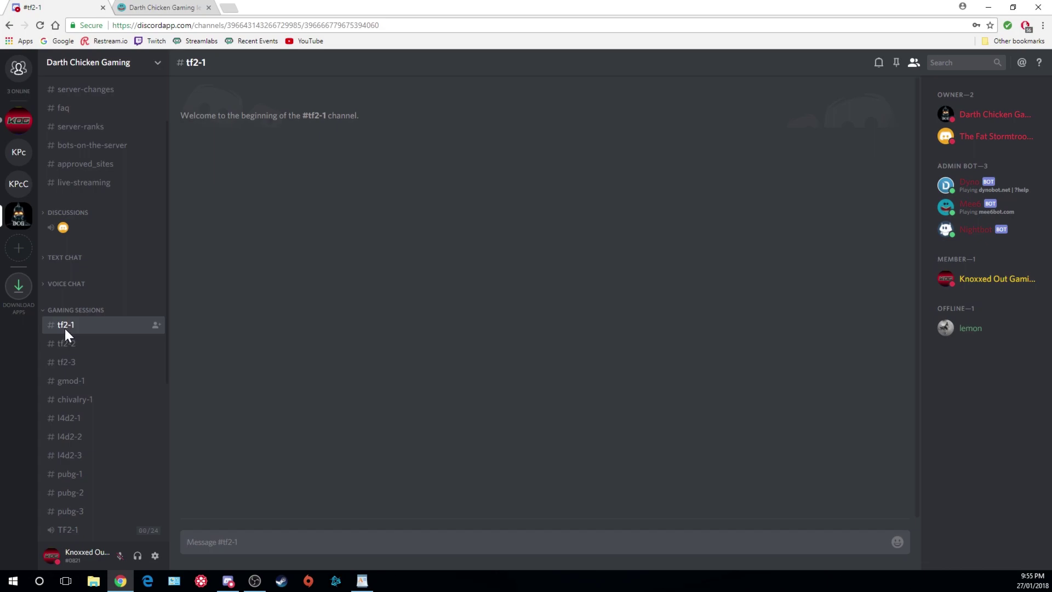
pyautogui.scroll(-5, 65, 329)
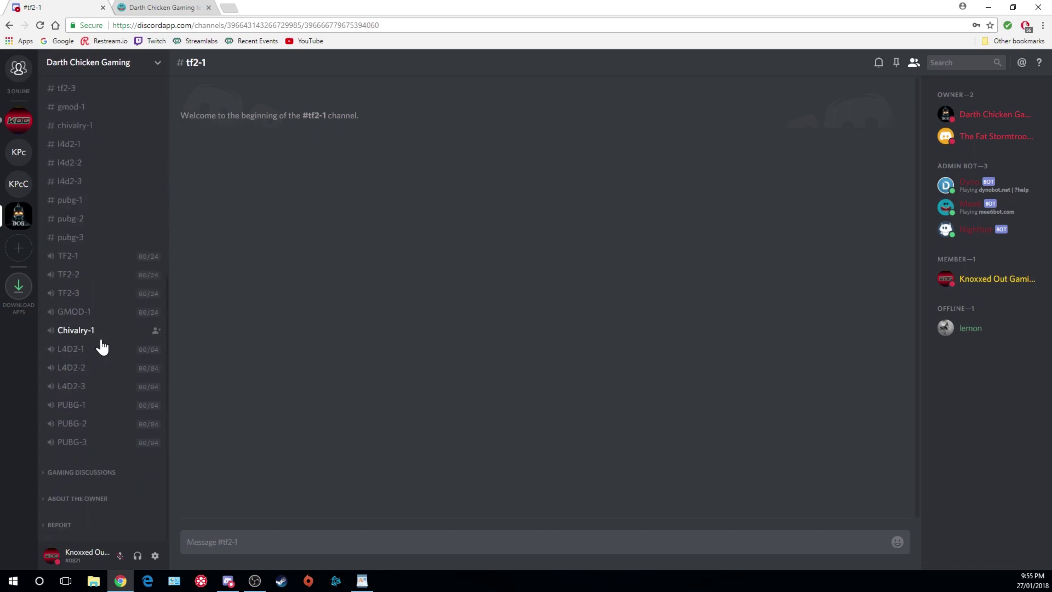
pyautogui.scroll(1, 105, 268)
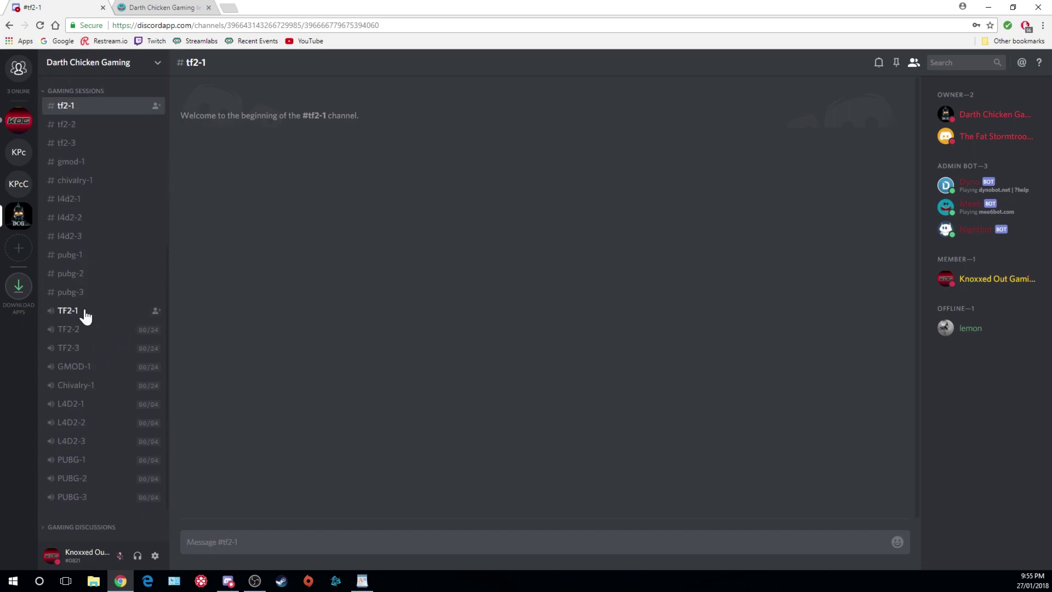
pyautogui.scroll(3, 110, 384)
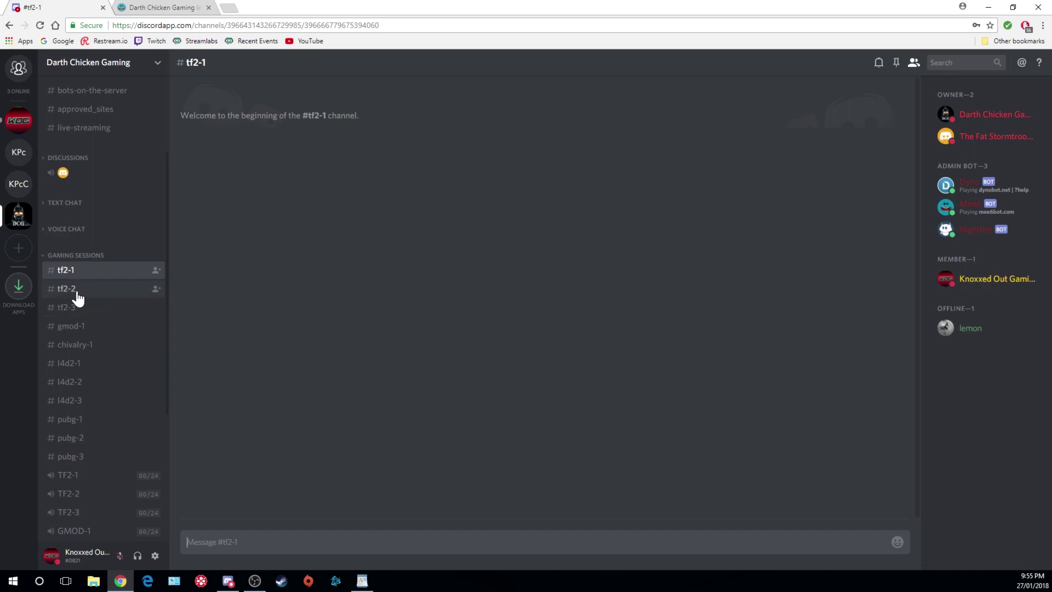
pyautogui.click(77, 296)
pyautogui.click(70, 308)
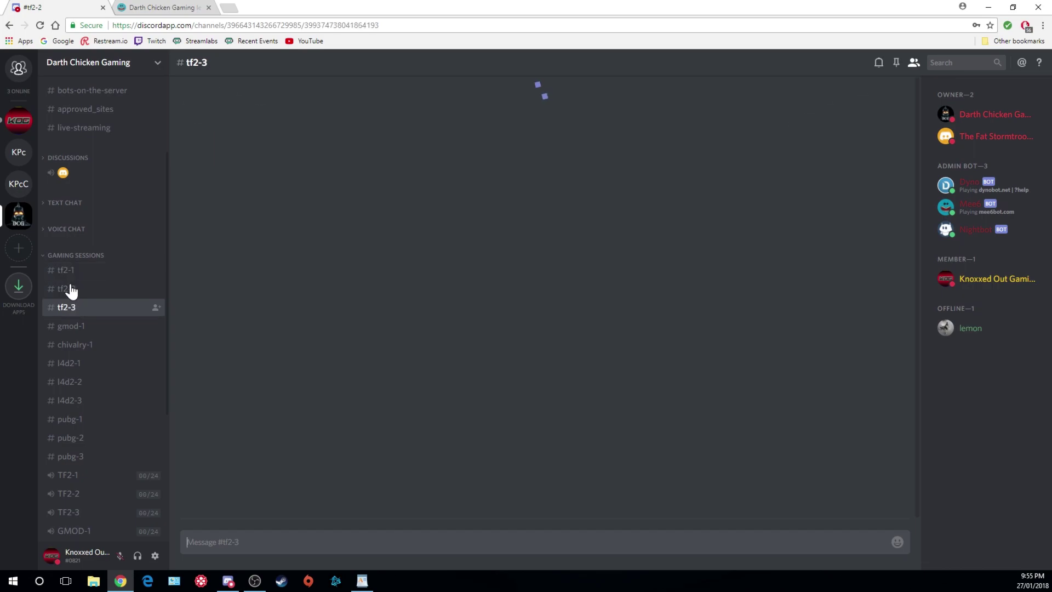
pyautogui.click(70, 272)
pyautogui.click(78, 295)
pyautogui.click(72, 270)
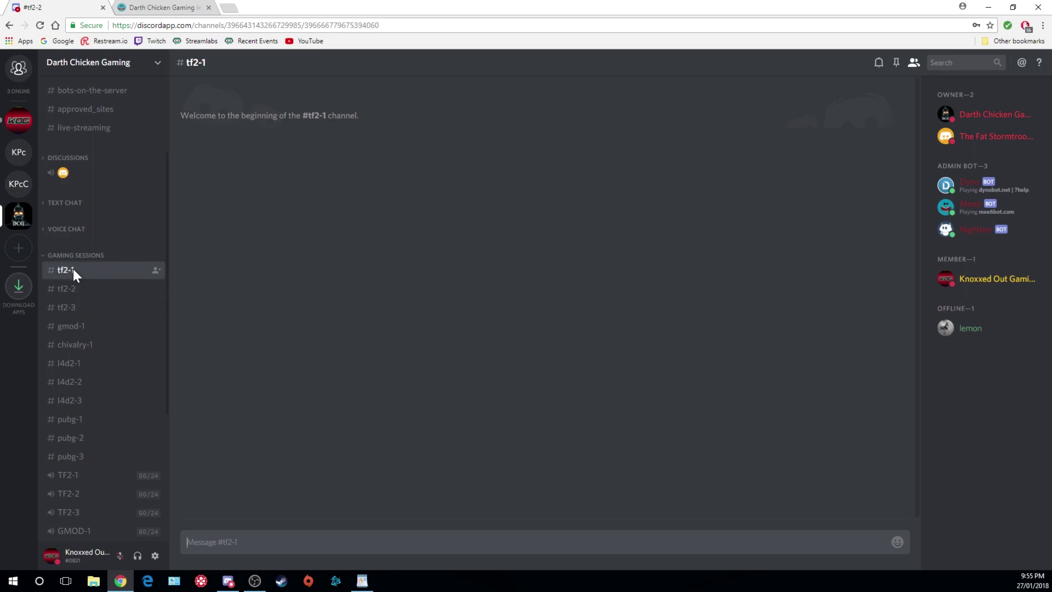
pyautogui.click(72, 296)
pyautogui.click(73, 306)
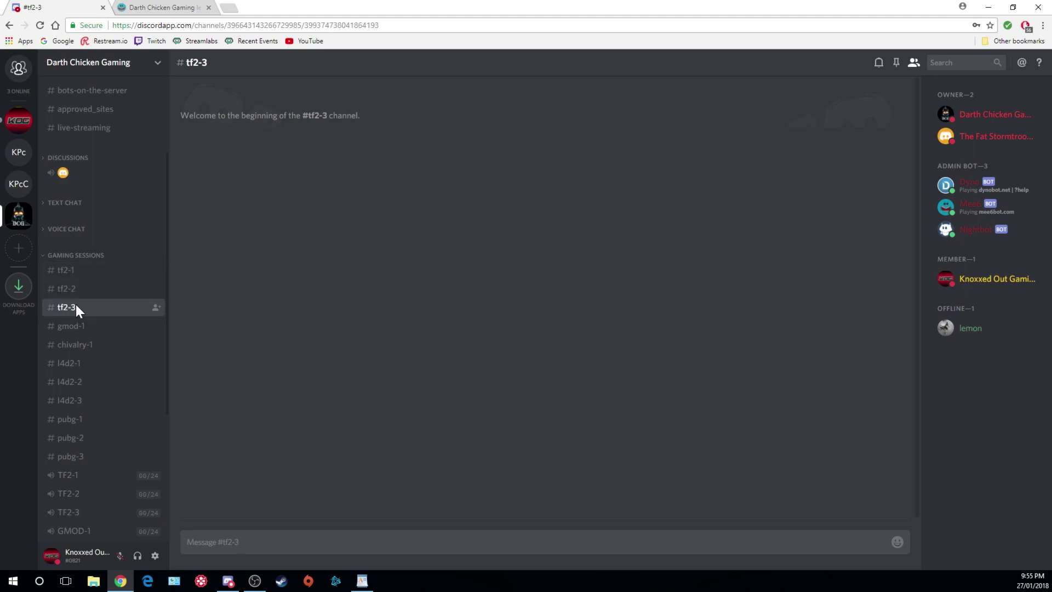
# Scroll through the sidebar channel list while #tf2-3 stays open
pyautogui.scroll(-4, 90, 364)
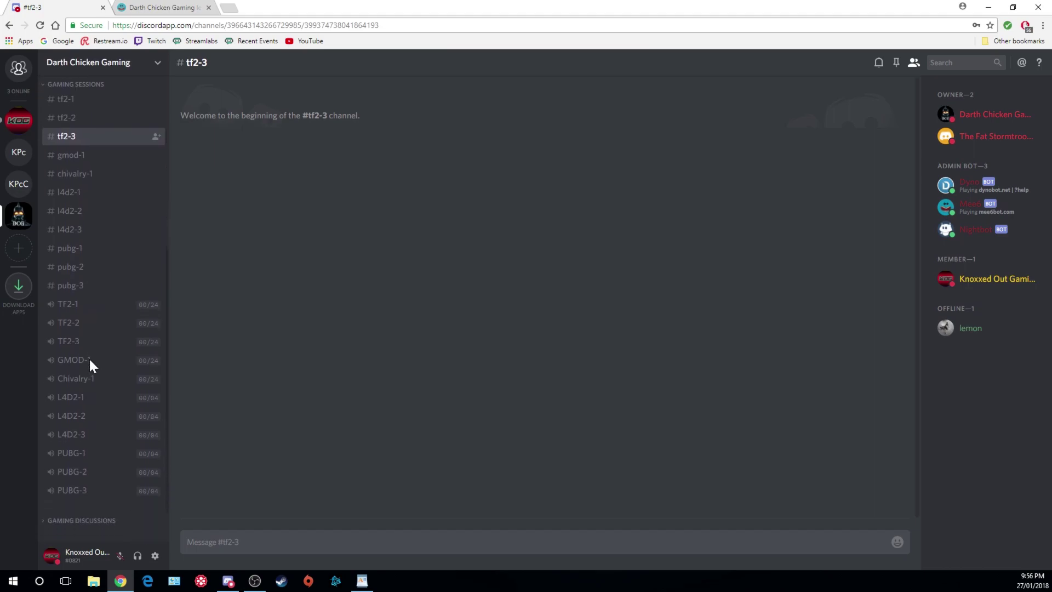
pyautogui.scroll(5, 90, 359)
pyautogui.scroll(-2, 89, 357)
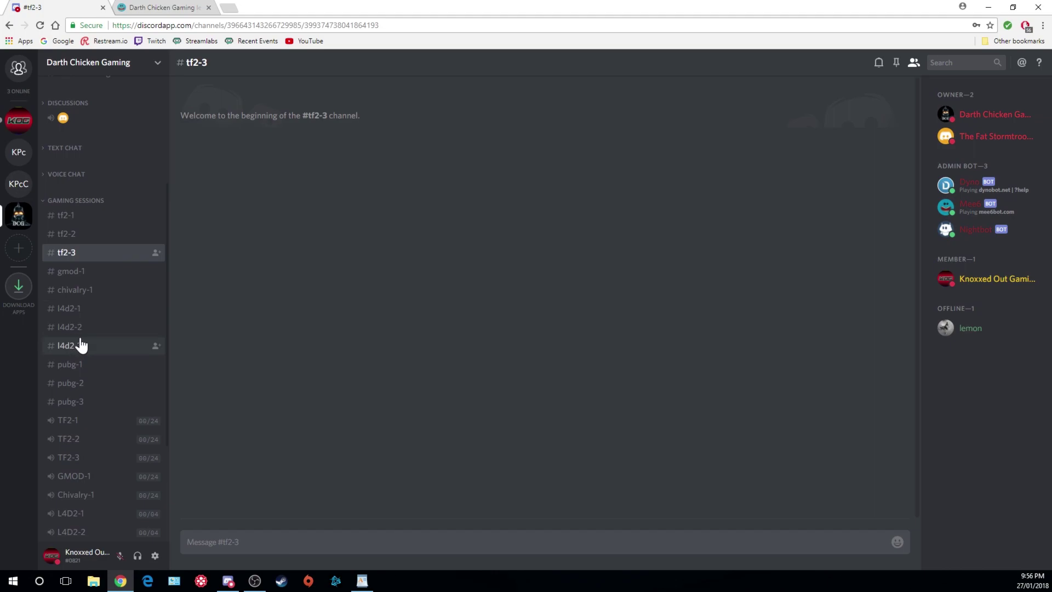
pyautogui.scroll(-1, 98, 377)
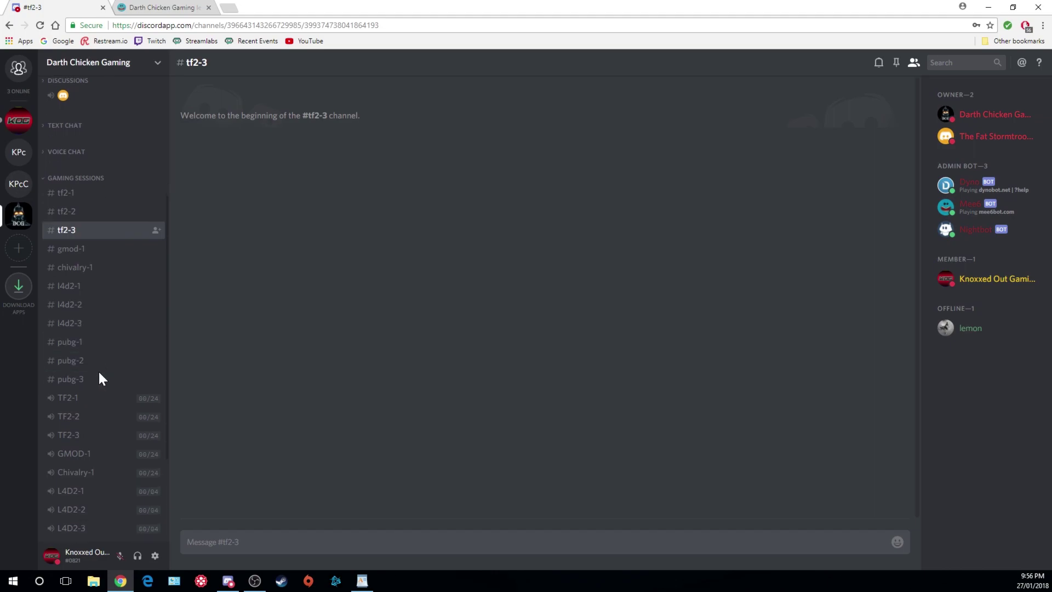
pyautogui.scroll(-3, 99, 378)
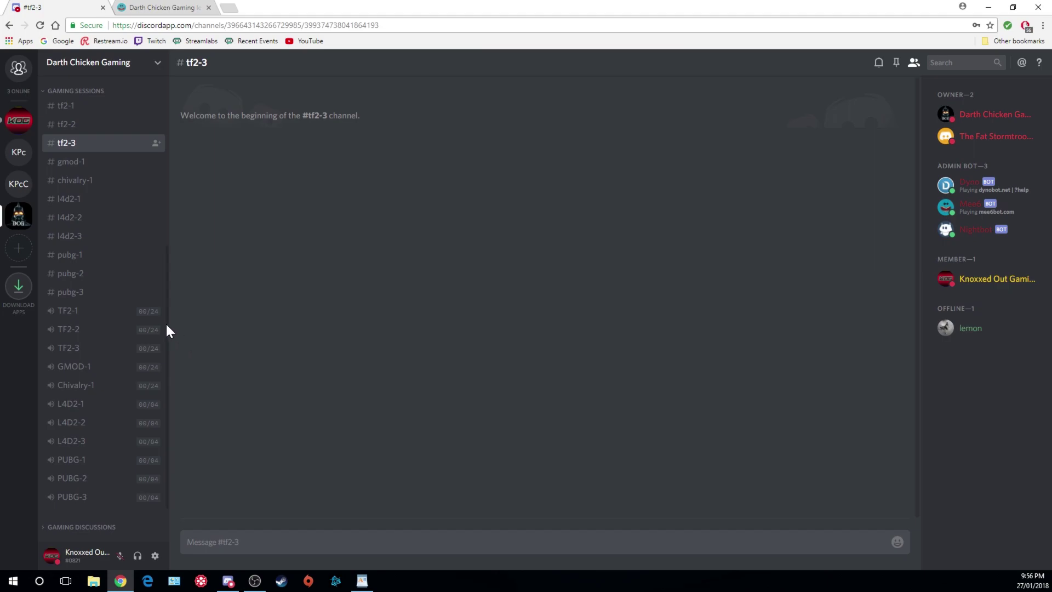
pyautogui.scroll(-2, 166, 322)
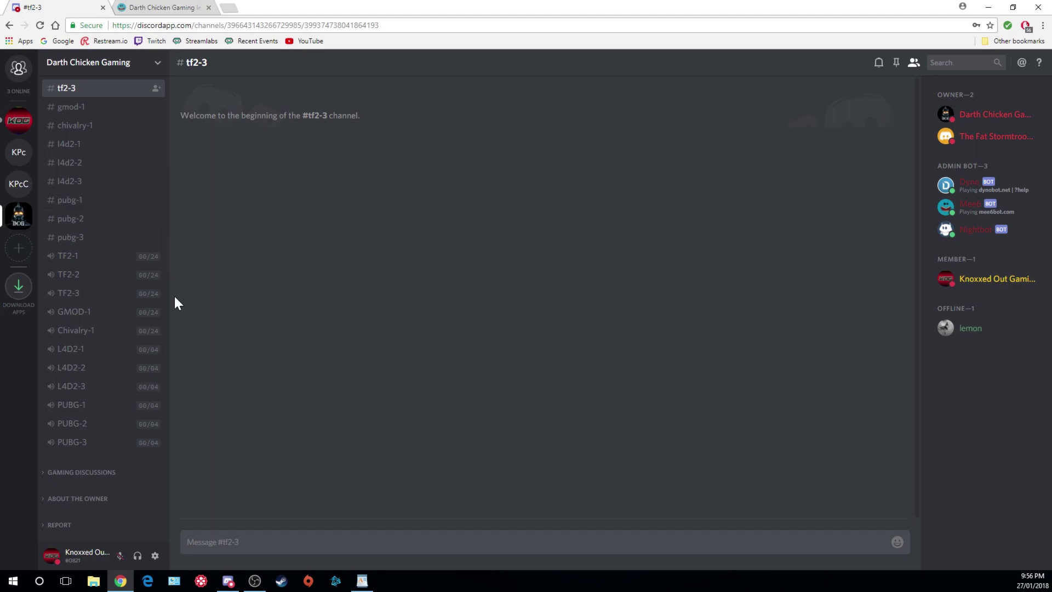
pyautogui.scroll(3, 79, 168)
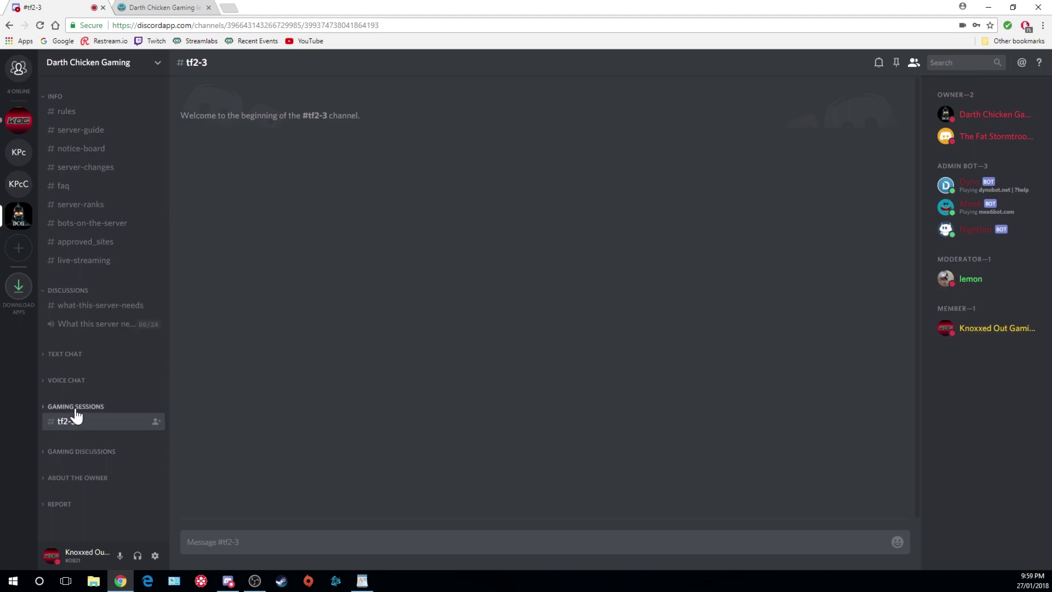
# Expand GAMING DISCUSSIONS and scroll through its channels
pyautogui.click(98, 452)
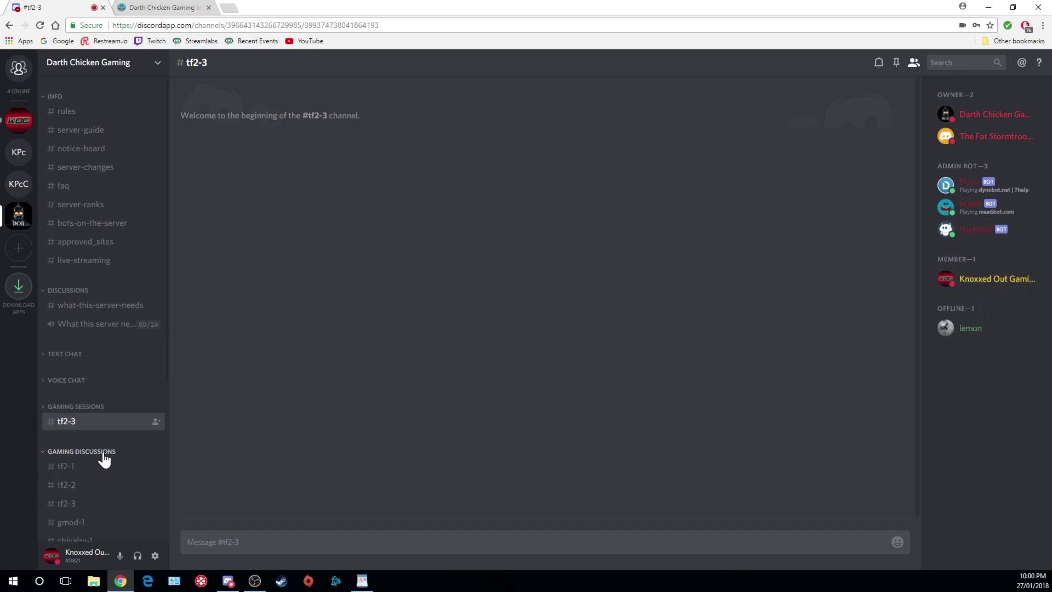
pyautogui.scroll(-5, 103, 447)
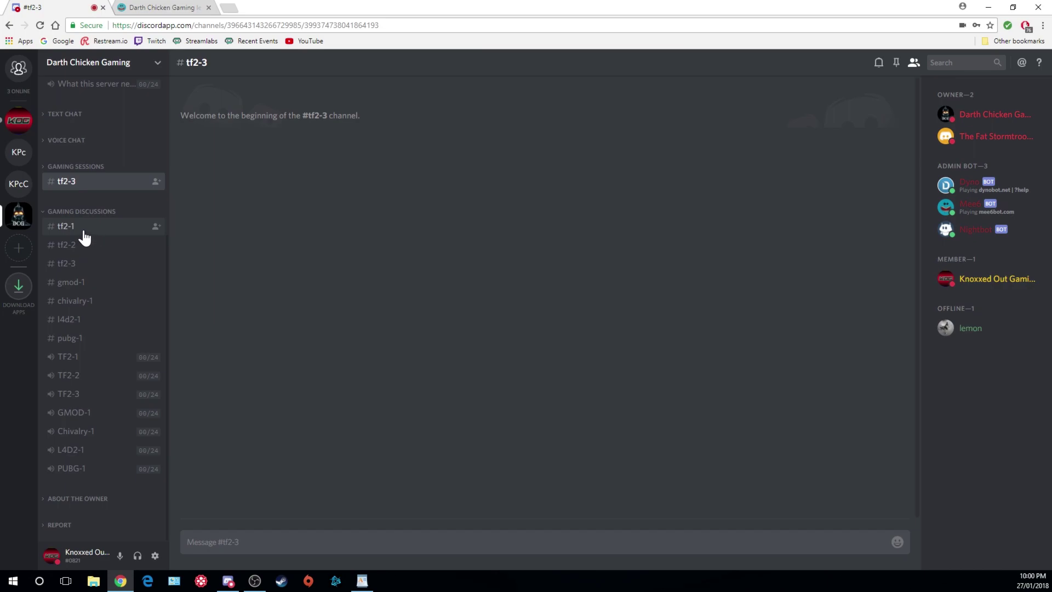
pyautogui.scroll(5, 106, 181)
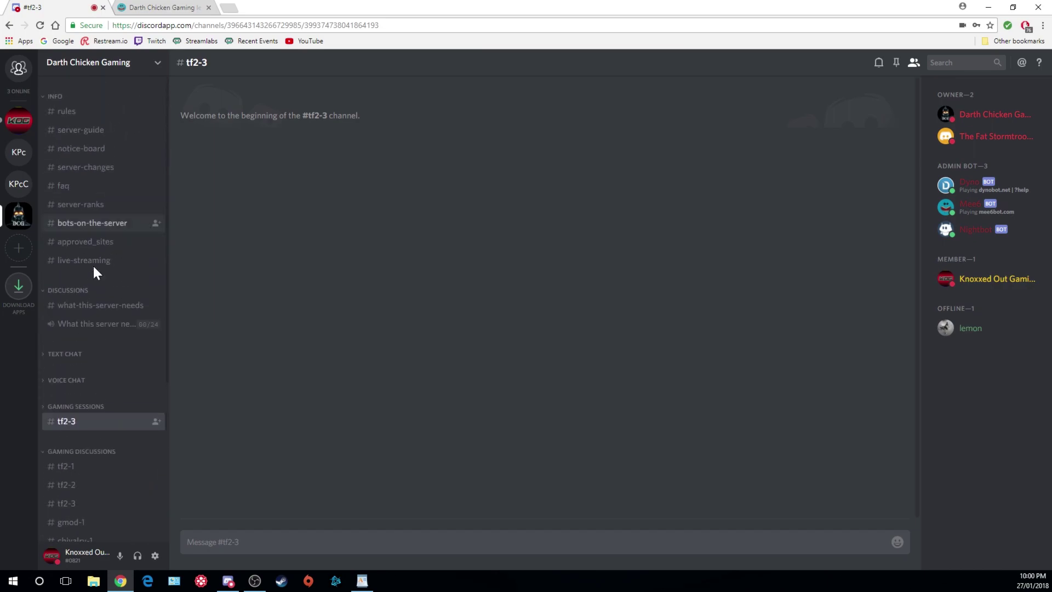
pyautogui.scroll(-1, 78, 291)
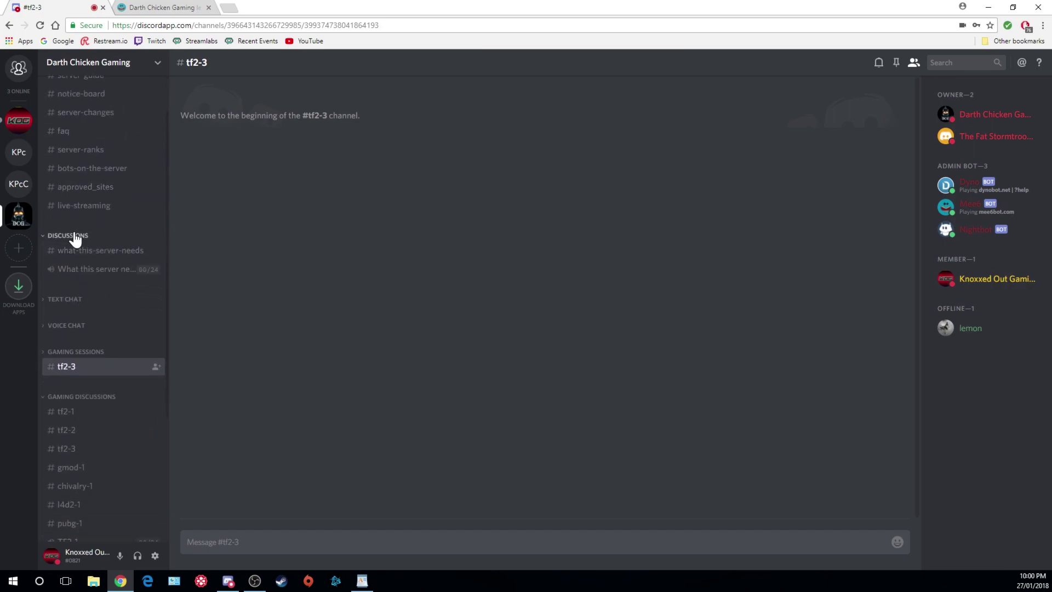
pyautogui.scroll(1, 90, 230)
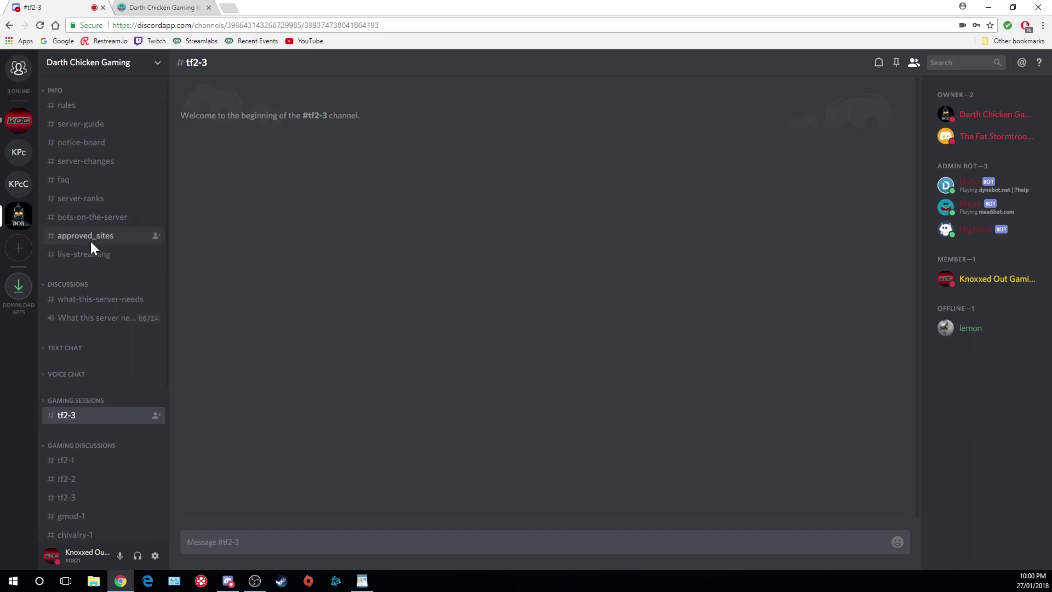
pyautogui.scroll(-4, 103, 241)
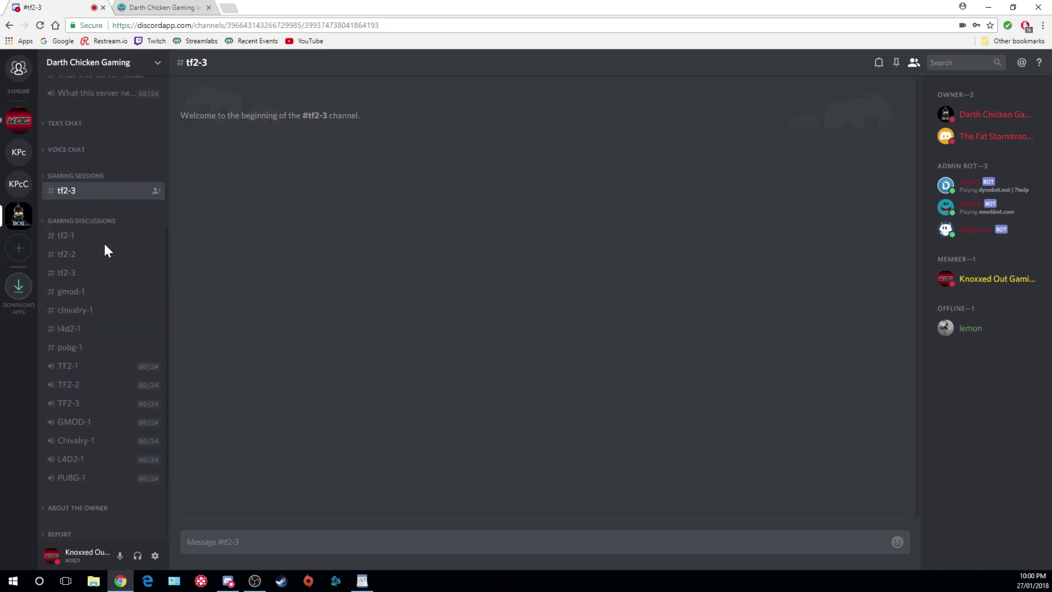
# Collapse GAMING DISCUSSIONS and expand ABOUT THE OWNER to list links, pc-specs and software-and-services
pyautogui.click(93, 213)
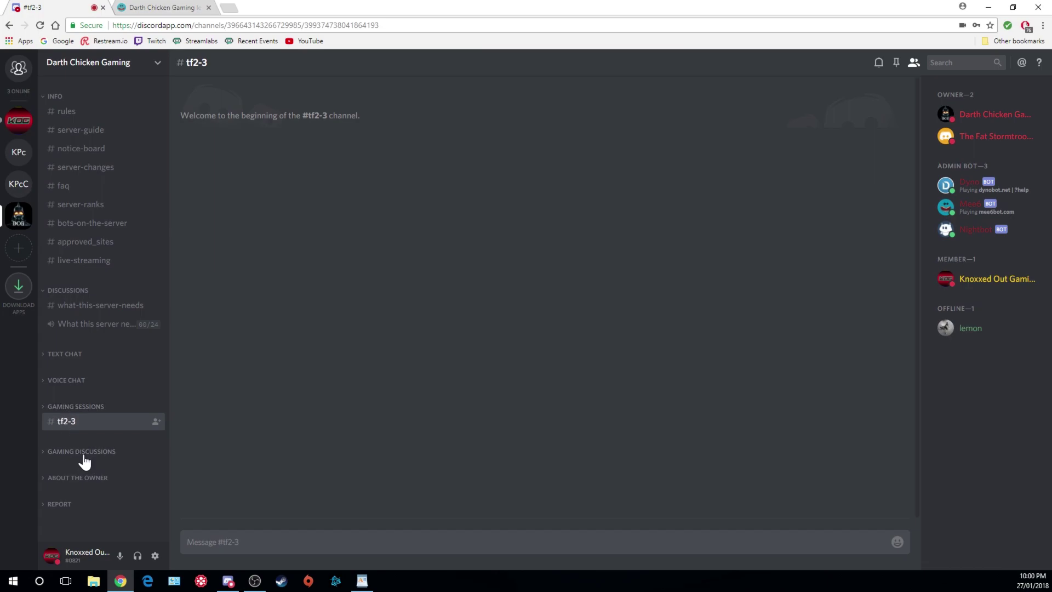
pyautogui.click(78, 485)
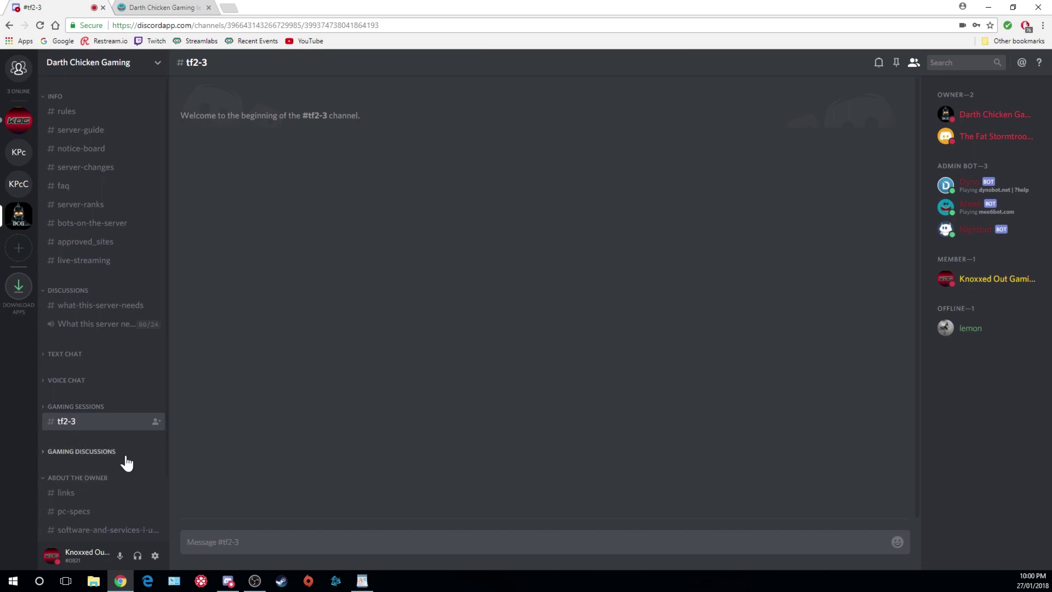
pyautogui.scroll(-2, 125, 461)
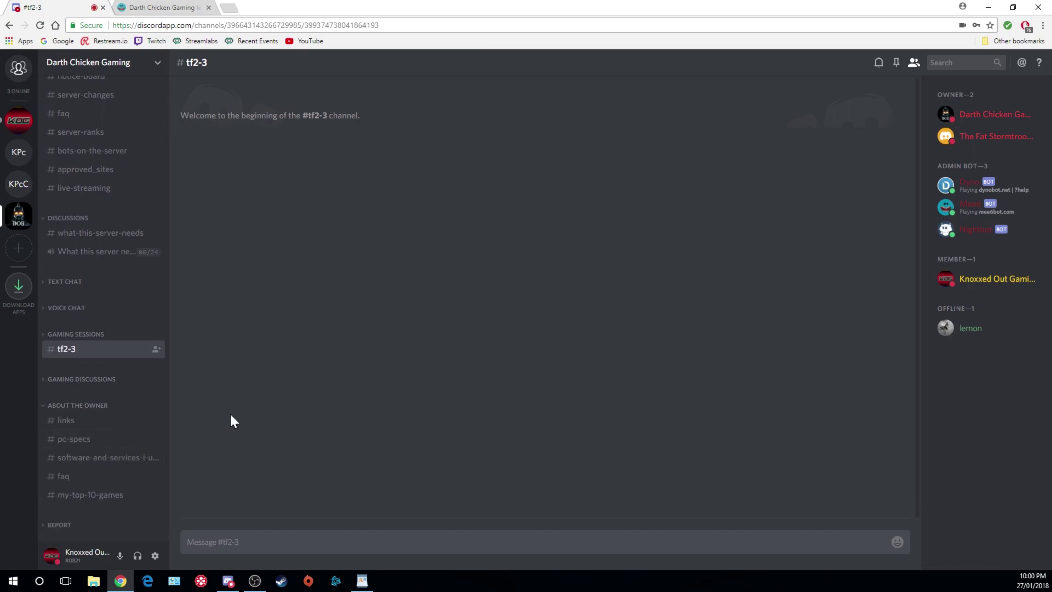
# View #pc-specs, then open #faq with its Steam friend and trade request Q&A
pyautogui.click(81, 441)
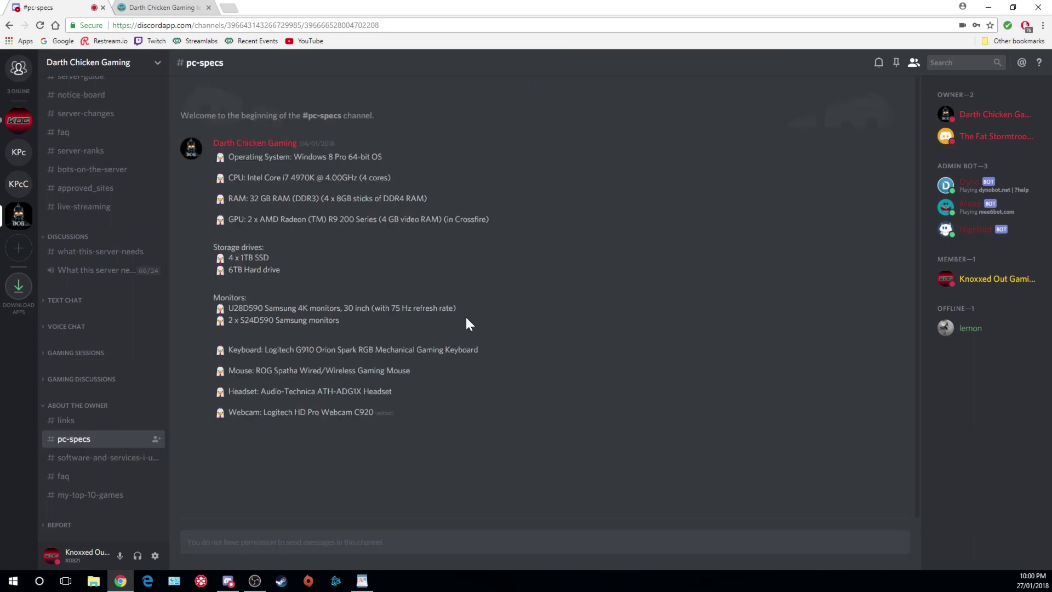
pyautogui.click(81, 484)
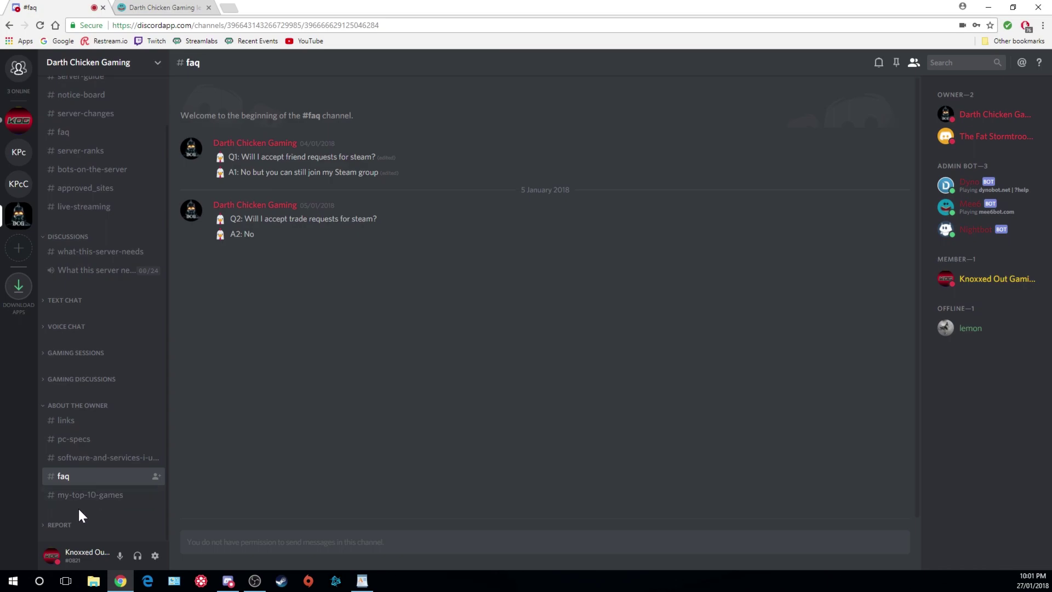
# Collapse About the Owner, expand Report, and open the #report-user channel
pyautogui.click(61, 405)
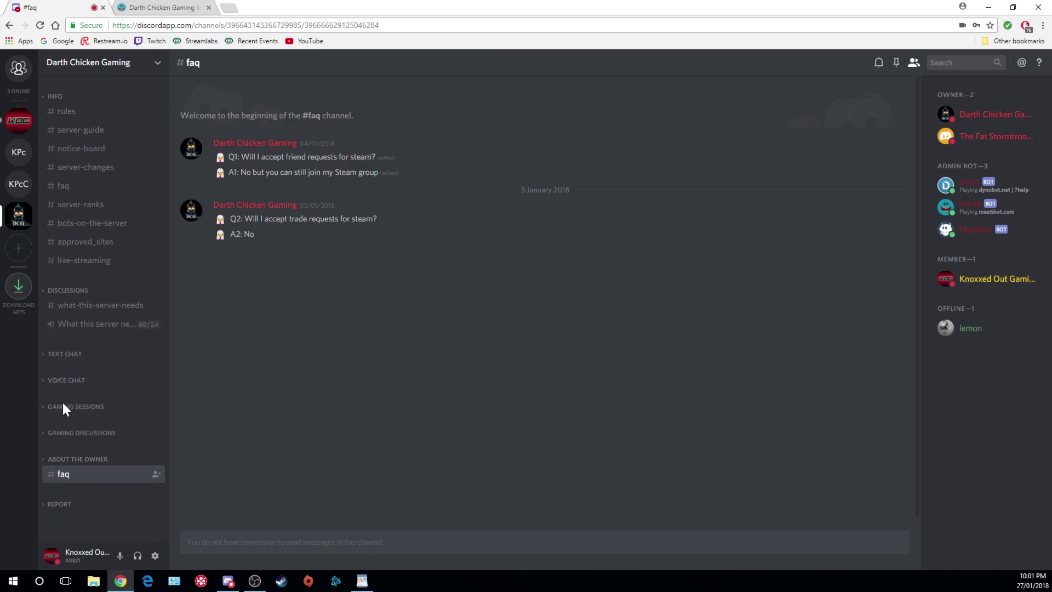
pyautogui.click(57, 504)
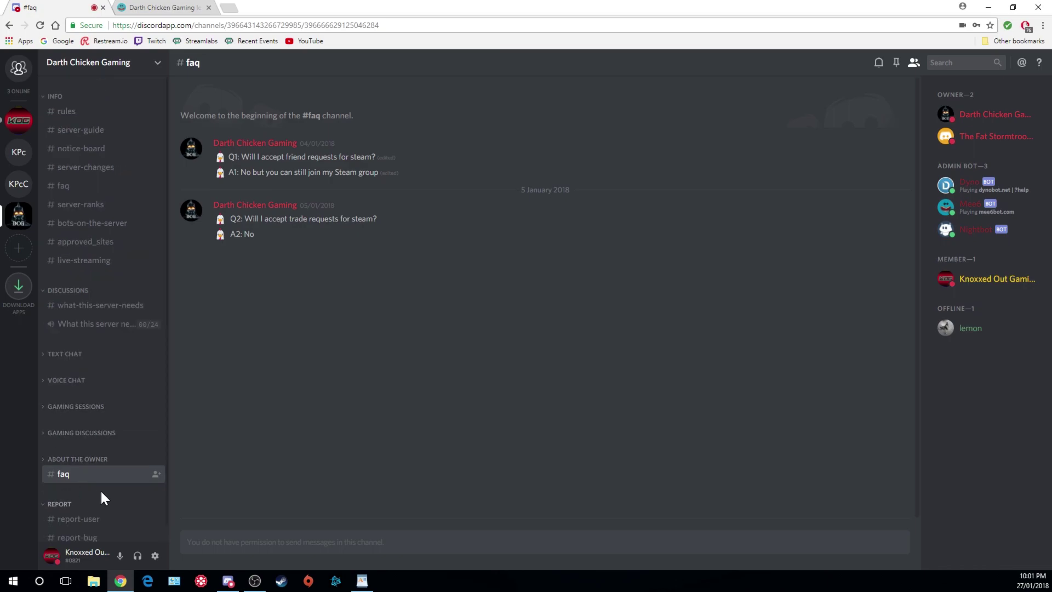
pyautogui.scroll(-1, 104, 491)
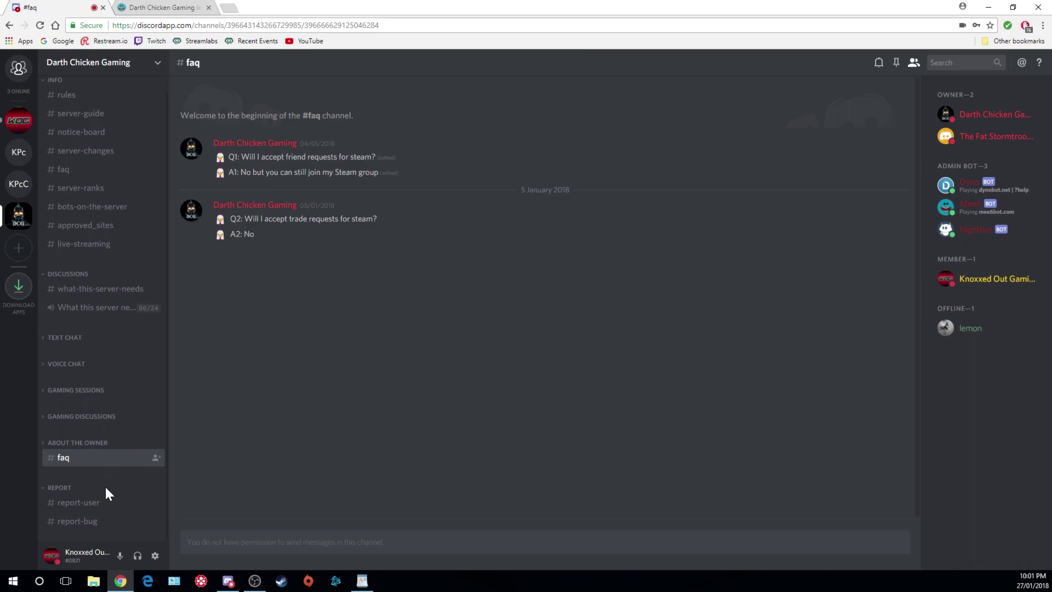
pyautogui.click(83, 506)
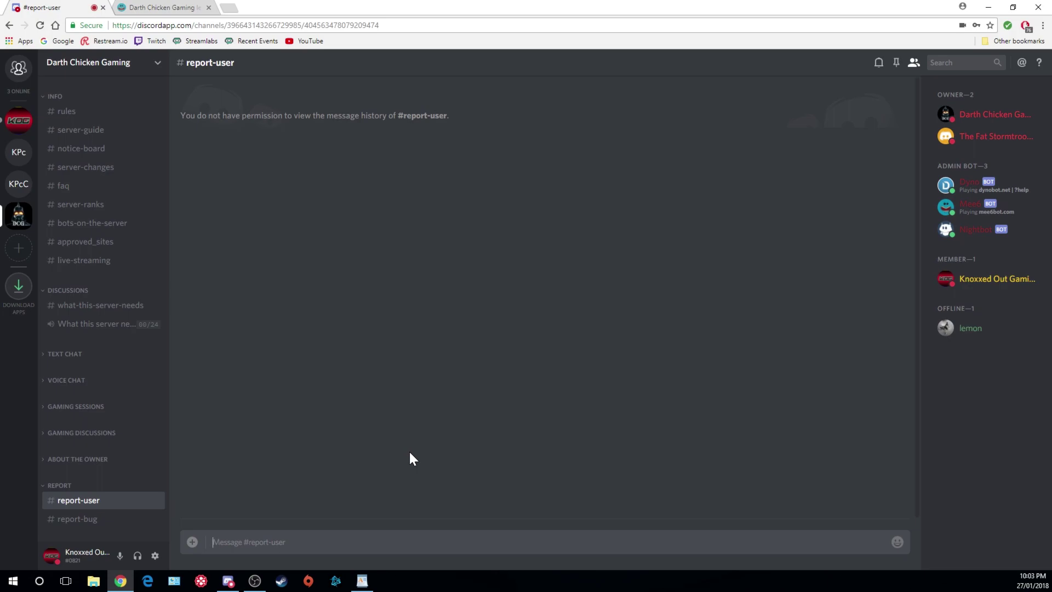
# Check #report-bug, then open the empty read-only #server-changes channel under Info
pyautogui.click(79, 525)
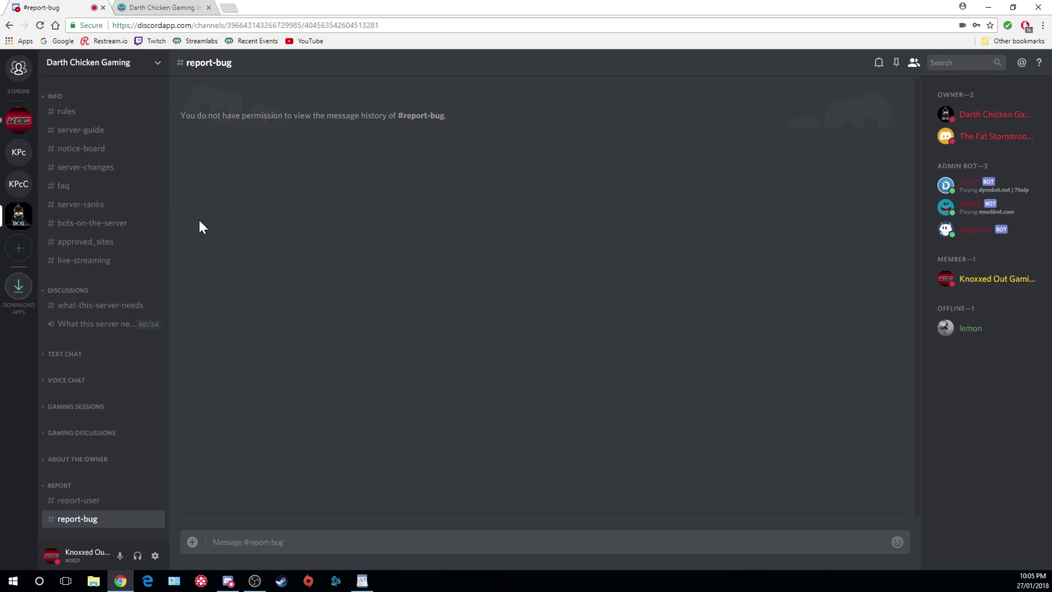
pyautogui.click(98, 171)
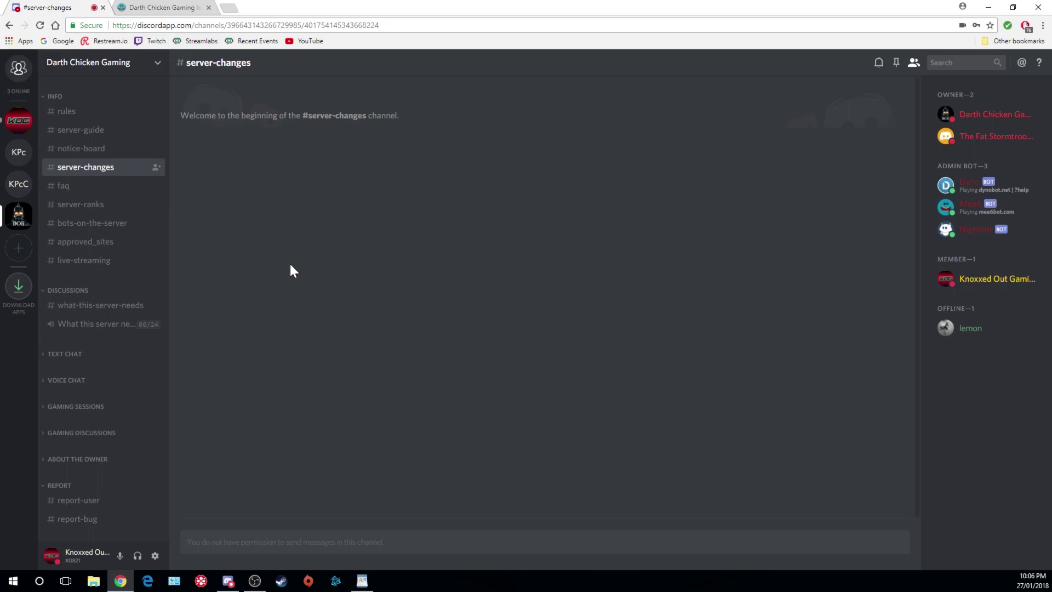
# Join the 'What this server needs' voice channel and accept the Push to talk required notice
pyautogui.click(107, 329)
pyautogui.click(498, 356)
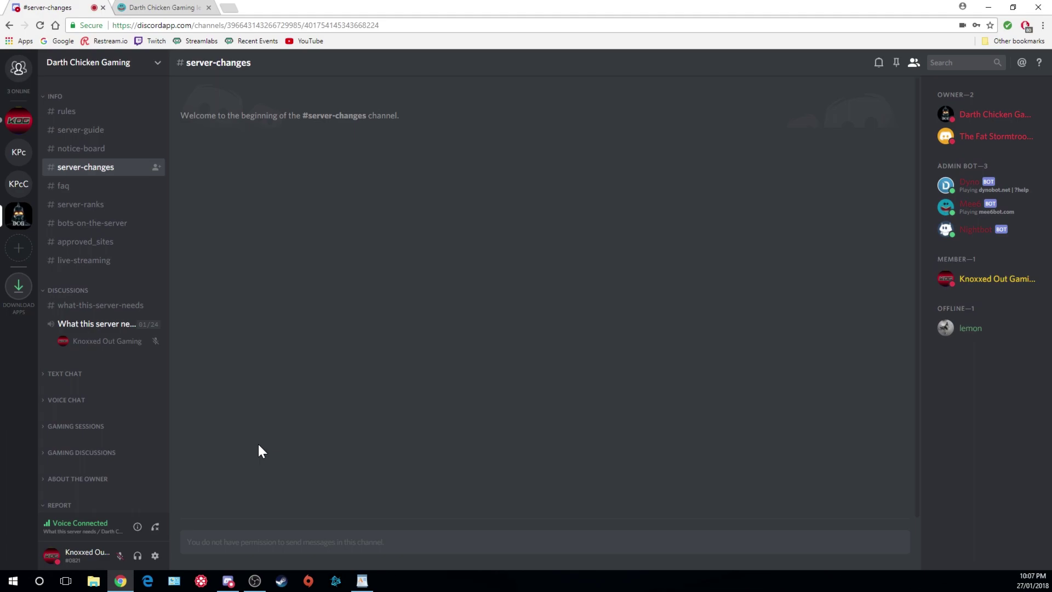
# Disconnect from the 'What this server needs' voice channel
pyautogui.click(155, 528)
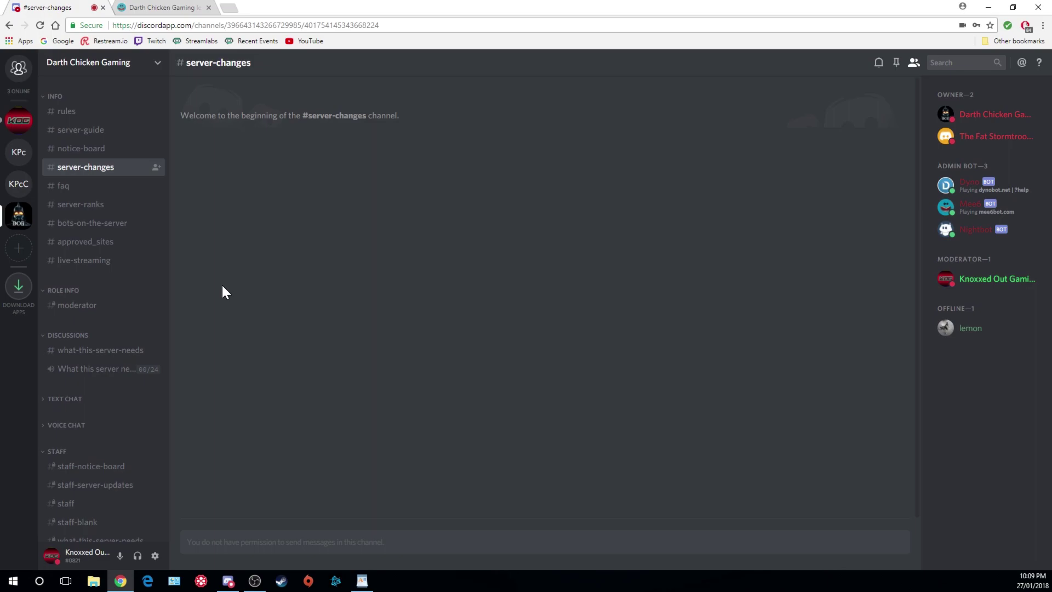
# Open #moderator, read its guidelines and Mee6/Dynobot command lists, then return to the top
pyautogui.click(92, 306)
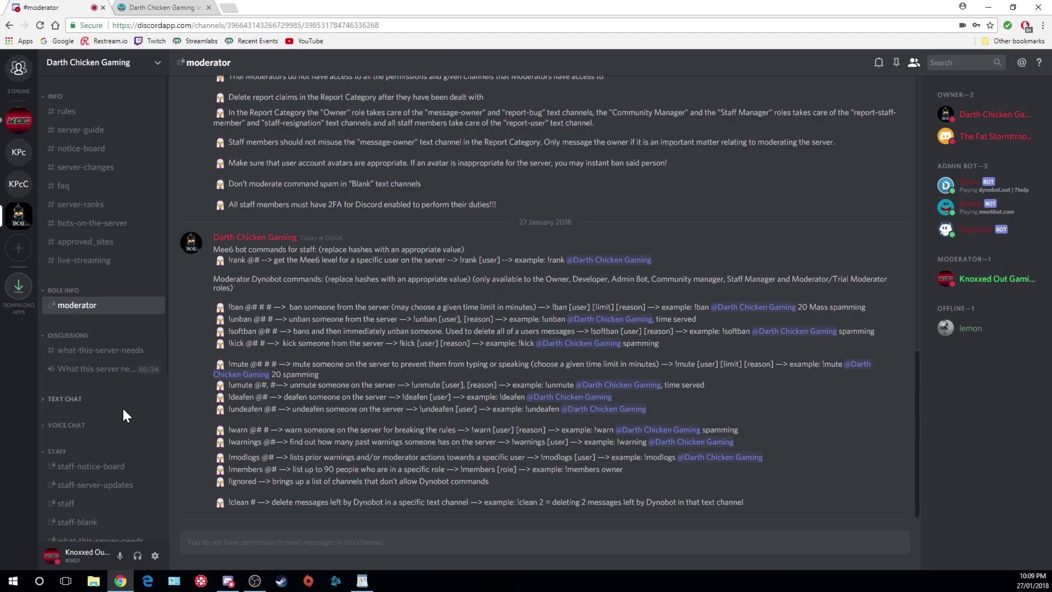
pyautogui.scroll(-2, 123, 413)
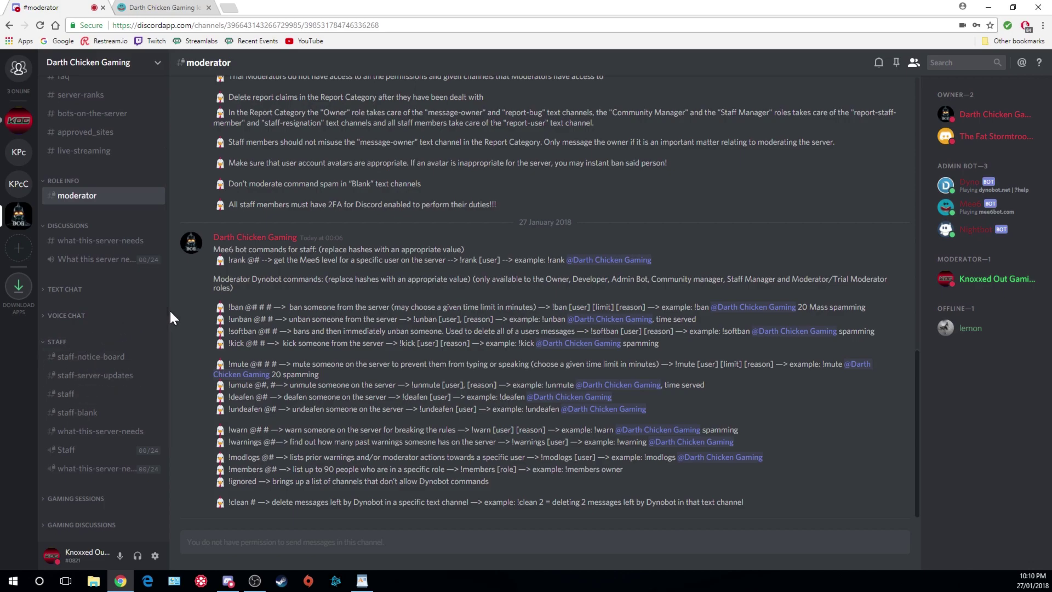
pyautogui.scroll(-3, 157, 307)
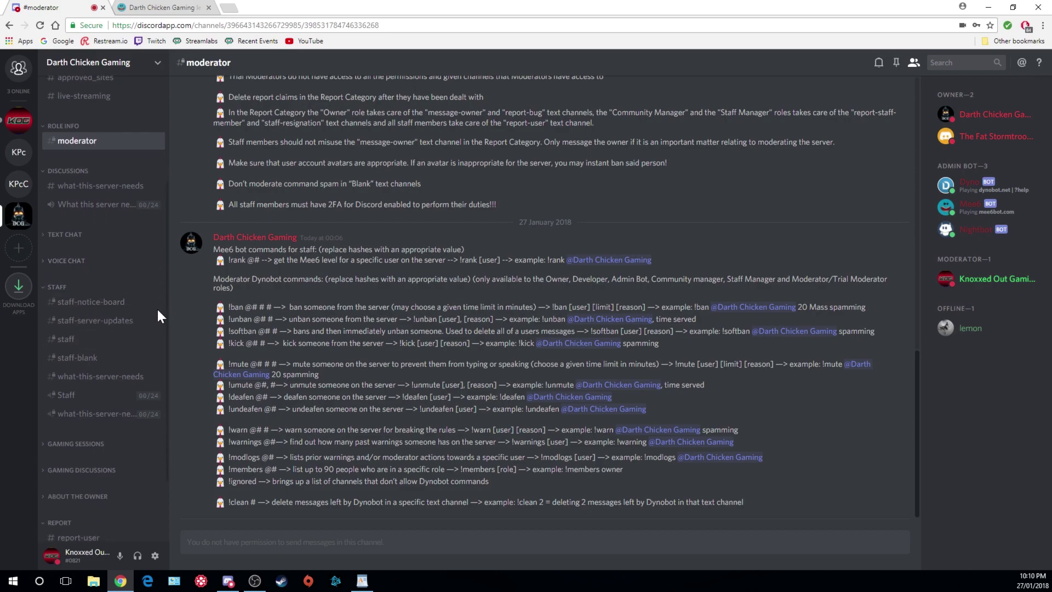
pyautogui.scroll(-3, 159, 317)
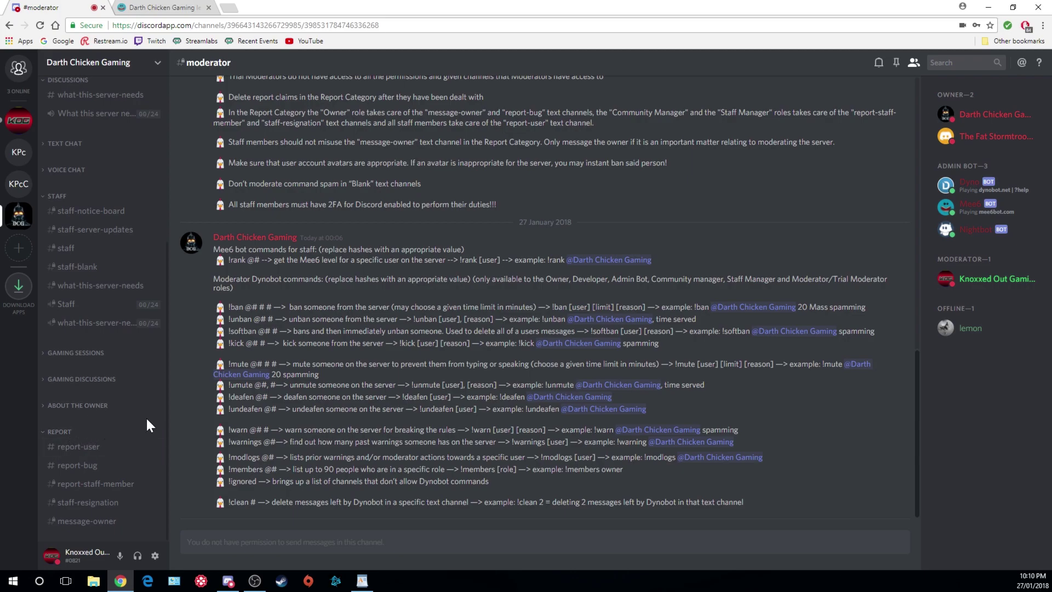
pyautogui.scroll(5, 147, 415)
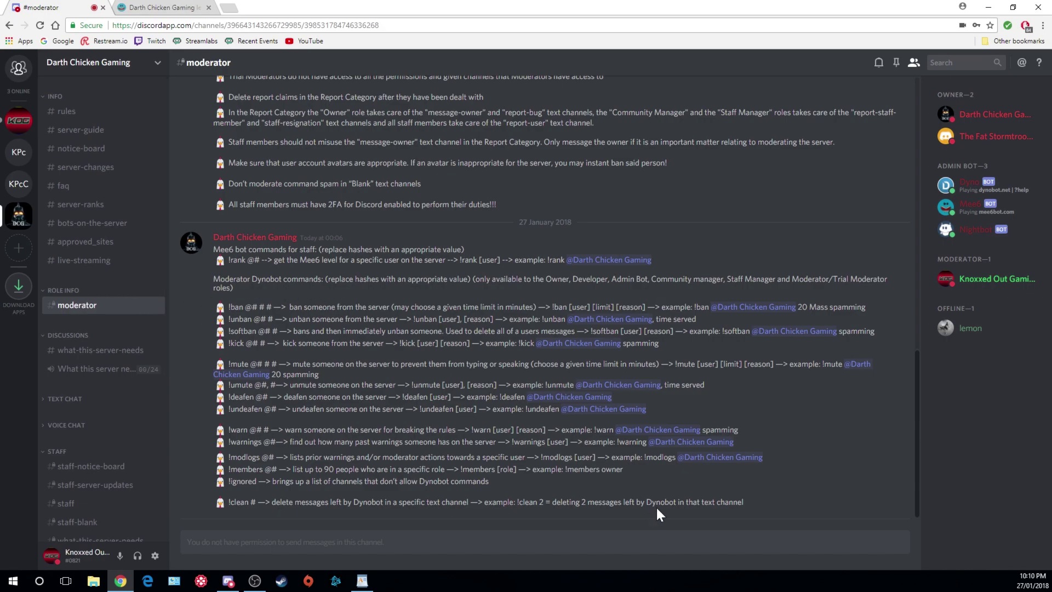
pyautogui.scroll(15, 746, 471)
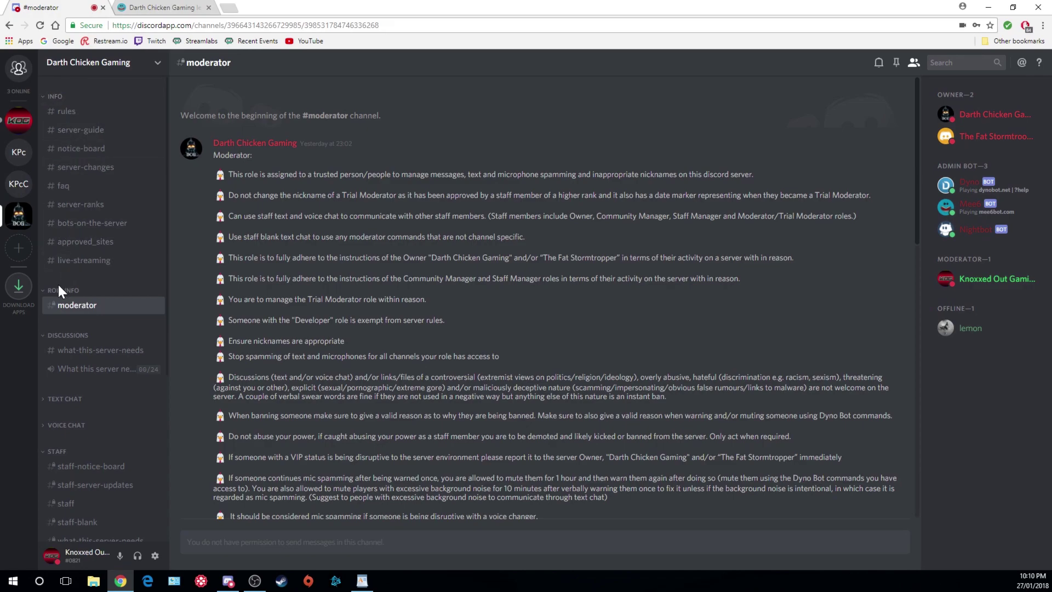
# Open #rules under INFO and read the owner's server rules post
pyautogui.click(67, 112)
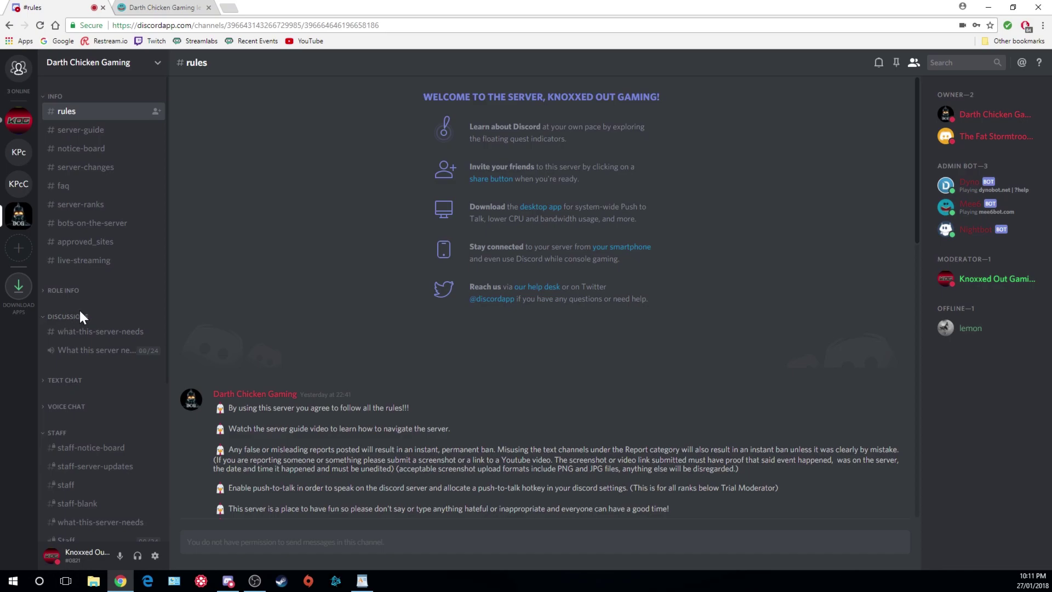
pyautogui.scroll(-1, 80, 313)
pyautogui.scroll(1, 79, 306)
pyautogui.scroll(-5, 164, 286)
pyautogui.scroll(-3, 168, 285)
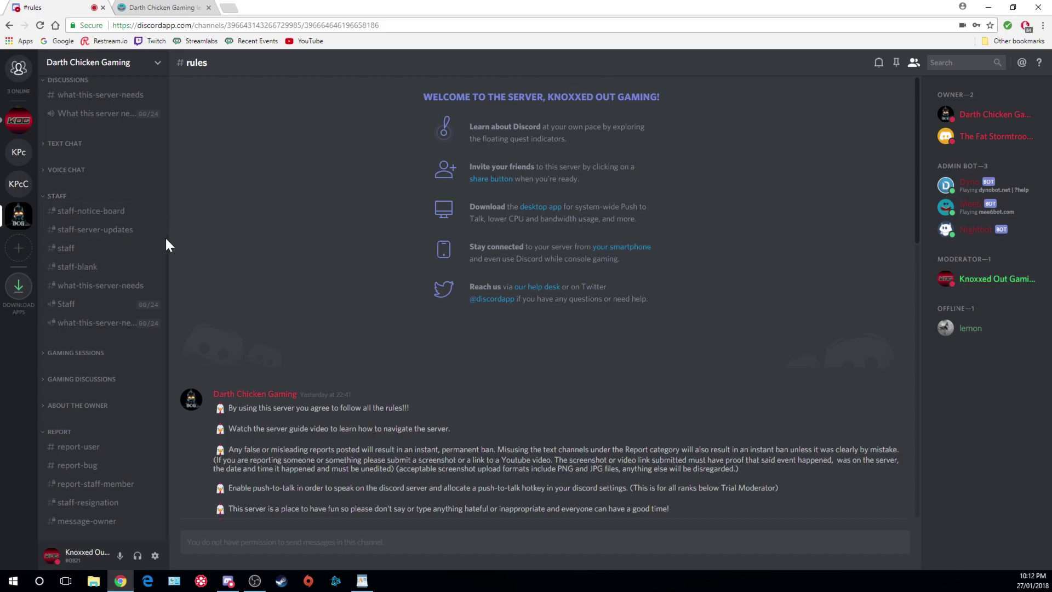
pyautogui.scroll(5, 103, 307)
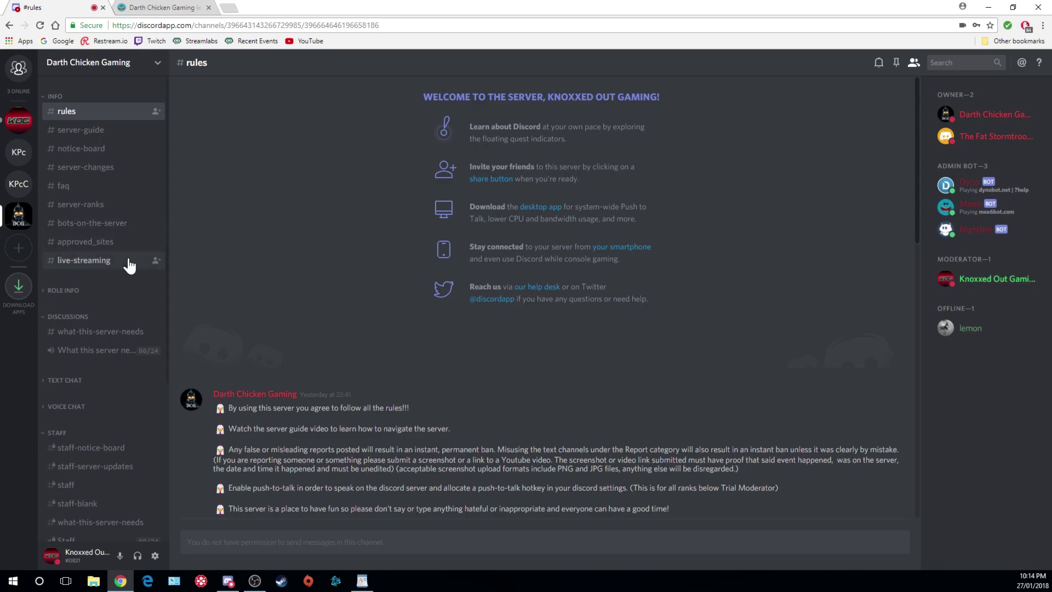
# Scroll the channel sidebar down and back up to locate #notice-board
pyautogui.scroll(-2, 132, 263)
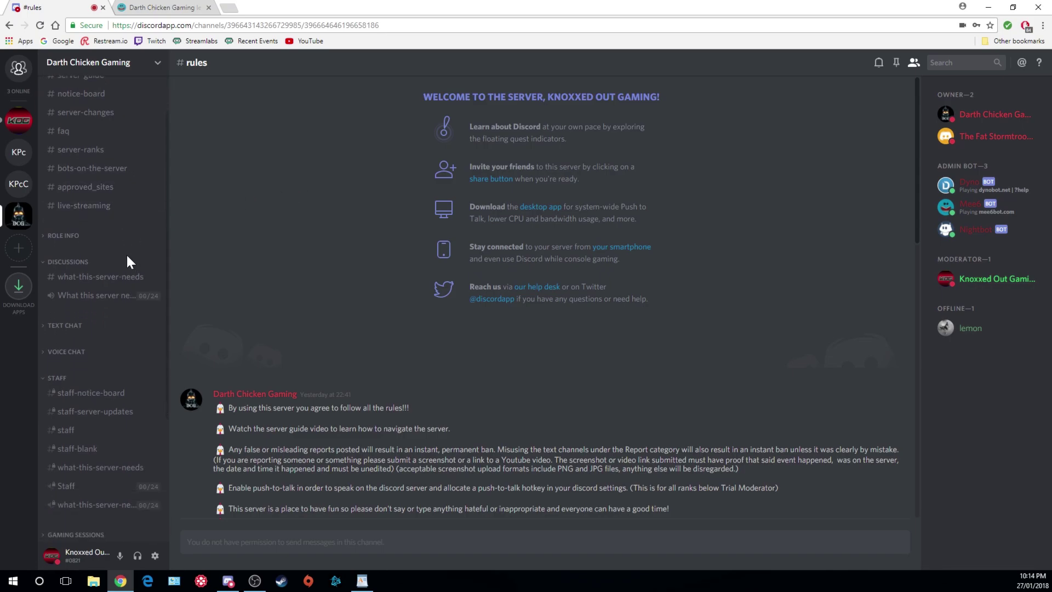
pyautogui.scroll(2, 126, 253)
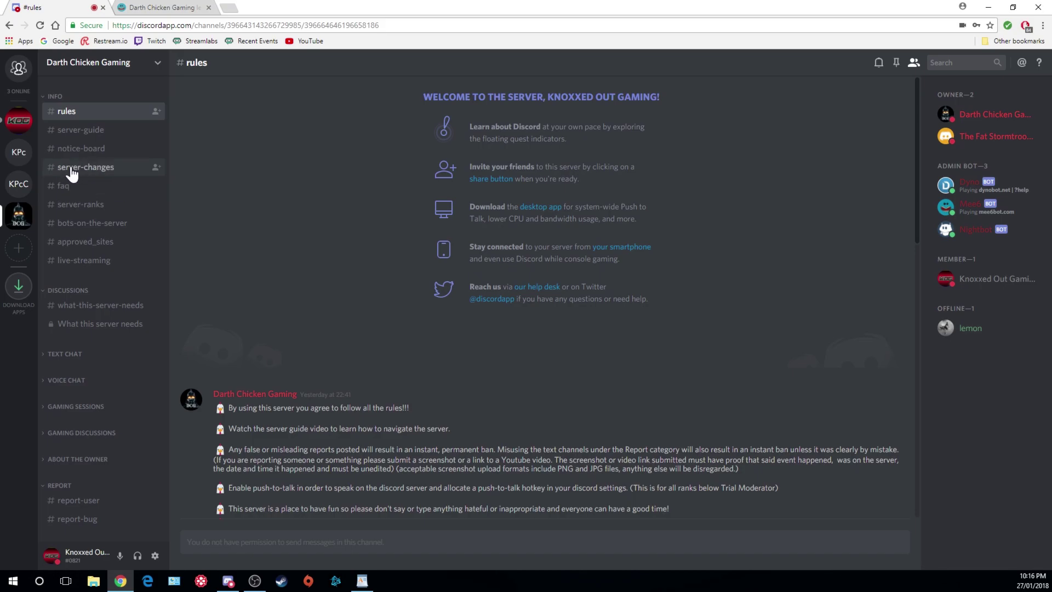
# Browse notice-board, server-guide, server-changes, faq, server-ranks and bots-on-the-server, ending on #server-changes
pyautogui.click(90, 149)
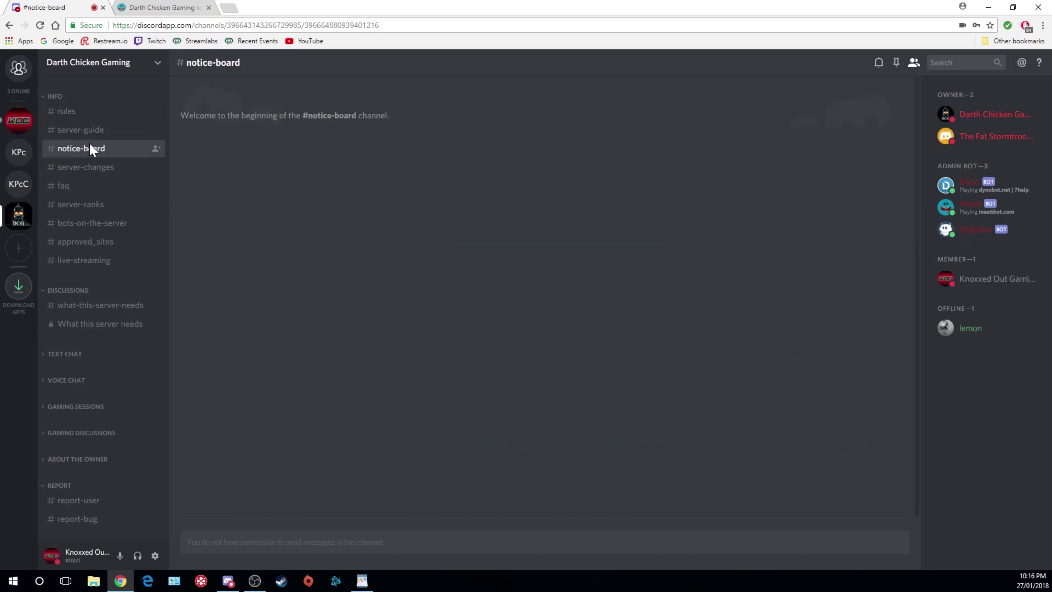
pyautogui.click(93, 133)
pyautogui.click(85, 155)
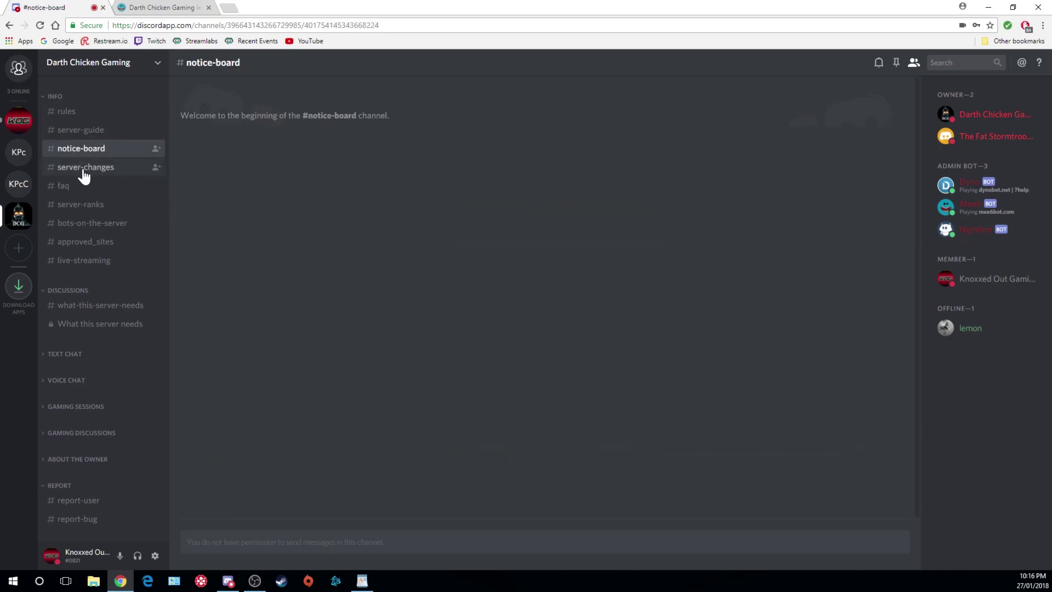
pyautogui.click(83, 167)
pyautogui.click(81, 187)
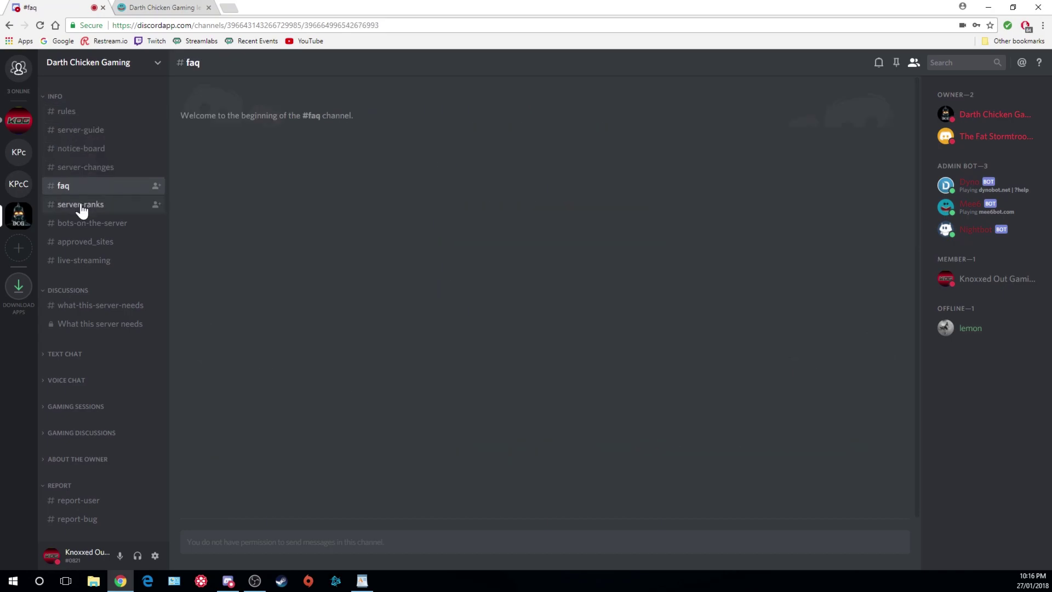
pyautogui.click(81, 207)
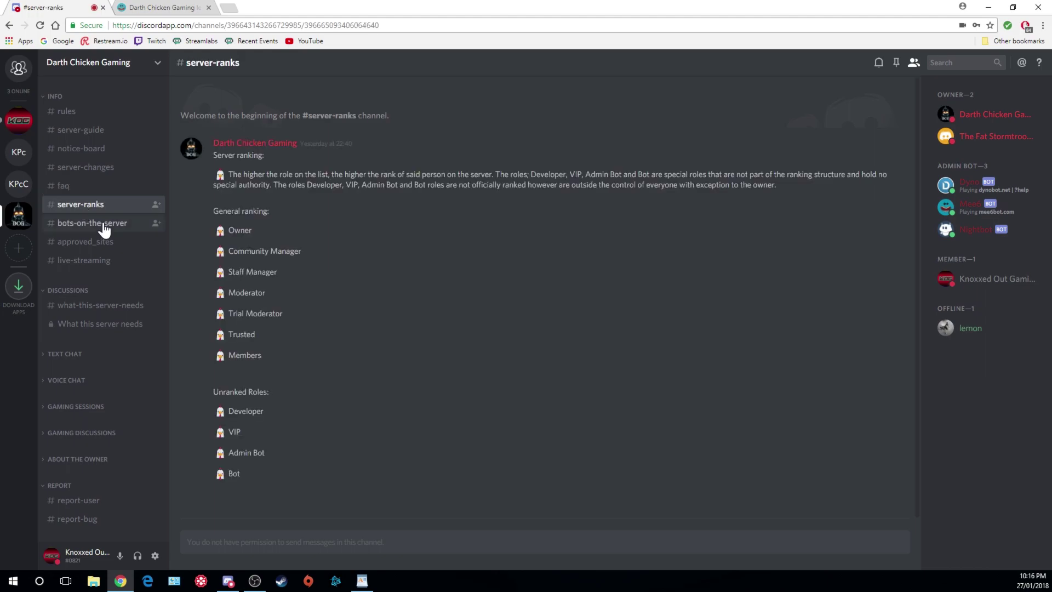
pyautogui.click(102, 223)
pyautogui.click(97, 171)
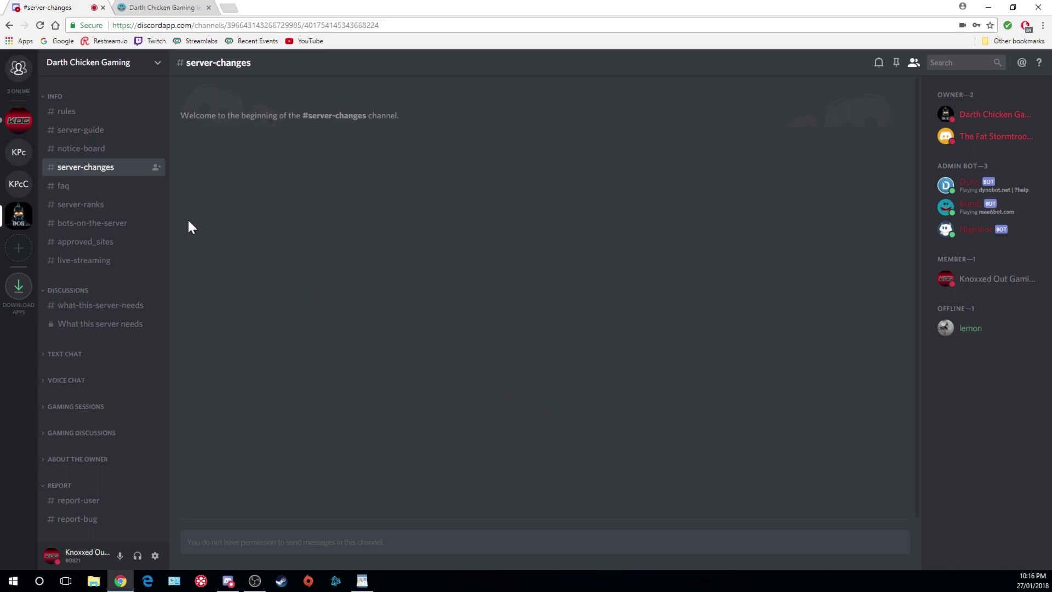
# Open the read-only #faq channel under Info
pyautogui.click(86, 190)
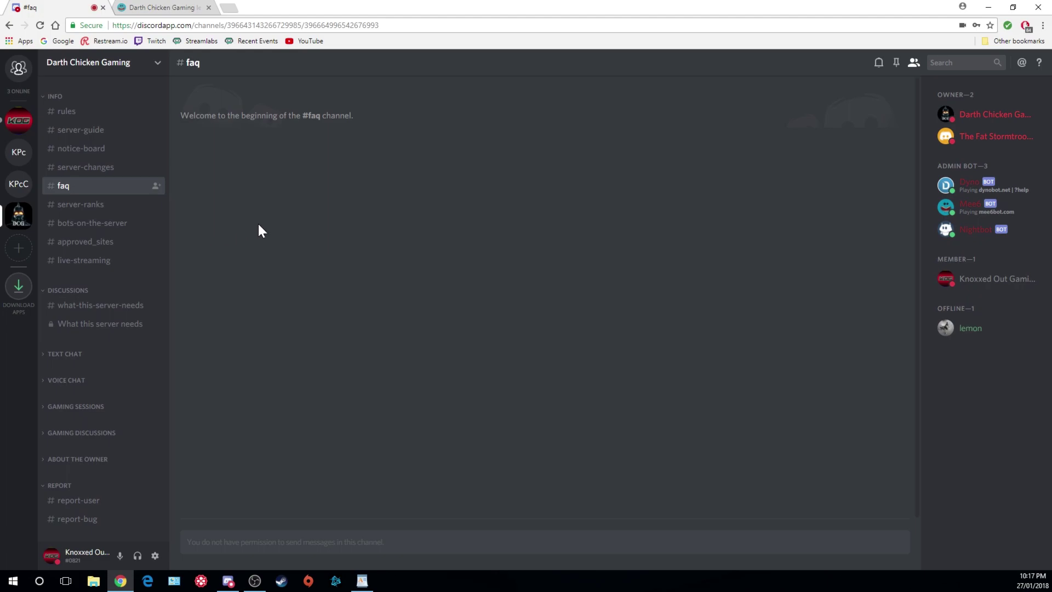
# View #server-ranks and #bots-on-the-server, then open #what-this-server-needs under Discussions
pyautogui.click(88, 208)
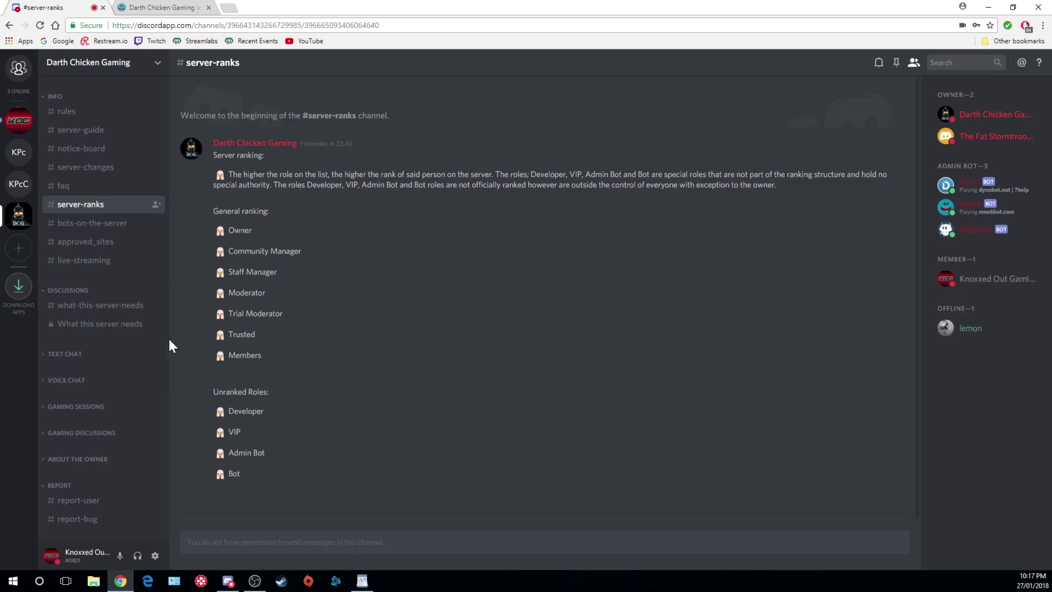
pyautogui.click(96, 226)
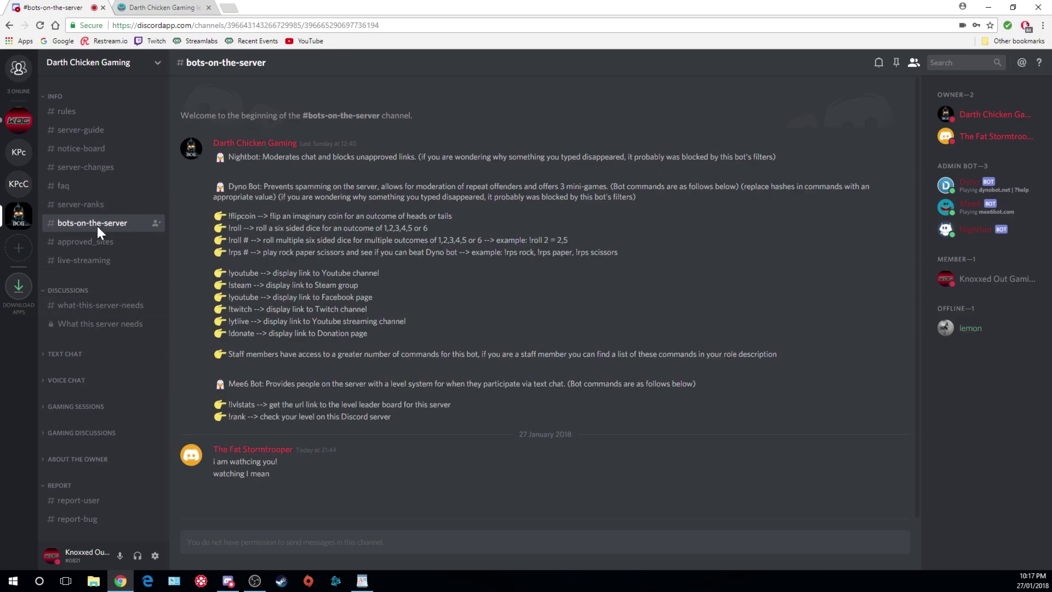
pyautogui.click(84, 305)
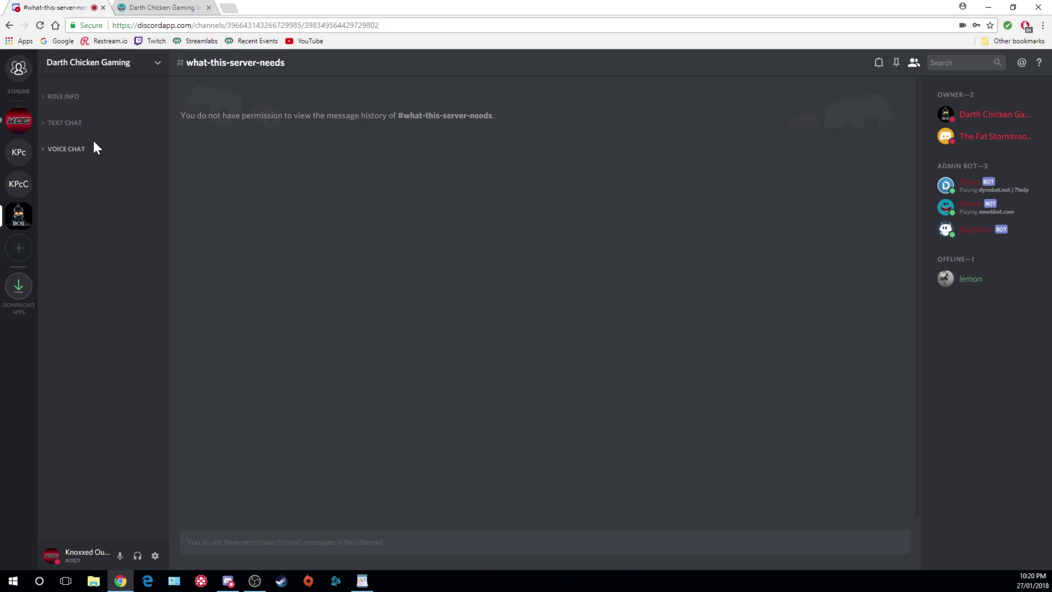
# Expand Role Info, Text Chat and Voice Chat, then open #vip to read about the VIP role
pyautogui.click(64, 99)
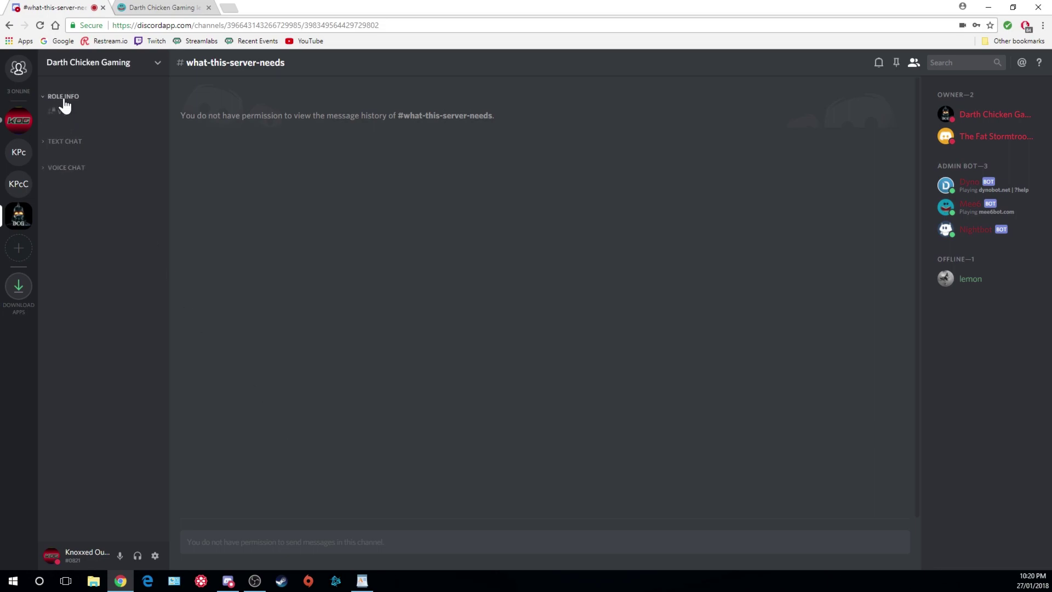
pyautogui.click(69, 142)
pyautogui.click(71, 186)
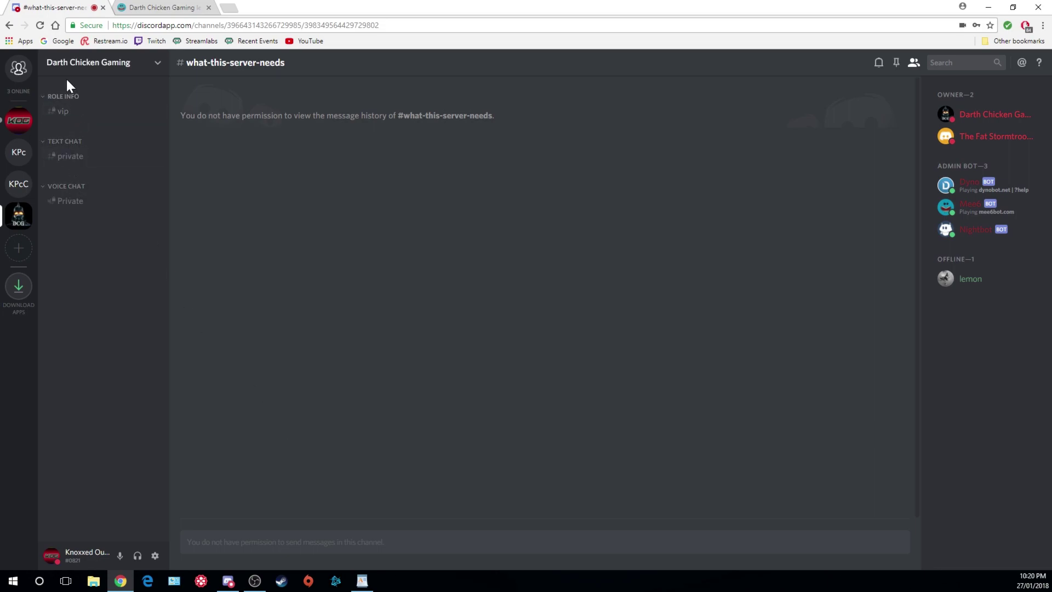
pyautogui.click(72, 117)
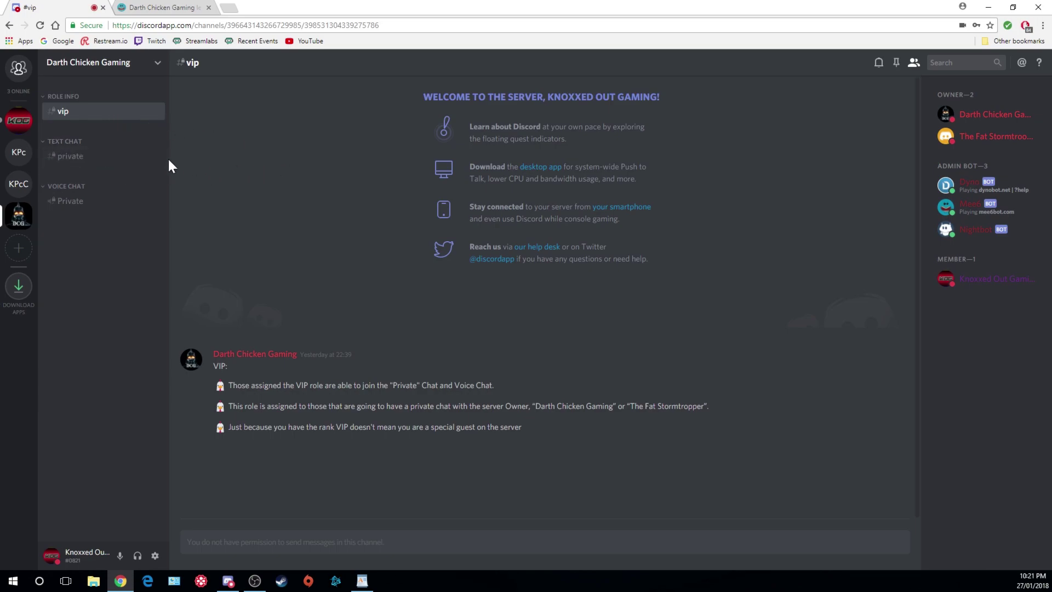
# Open #private, then go back to #vip, now without permission to view history
pyautogui.click(92, 161)
pyautogui.click(85, 117)
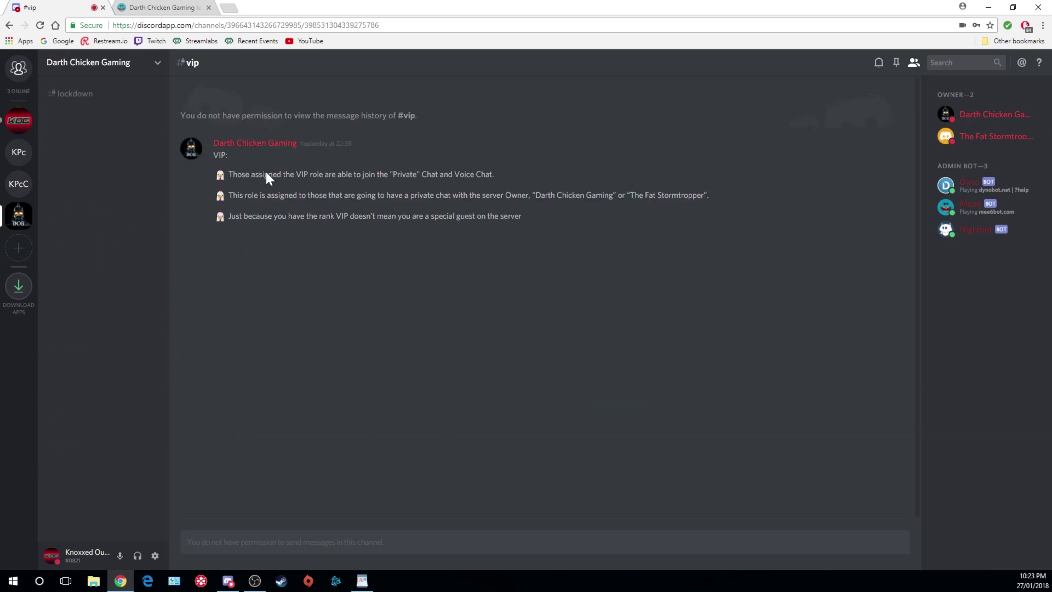
# Open the #lockdown channel
pyautogui.click(68, 99)
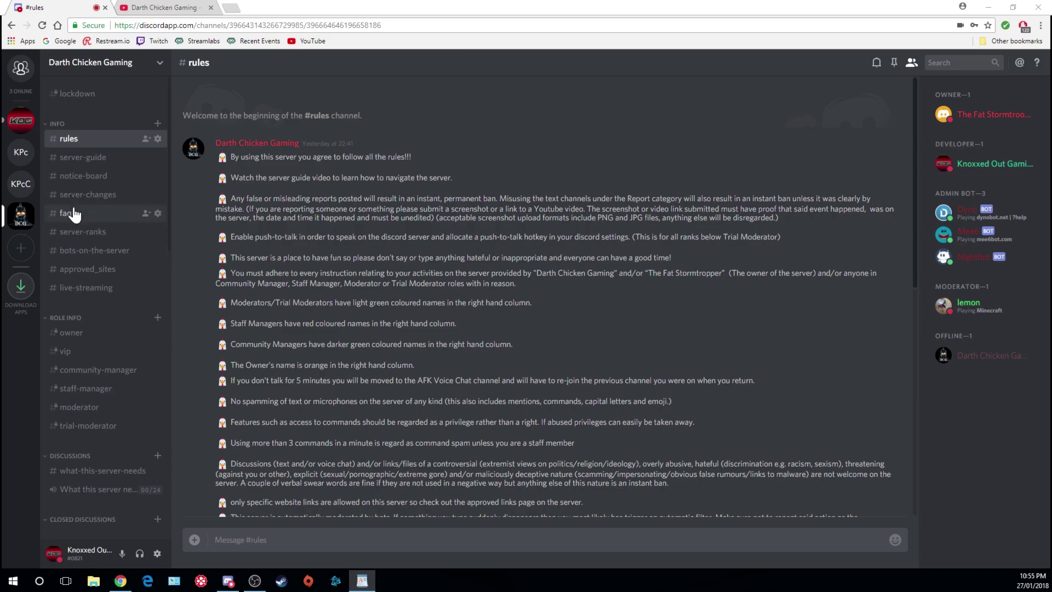
# Open #bots-on-the-server under Info
pyautogui.click(95, 250)
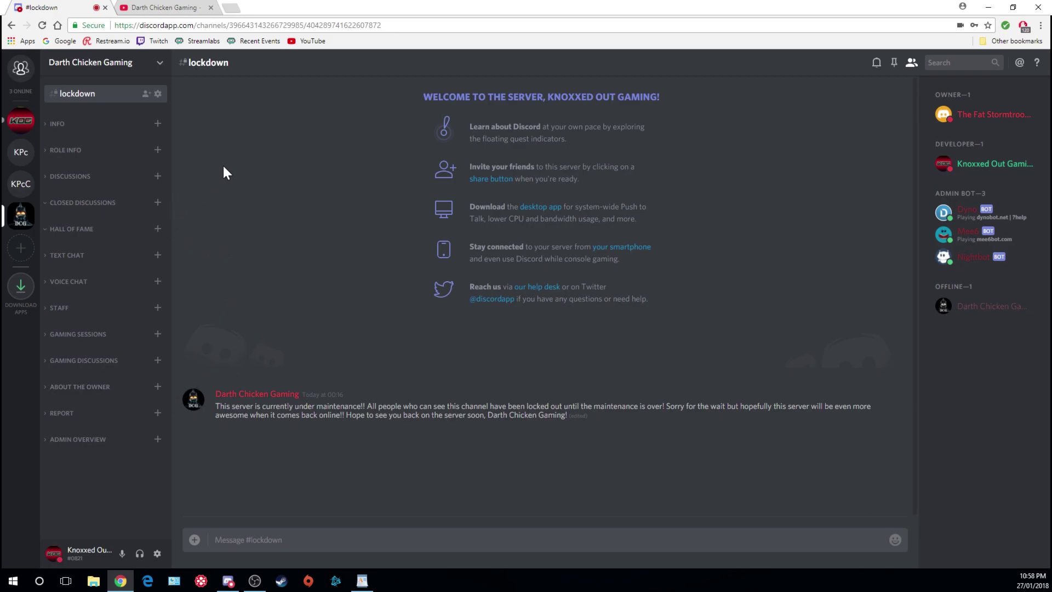
# Open Notification Settings from the Darth Chicken Gaming server icon's context menu
pyautogui.rightClick(20, 216)
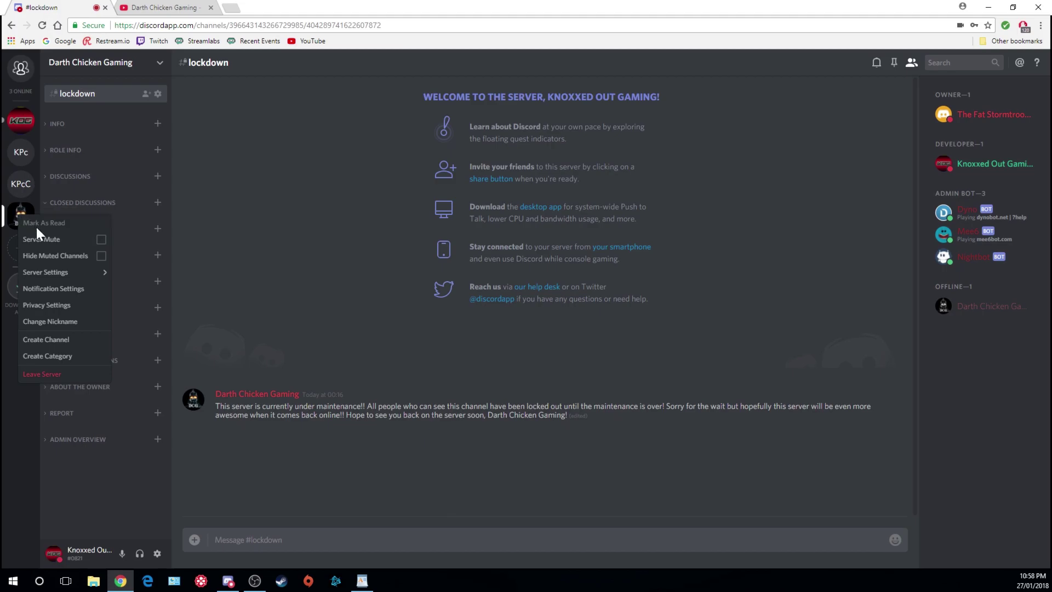
pyautogui.moveTo(71, 275)
pyautogui.click(77, 291)
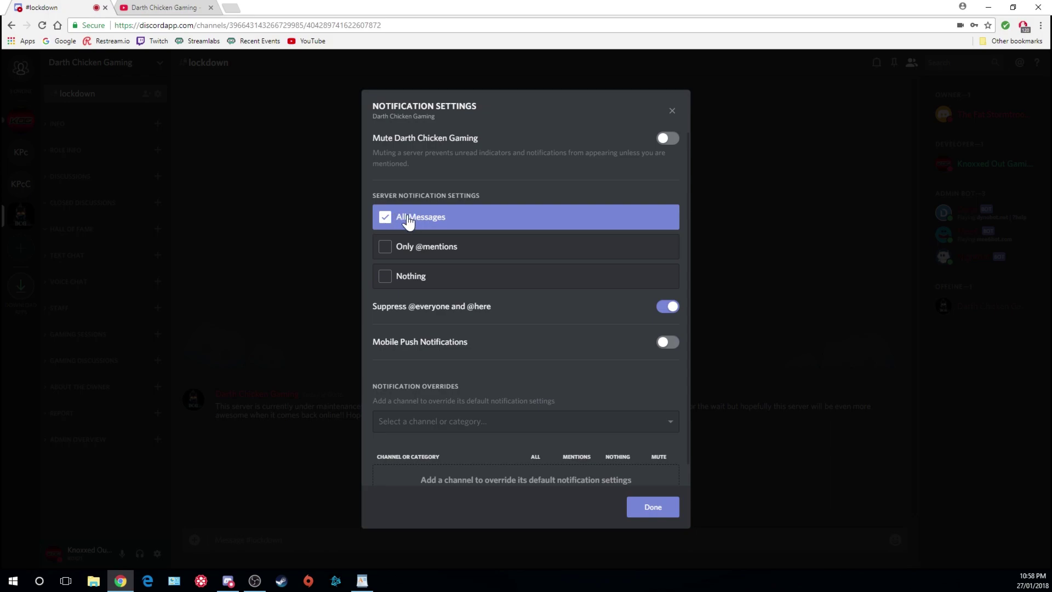
pyautogui.click(476, 253)
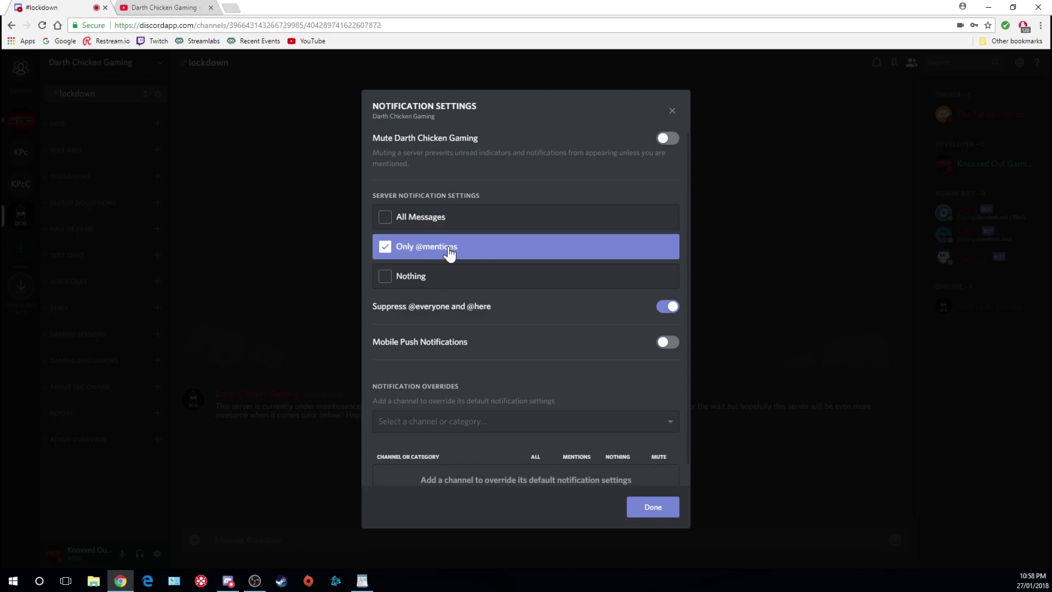
pyautogui.click(415, 277)
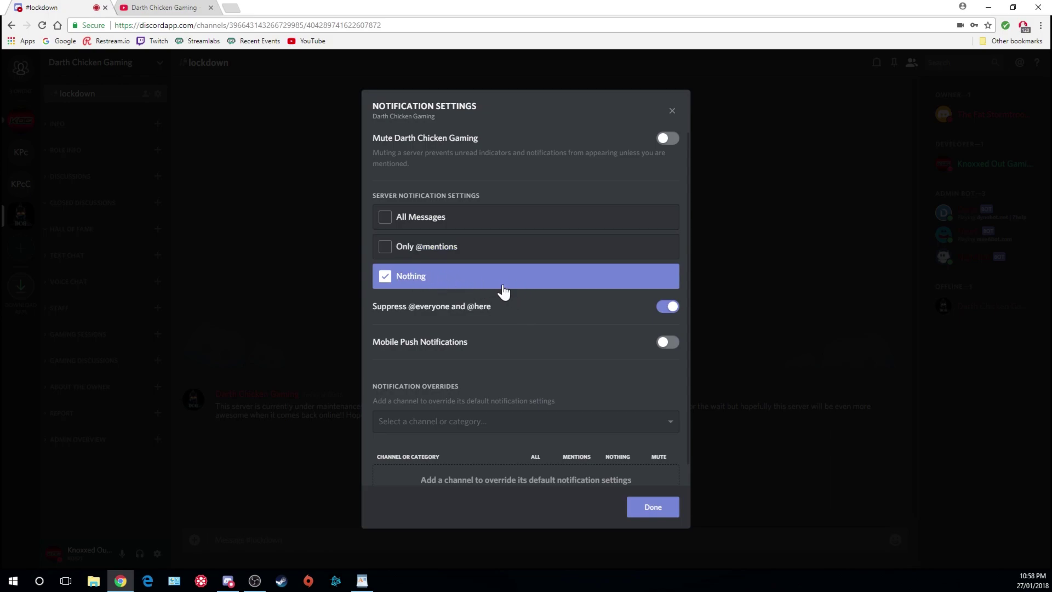
pyautogui.scroll(-1, 505, 292)
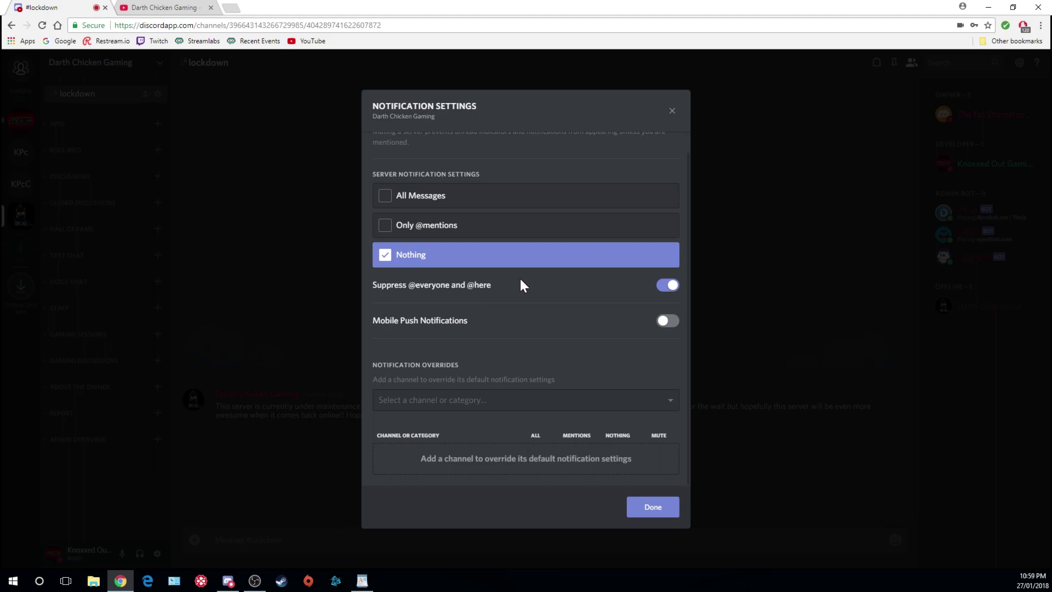
pyautogui.click(666, 288)
pyautogui.click(666, 287)
pyautogui.click(666, 291)
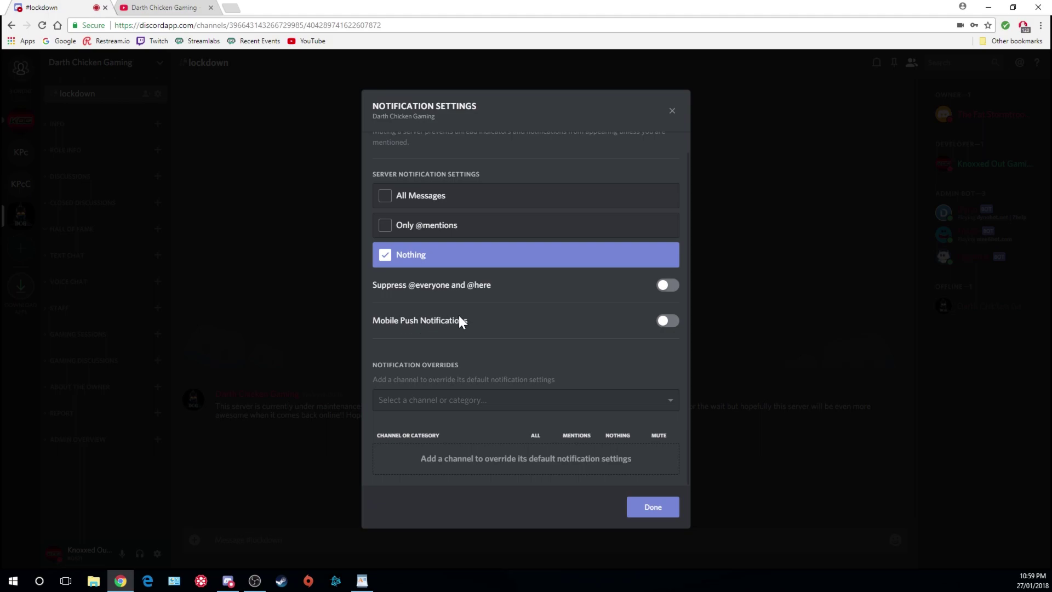
# Switch Mobile Push Notifications on and then back off for the server
pyautogui.click(669, 323)
pyautogui.click(670, 325)
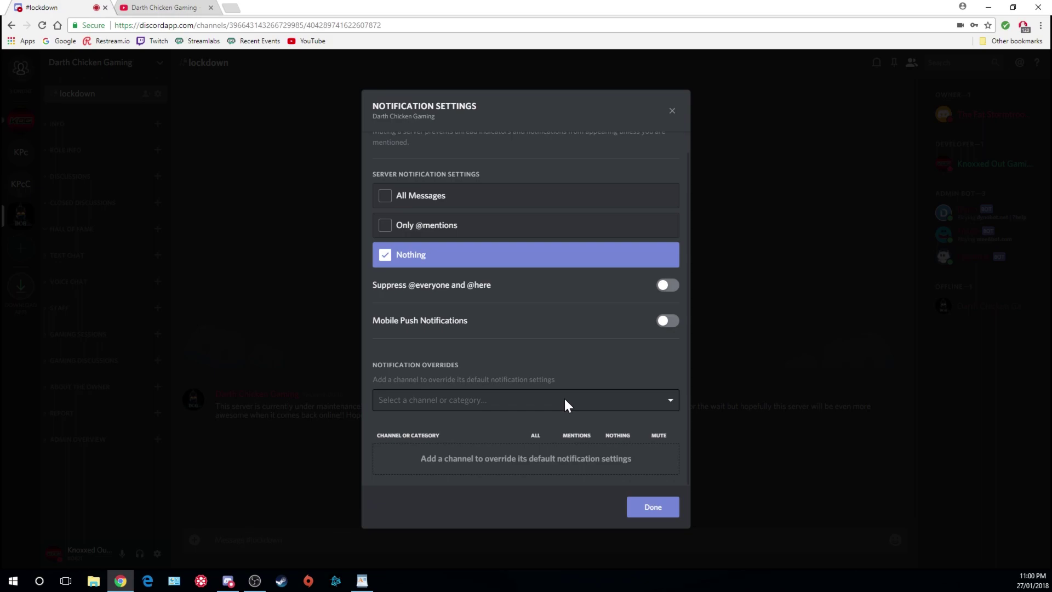
# Browse the channel override list without choosing any channel or category
pyautogui.click(499, 392)
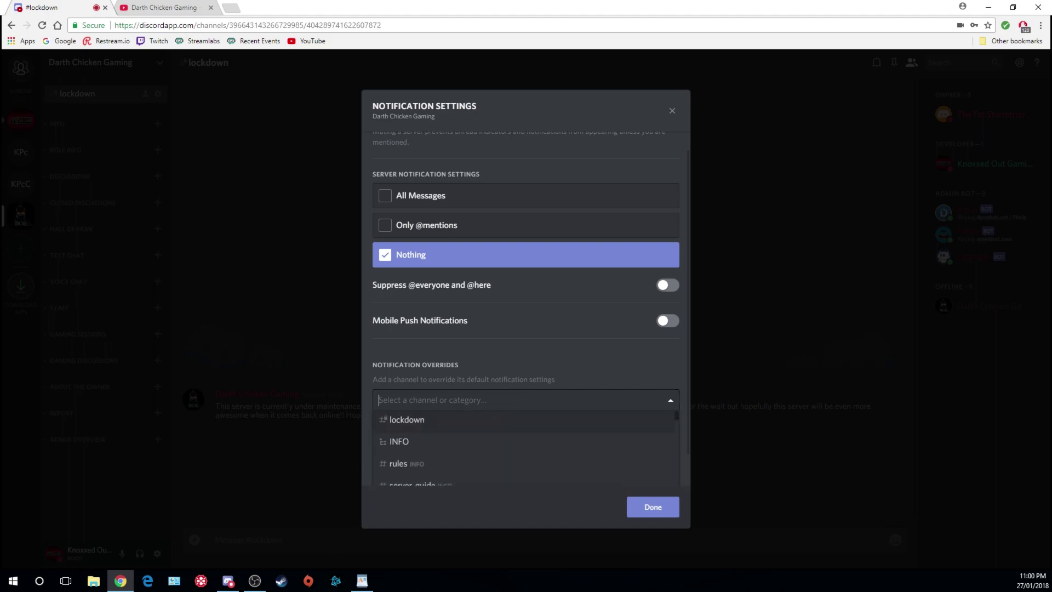
pyautogui.scroll(-3, 521, 408)
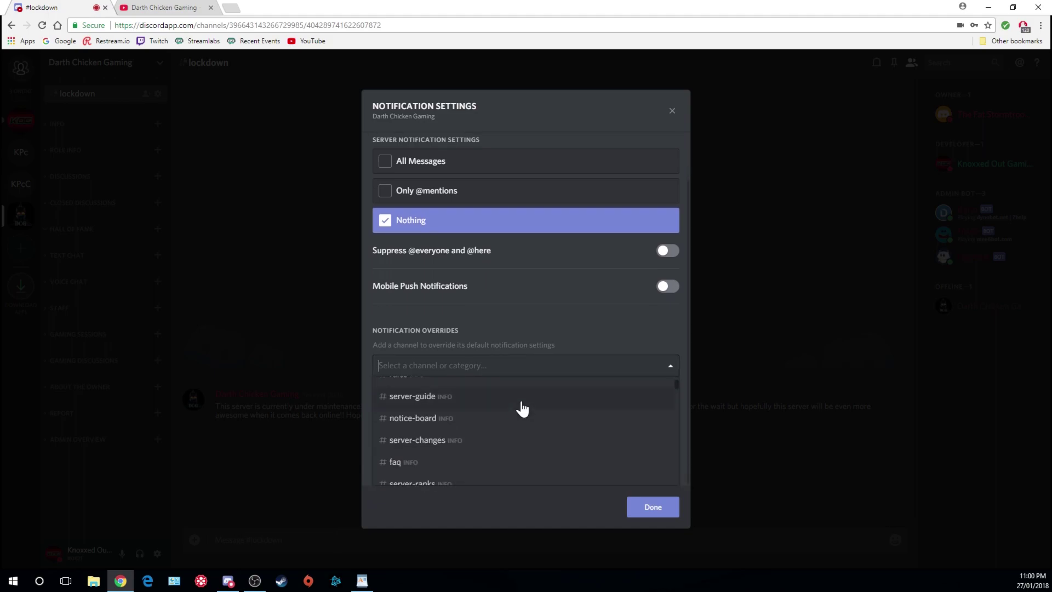
pyautogui.scroll(5, 518, 402)
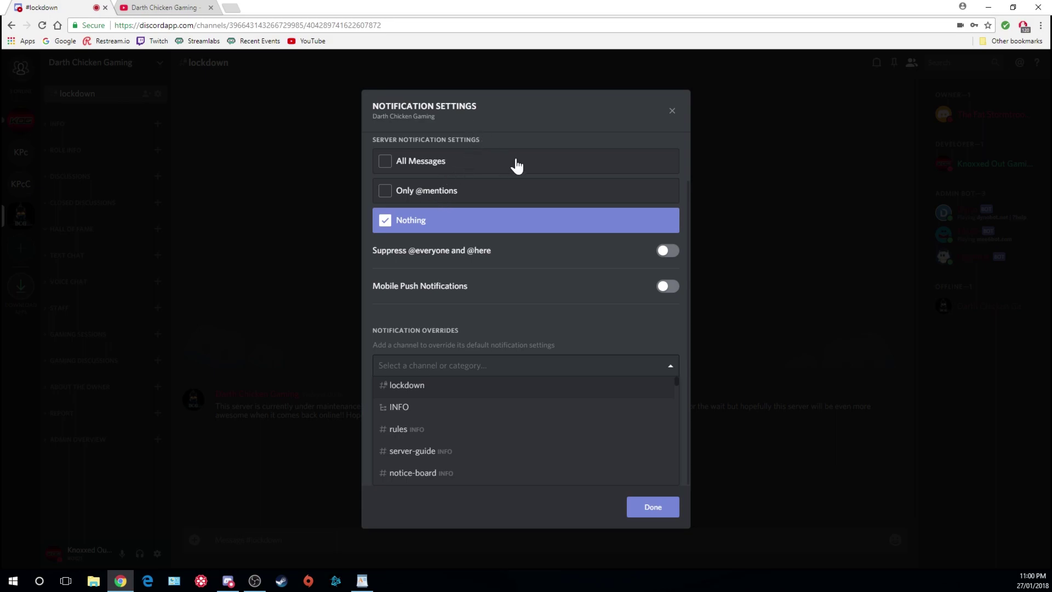
pyautogui.scroll(1, 451, 422)
pyautogui.scroll(-6, 477, 445)
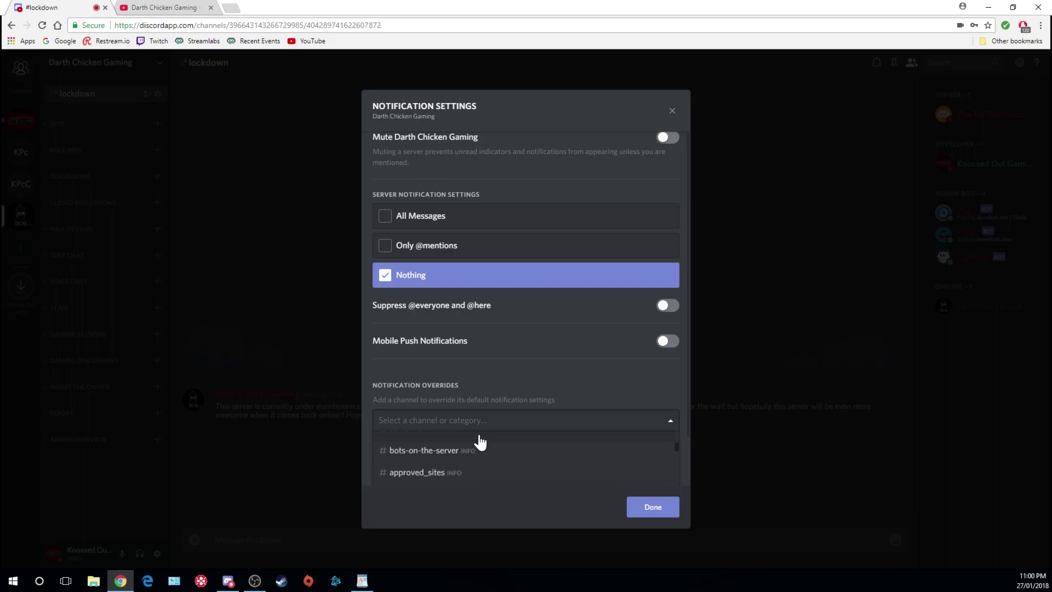
pyautogui.scroll(-10, 501, 435)
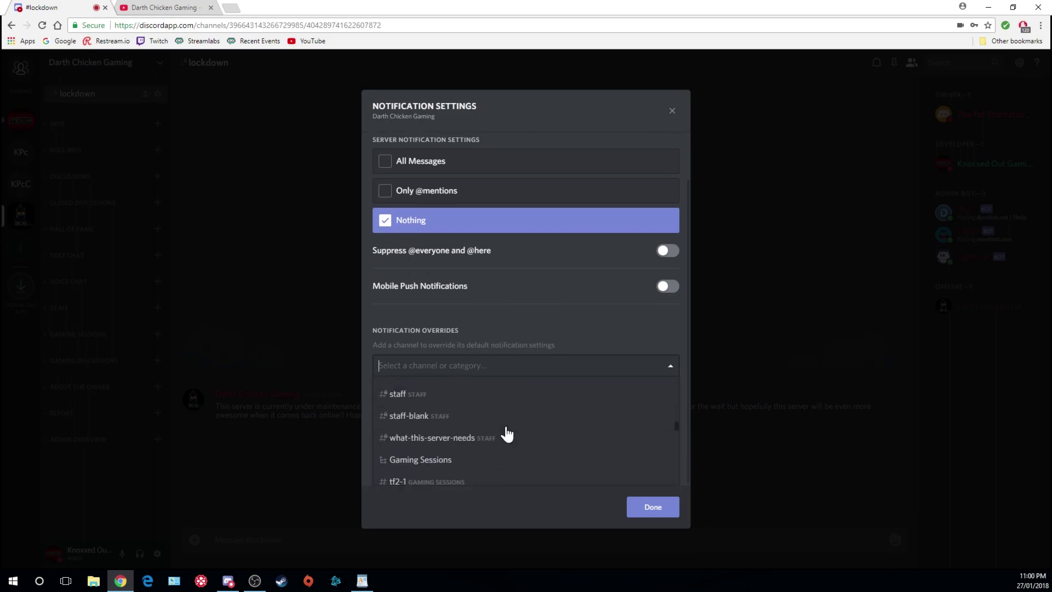
pyautogui.scroll(-5, 507, 433)
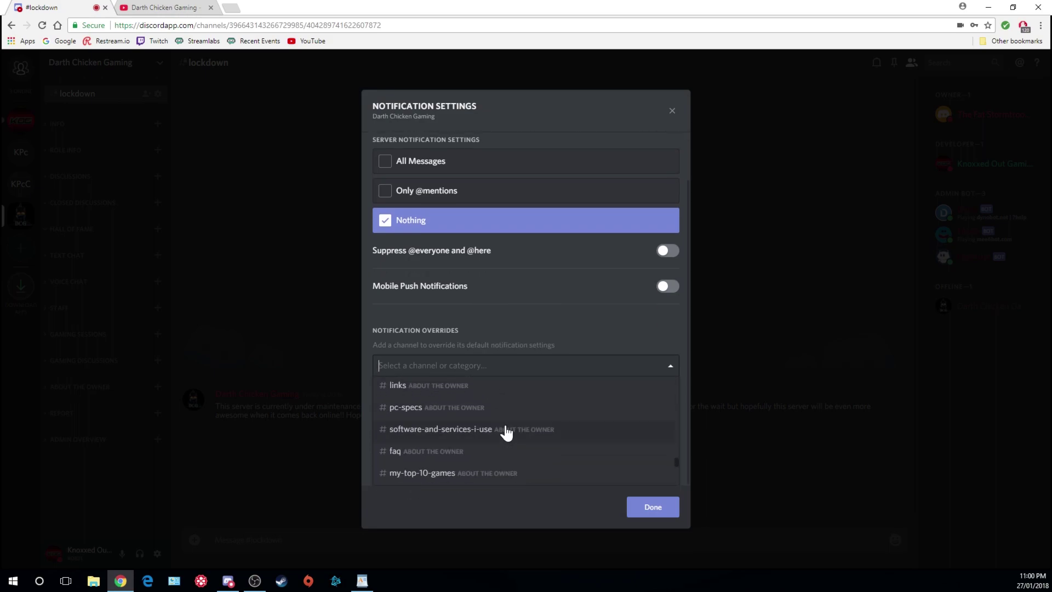
pyautogui.scroll(5, 507, 433)
pyautogui.scroll(5, 507, 433)
pyautogui.scroll(4, 507, 433)
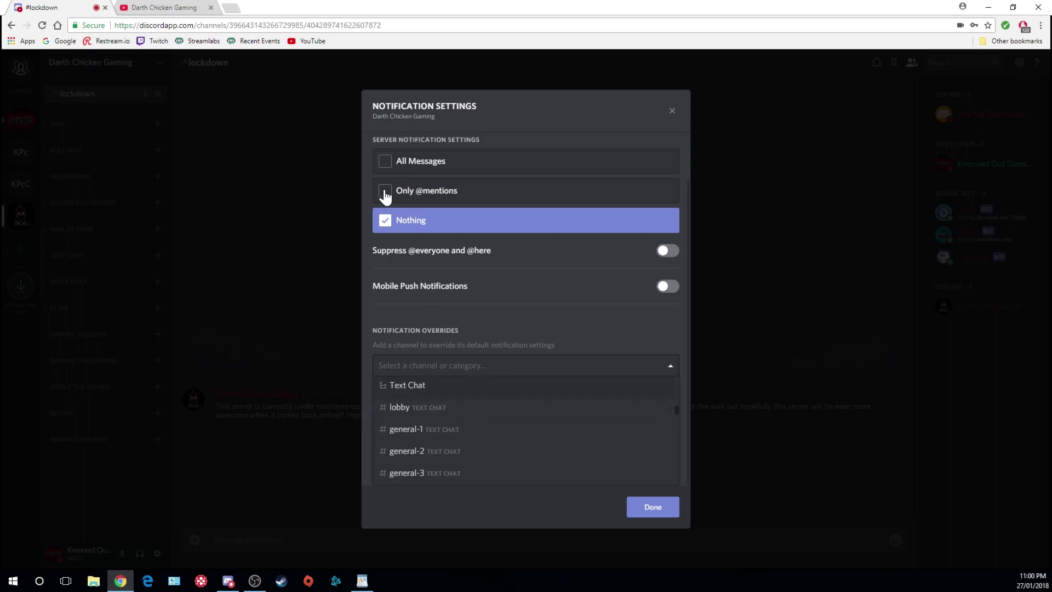
pyautogui.scroll(1, 386, 195)
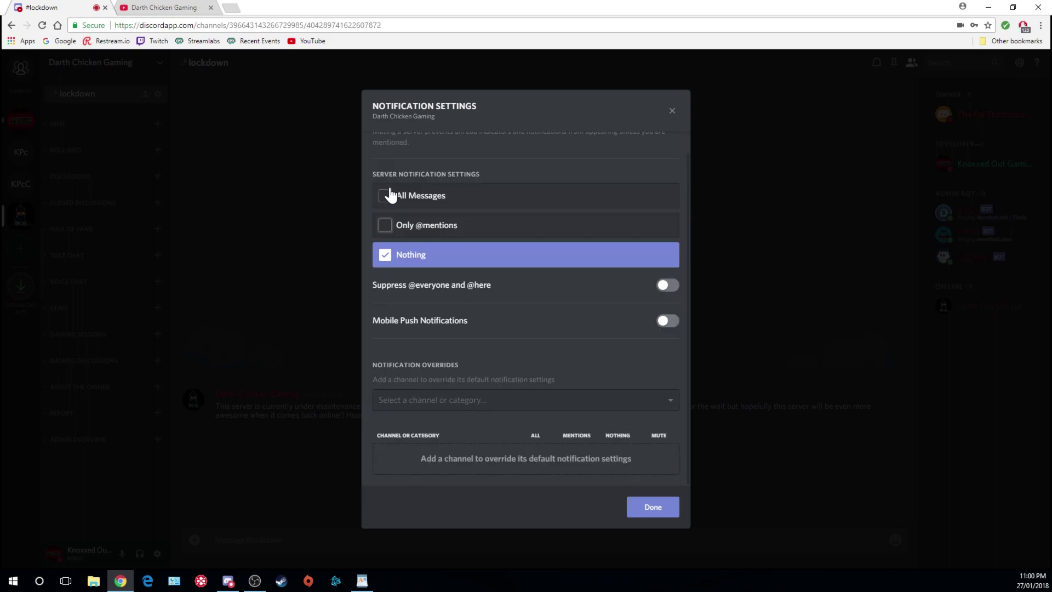
pyautogui.click(386, 225)
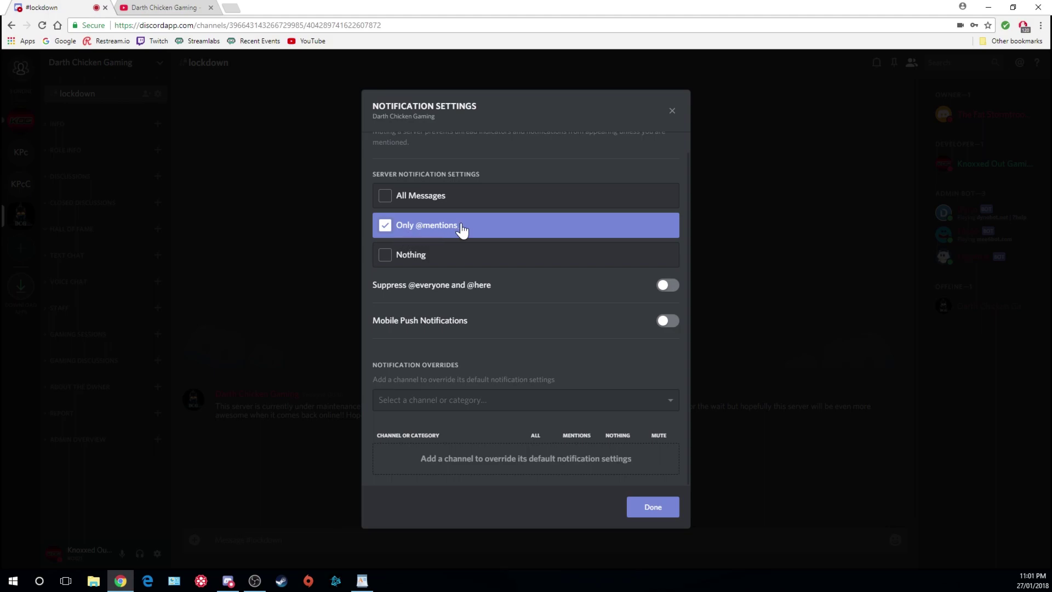
pyautogui.click(495, 398)
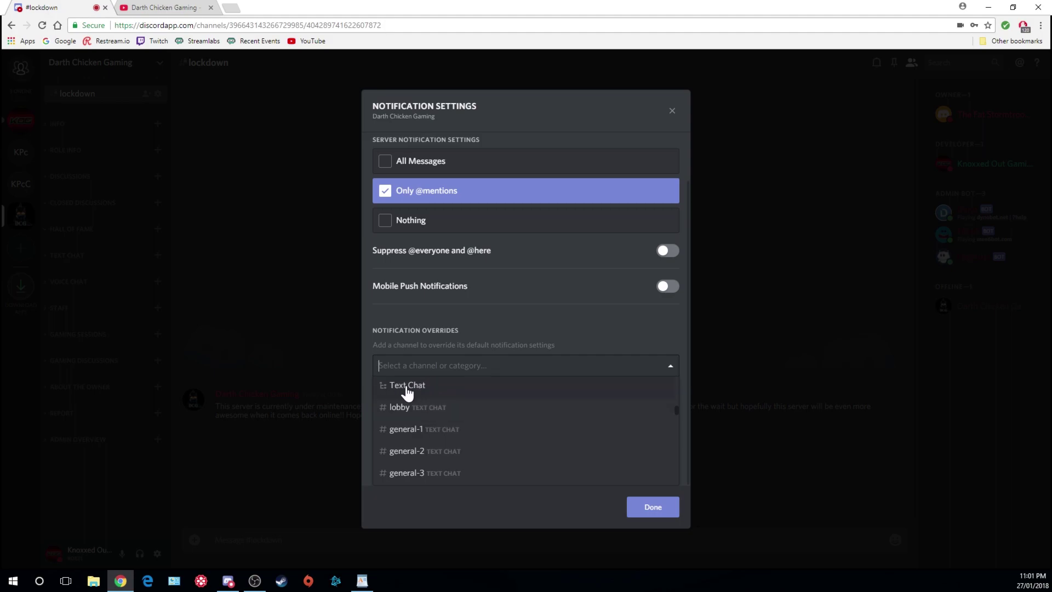
pyautogui.scroll(-5, 430, 426)
pyautogui.scroll(-2, 433, 422)
pyautogui.scroll(5, 435, 421)
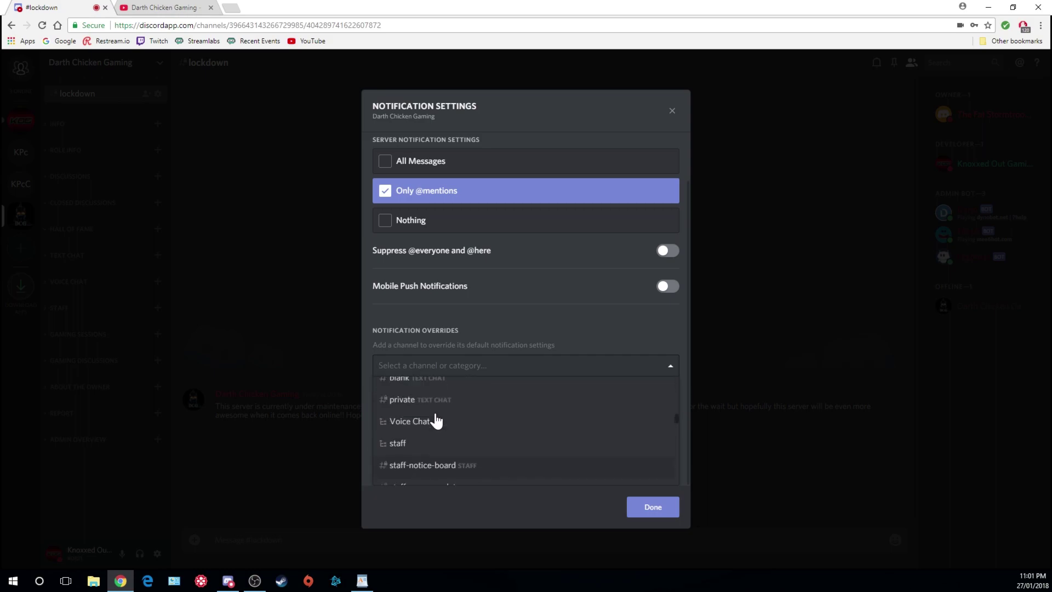
# Scroll through the full override channel list to find the category to override
pyautogui.scroll(-4, 436, 421)
pyautogui.scroll(-1, 436, 419)
pyautogui.scroll(-2, 435, 419)
pyautogui.scroll(-3, 428, 414)
pyautogui.scroll(-10, 430, 415)
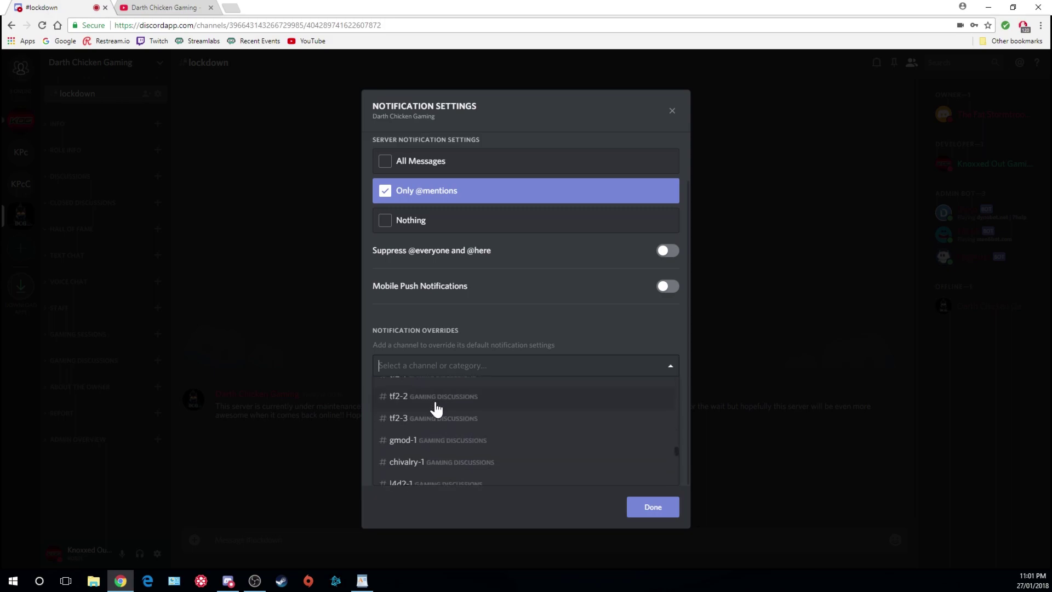
pyautogui.scroll(-3, 441, 407)
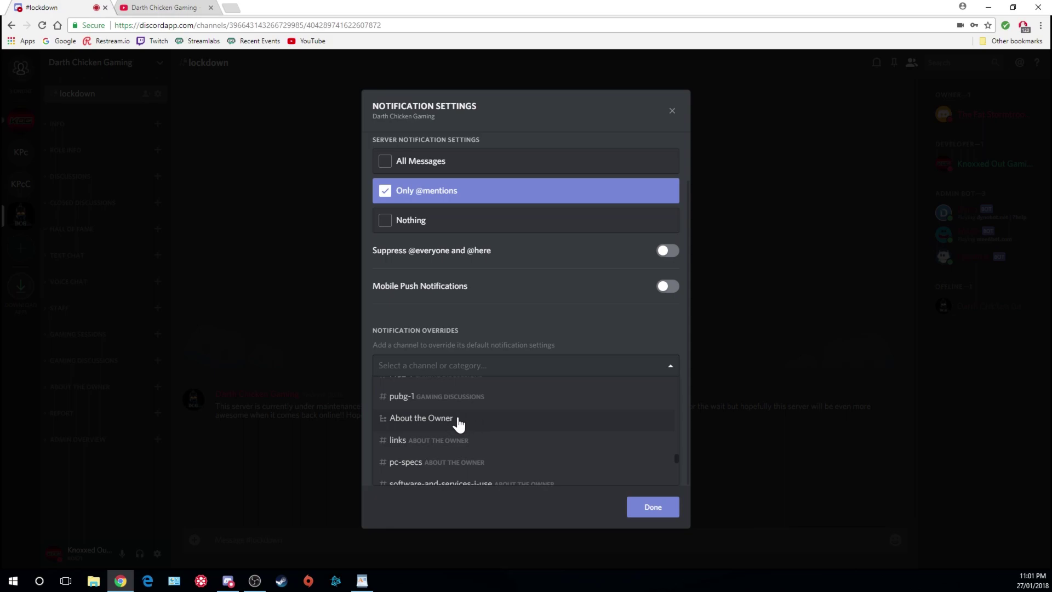
pyautogui.scroll(-1, 446, 425)
pyautogui.scroll(1, 432, 410)
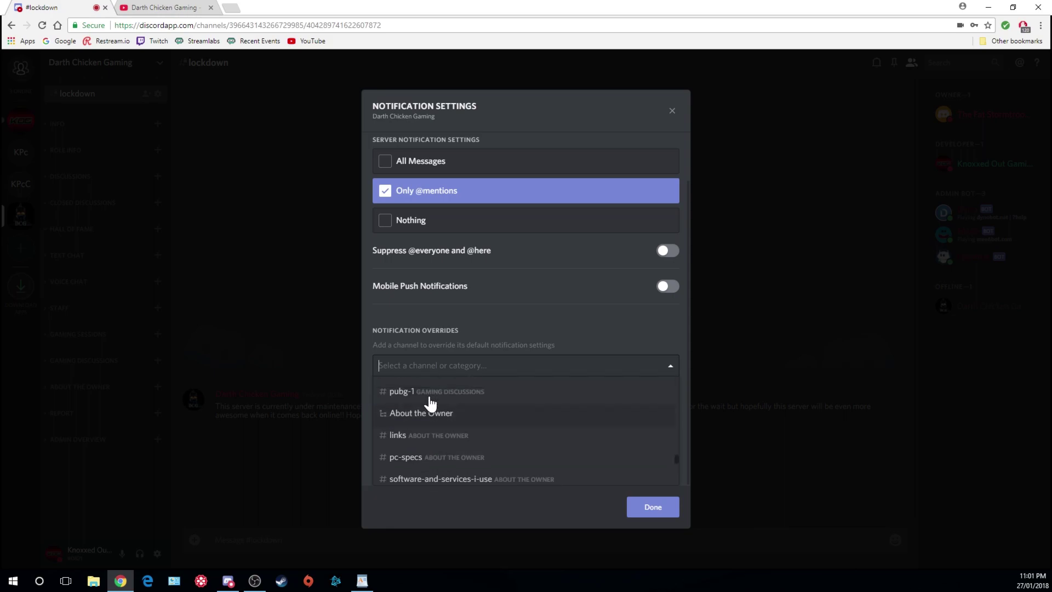
pyautogui.scroll(-2, 434, 442)
pyautogui.scroll(-2, 437, 444)
pyautogui.scroll(-6, 437, 444)
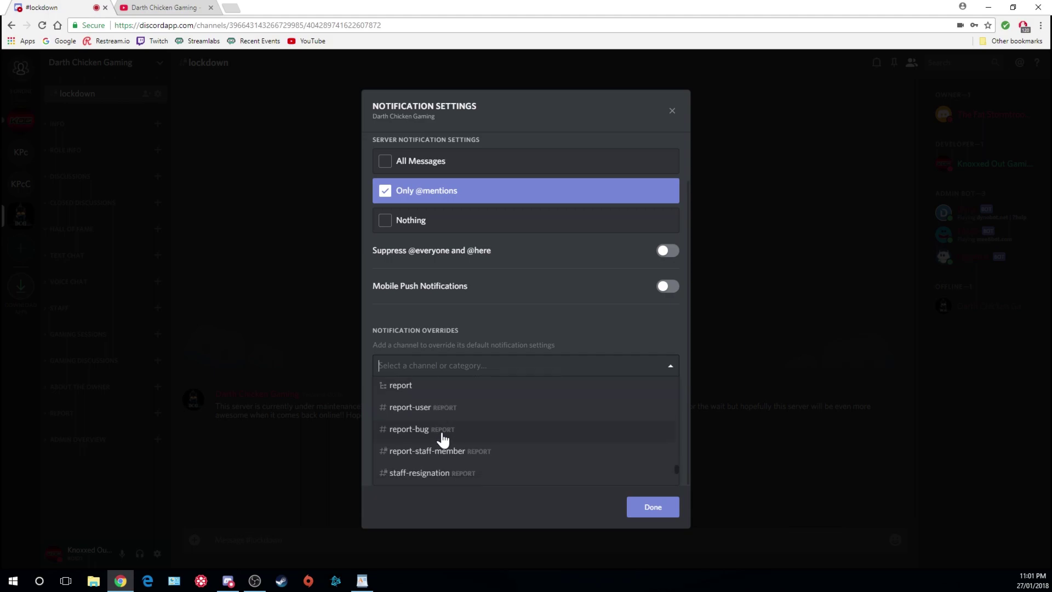
pyautogui.scroll(-2, 447, 437)
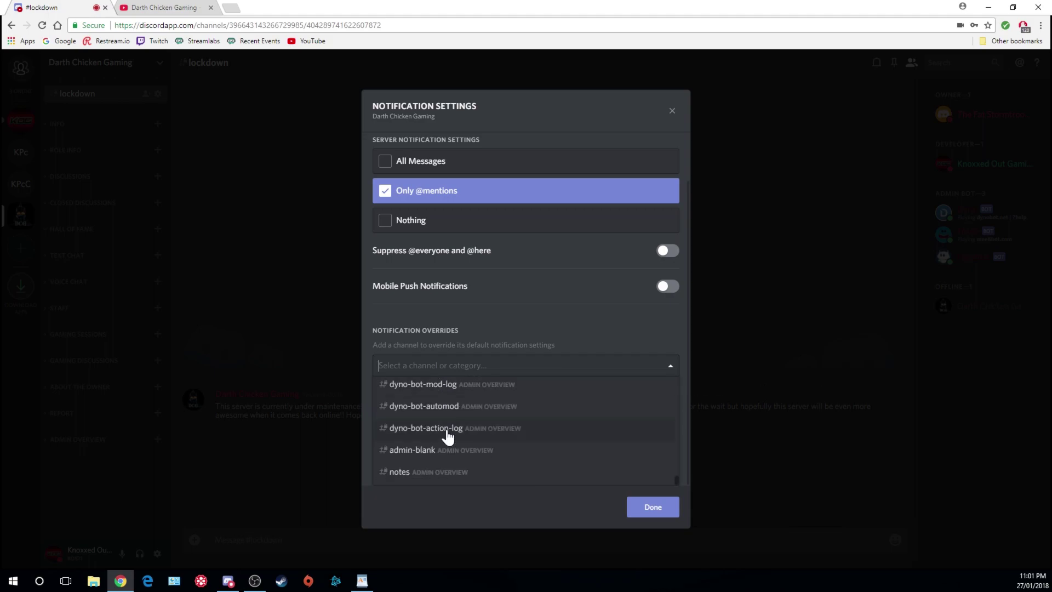
pyautogui.scroll(15, 448, 436)
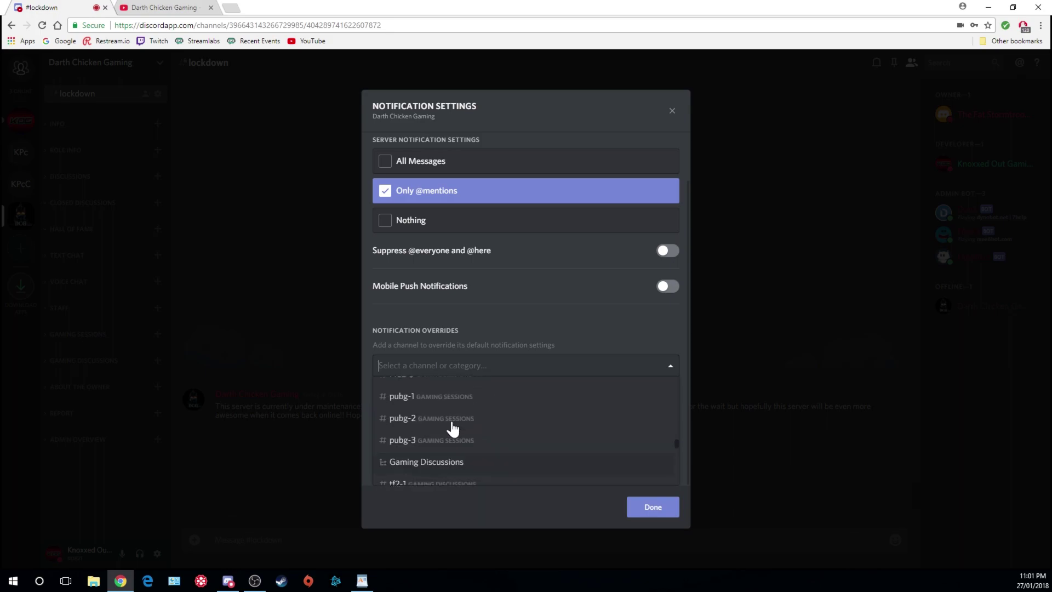
pyautogui.scroll(5, 456, 423)
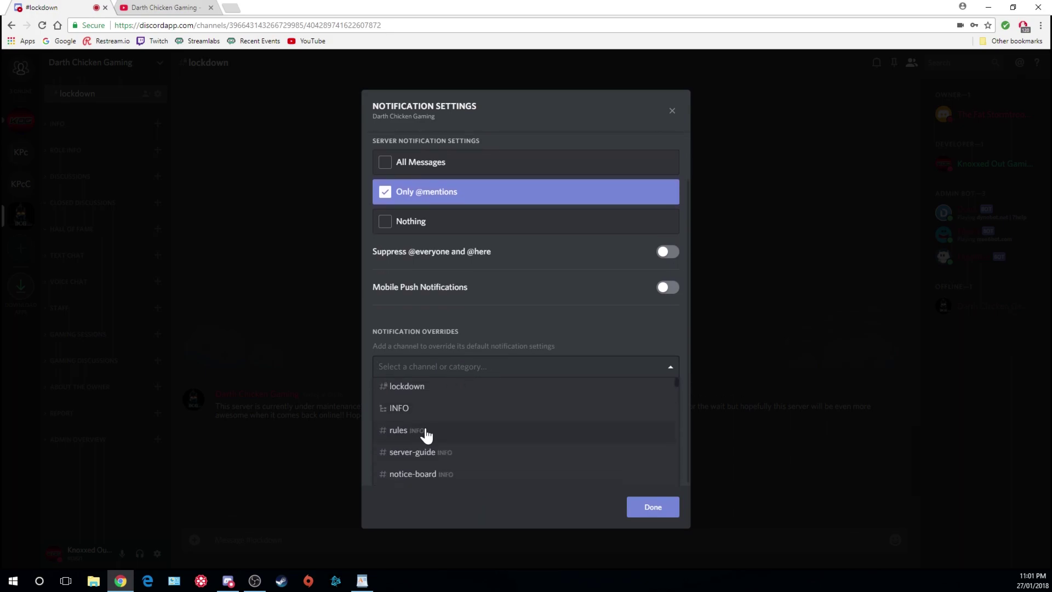
pyautogui.scroll(-1, 426, 435)
pyautogui.scroll(1, 428, 434)
pyautogui.scroll(-1, 428, 434)
pyautogui.scroll(-1, 429, 433)
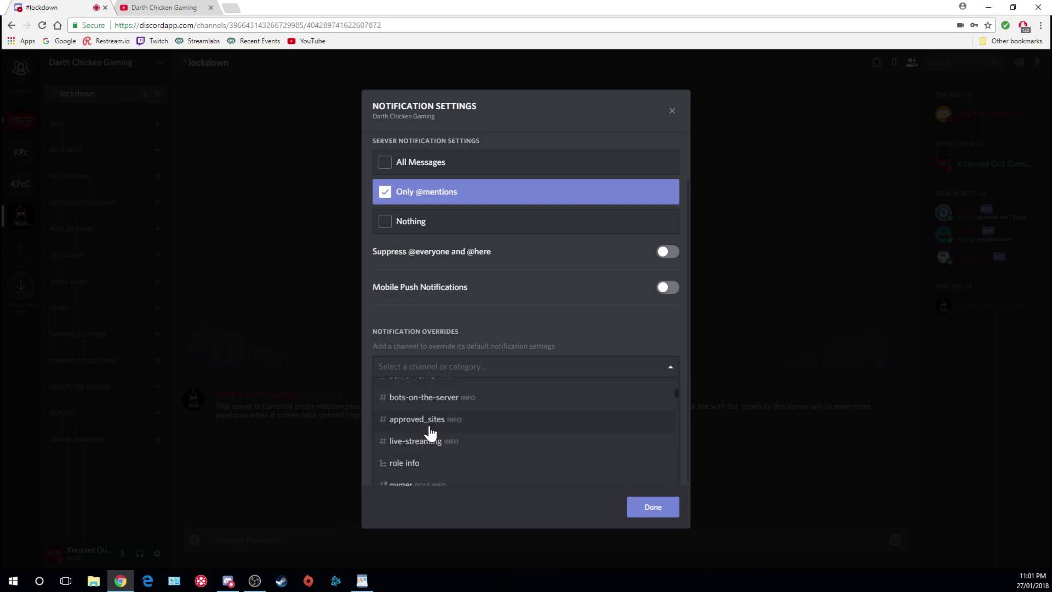
pyautogui.scroll(4, 461, 444)
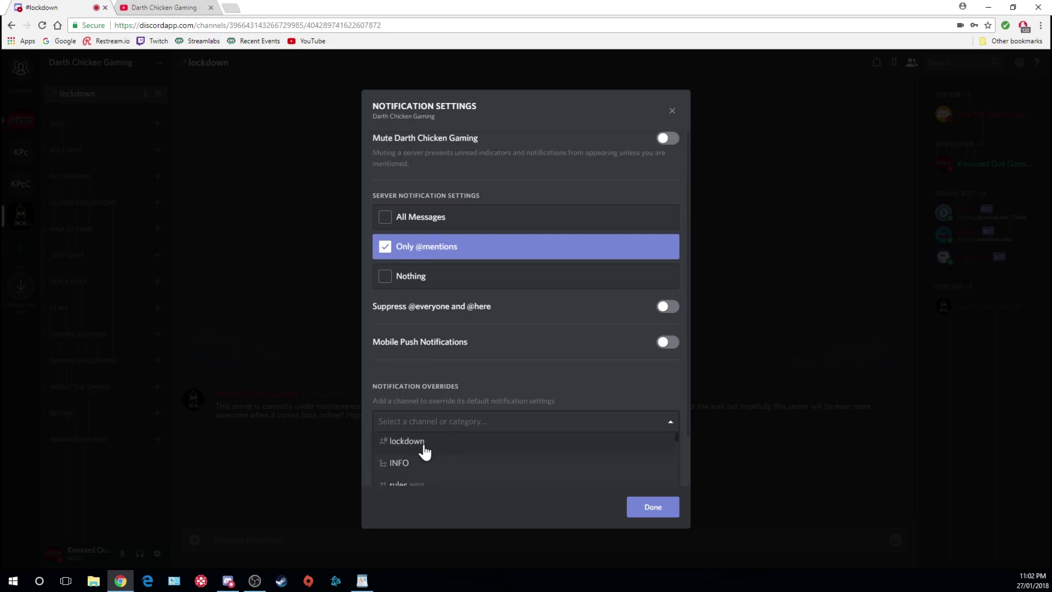
# Add an INFO category override and try its levels, ending on All messages
pyautogui.click(403, 463)
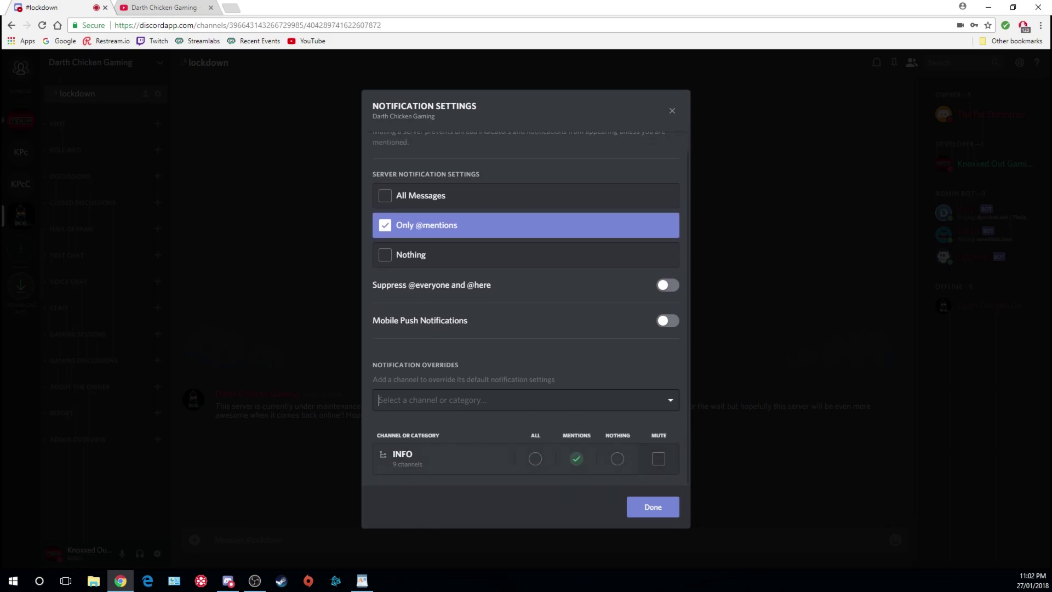
pyautogui.click(618, 460)
pyautogui.click(575, 460)
pyautogui.click(658, 460)
pyautogui.click(658, 460)
pyautogui.click(618, 460)
pyautogui.click(536, 459)
pyautogui.click(575, 460)
pyautogui.click(535, 460)
# Look through the override channel list twice, closing it without picking anything
pyautogui.click(566, 399)
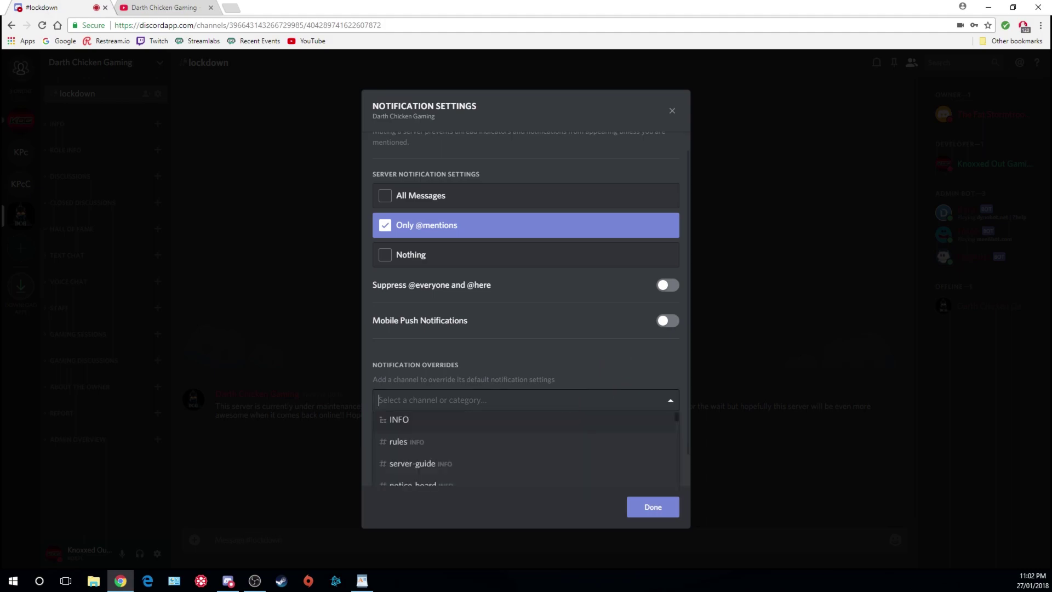
pyautogui.scroll(-3, 528, 439)
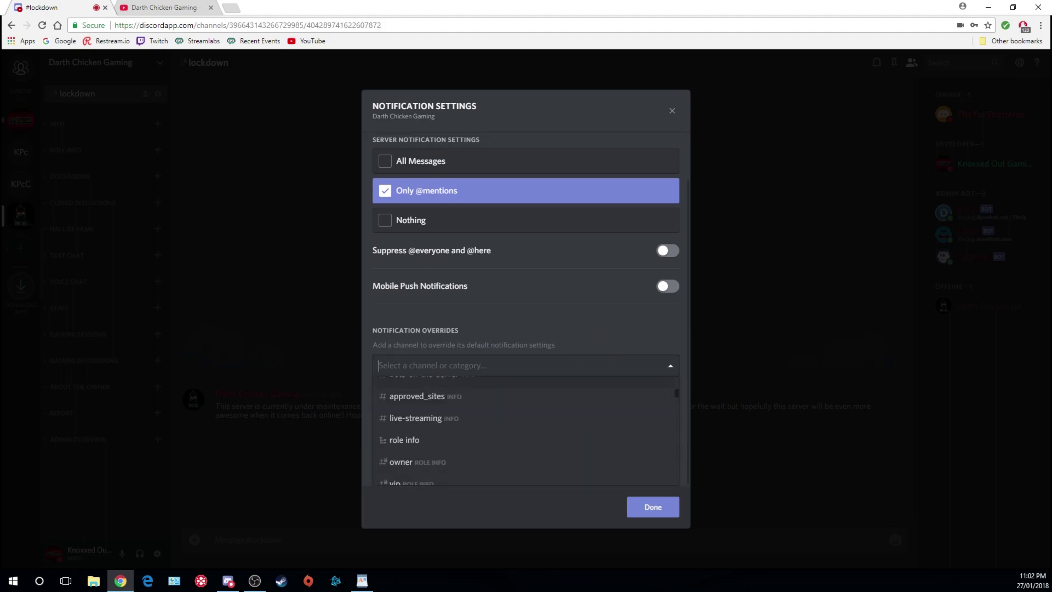
pyautogui.click(668, 370)
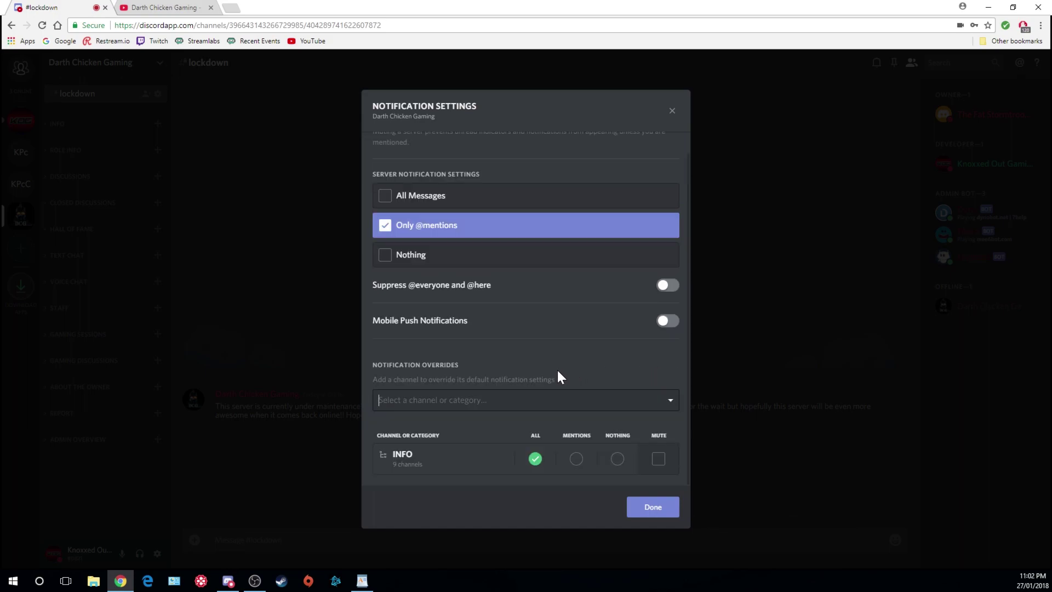
pyautogui.click(668, 404)
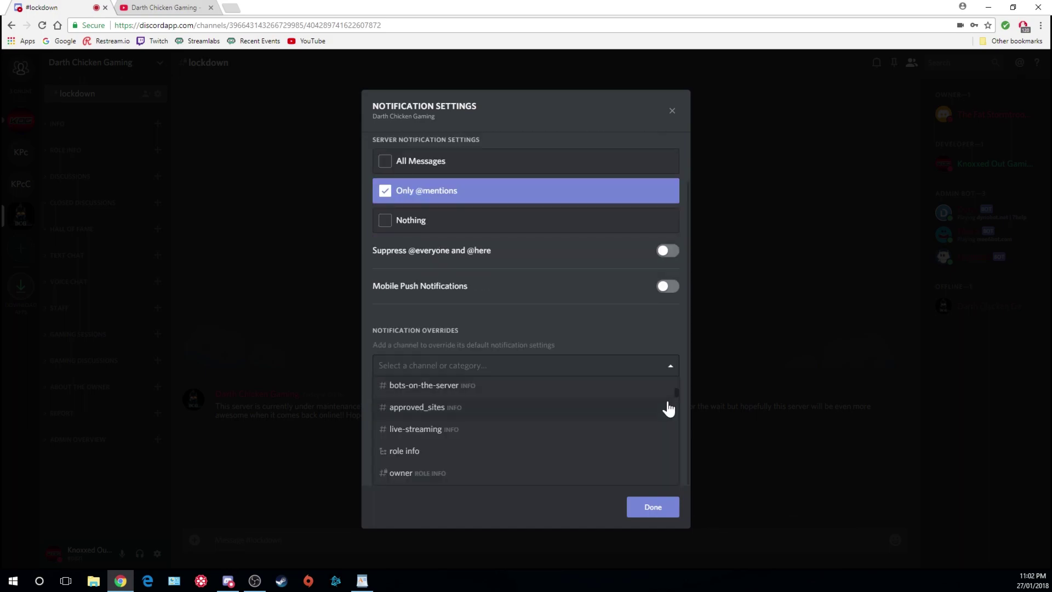
pyautogui.scroll(-3, 490, 419)
pyautogui.scroll(-5, 493, 418)
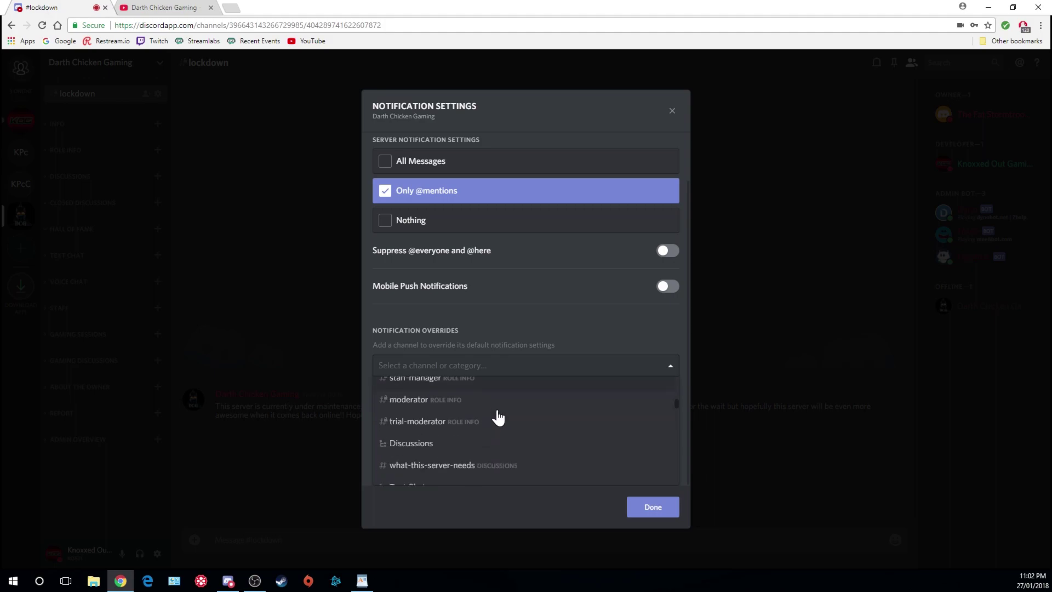
pyautogui.scroll(5, 500, 418)
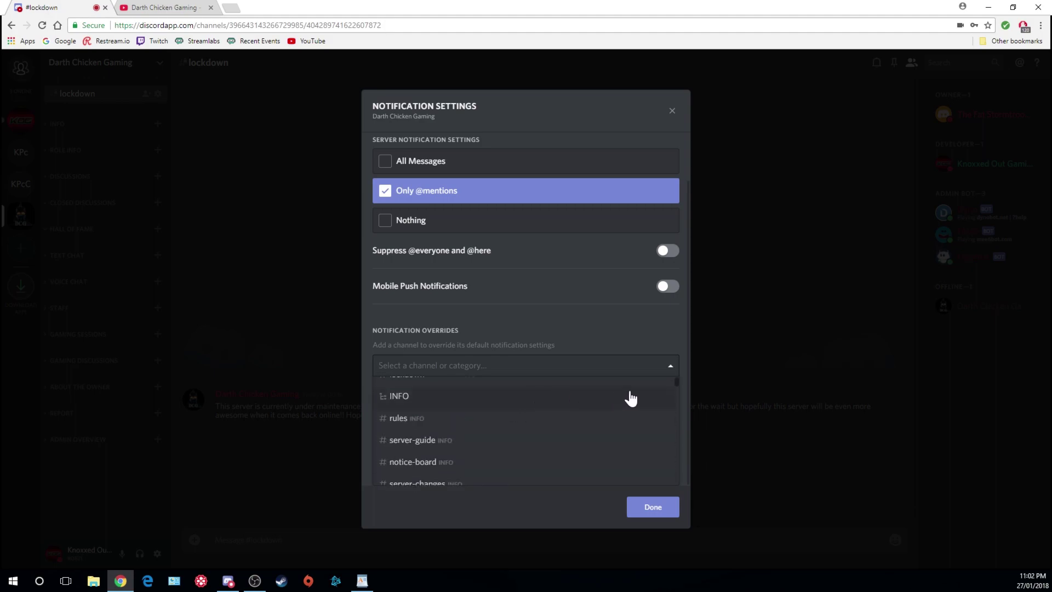
pyautogui.click(672, 370)
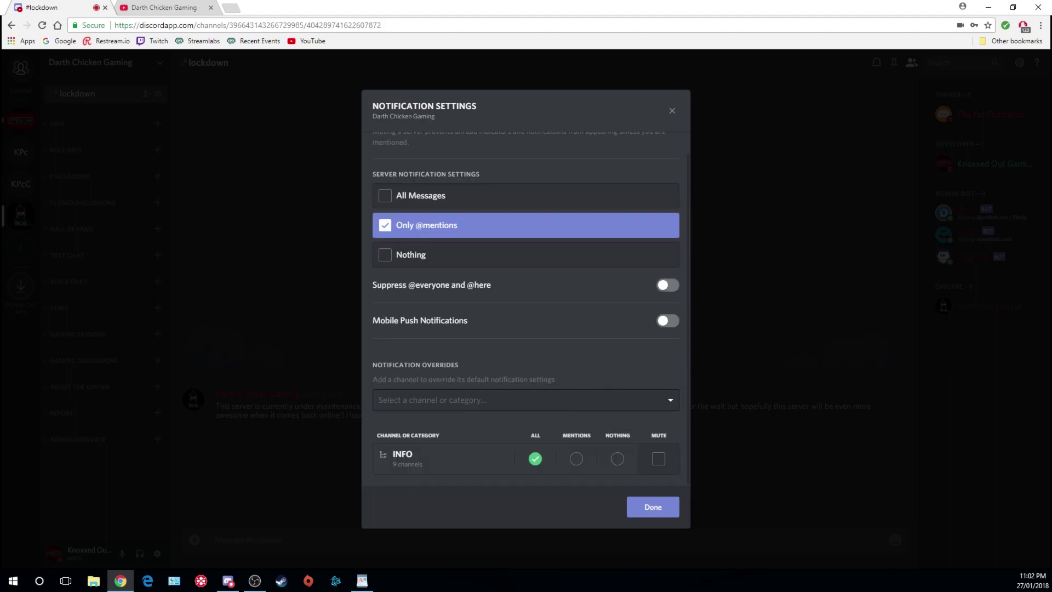
# Delete the INFO category override and reopen the channel selector
pyautogui.click(678, 447)
pyautogui.click(596, 400)
pyautogui.scroll(-2, 442, 416)
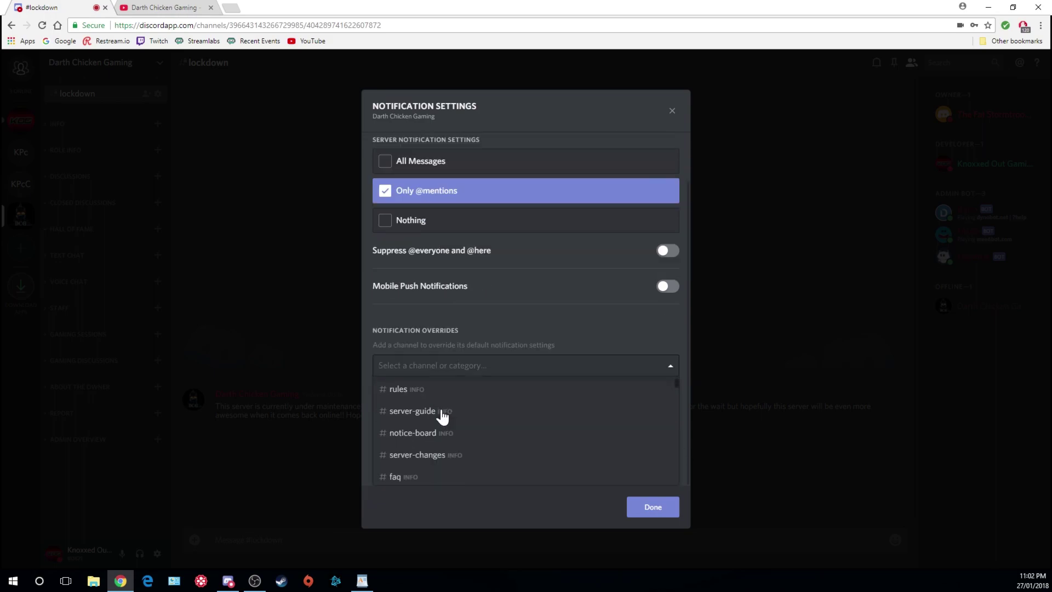
pyautogui.scroll(2, 443, 416)
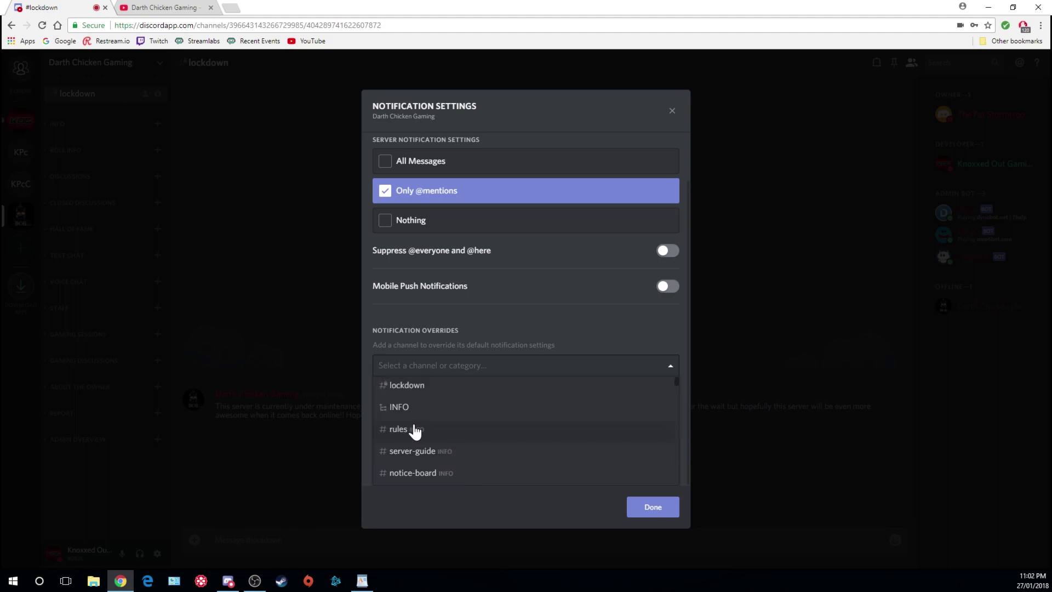
pyautogui.click(414, 428)
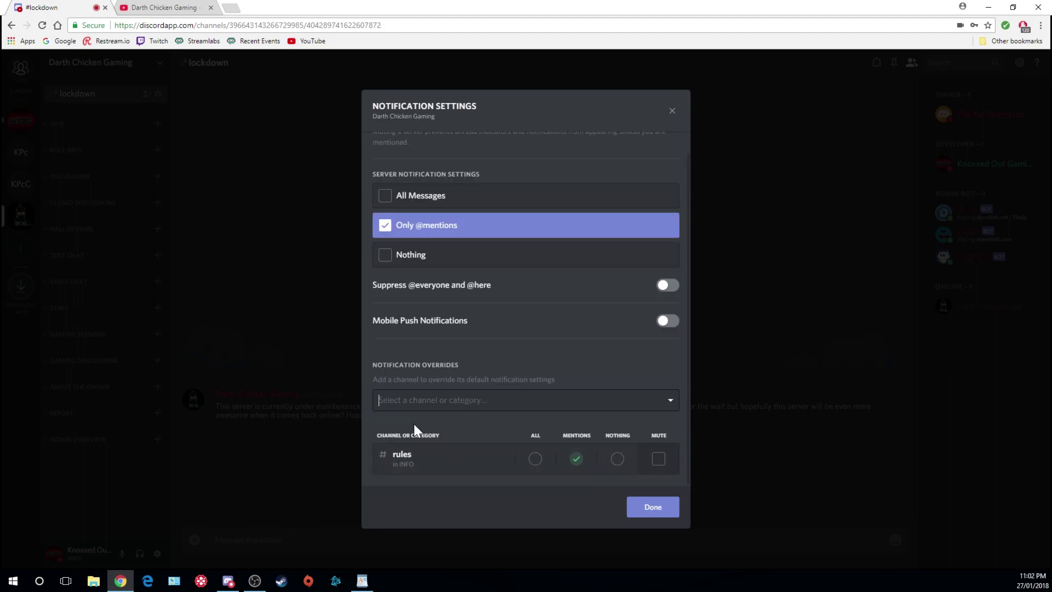
pyautogui.click(545, 459)
pyautogui.click(679, 444)
pyautogui.click(538, 397)
pyautogui.scroll(-2, 526, 409)
pyautogui.scroll(-1, 528, 410)
pyautogui.scroll(-2, 527, 409)
pyautogui.scroll(-2, 524, 403)
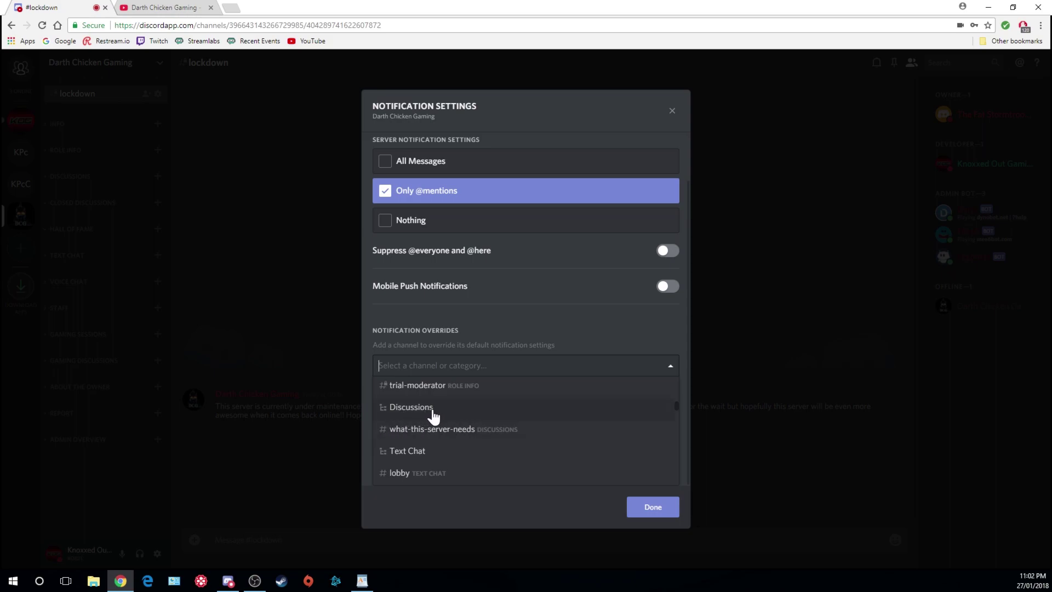
pyautogui.scroll(-2, 455, 437)
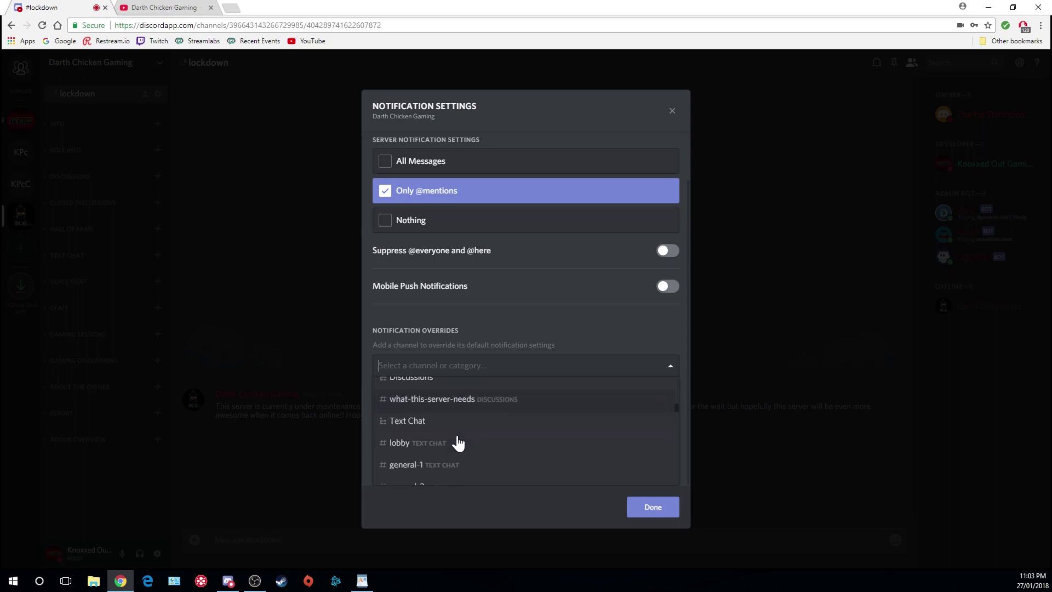
pyautogui.scroll(2, 455, 437)
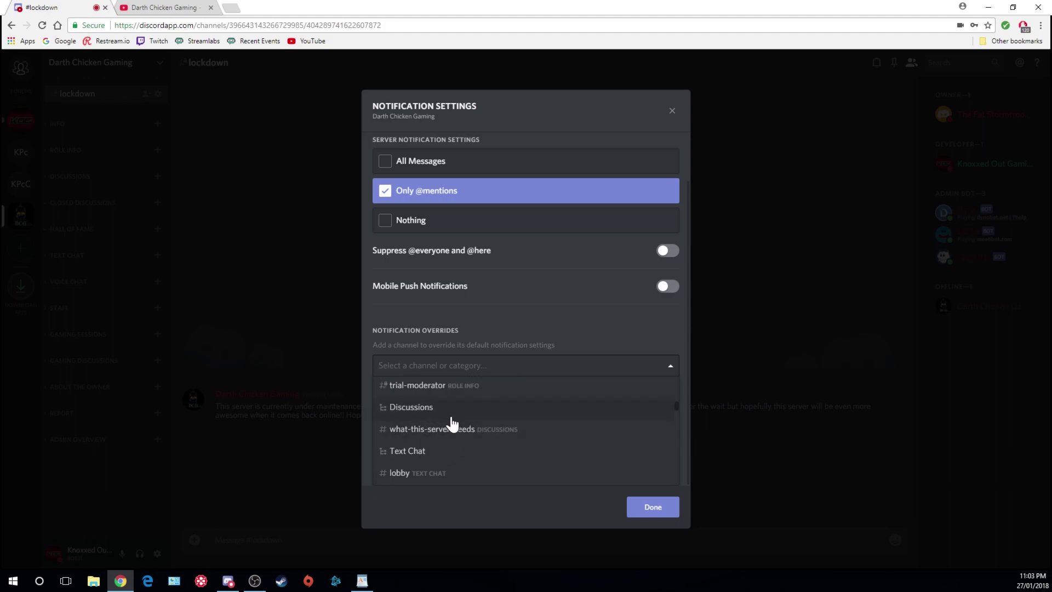
pyautogui.scroll(-5, 455, 437)
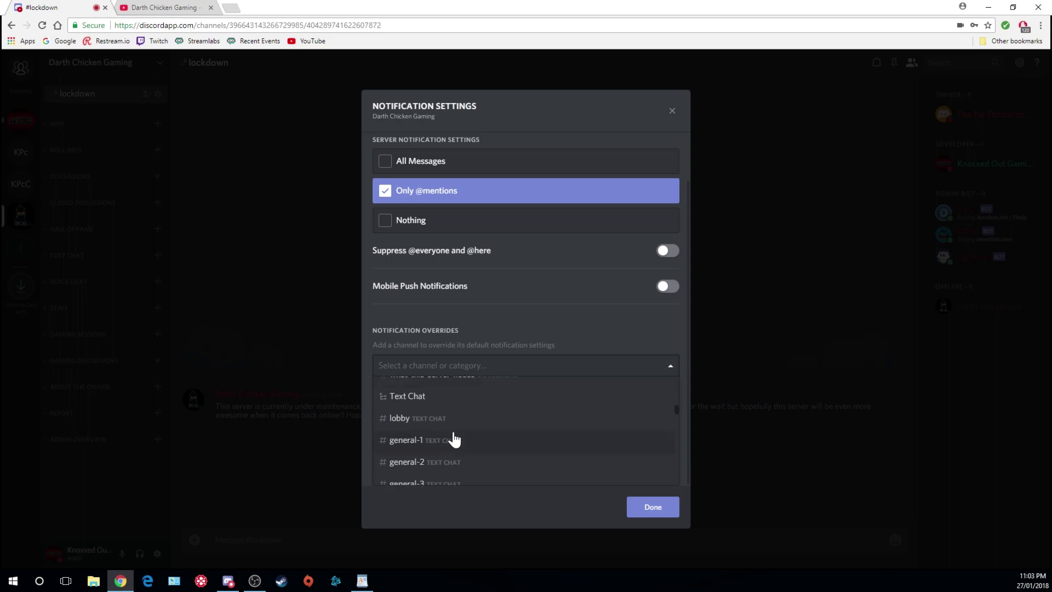
pyautogui.scroll(2, 447, 425)
pyautogui.scroll(-4, 439, 416)
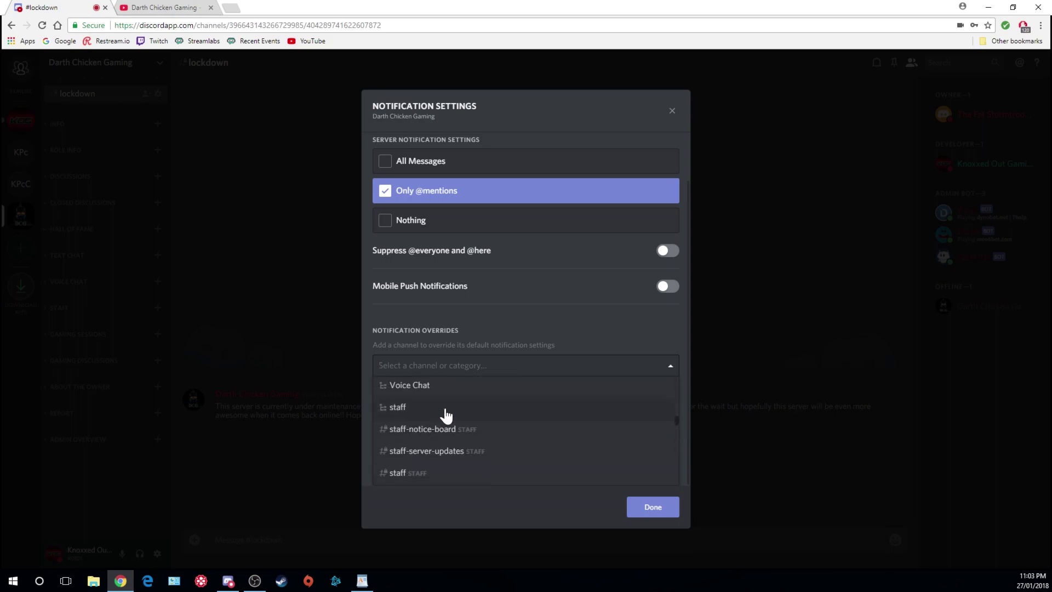
pyautogui.scroll(-5, 446, 417)
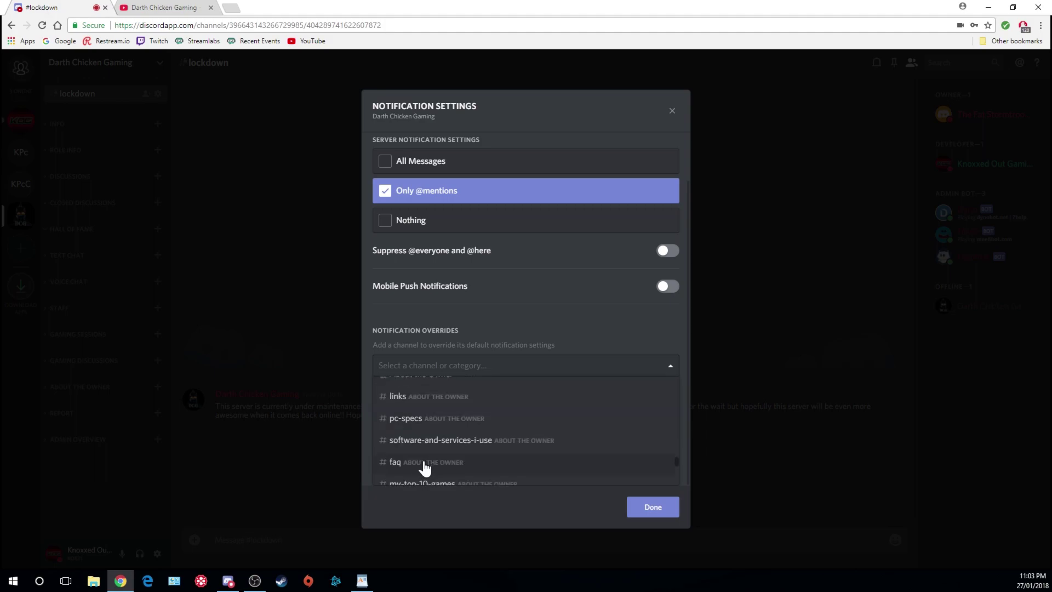
pyautogui.scroll(-4, 433, 461)
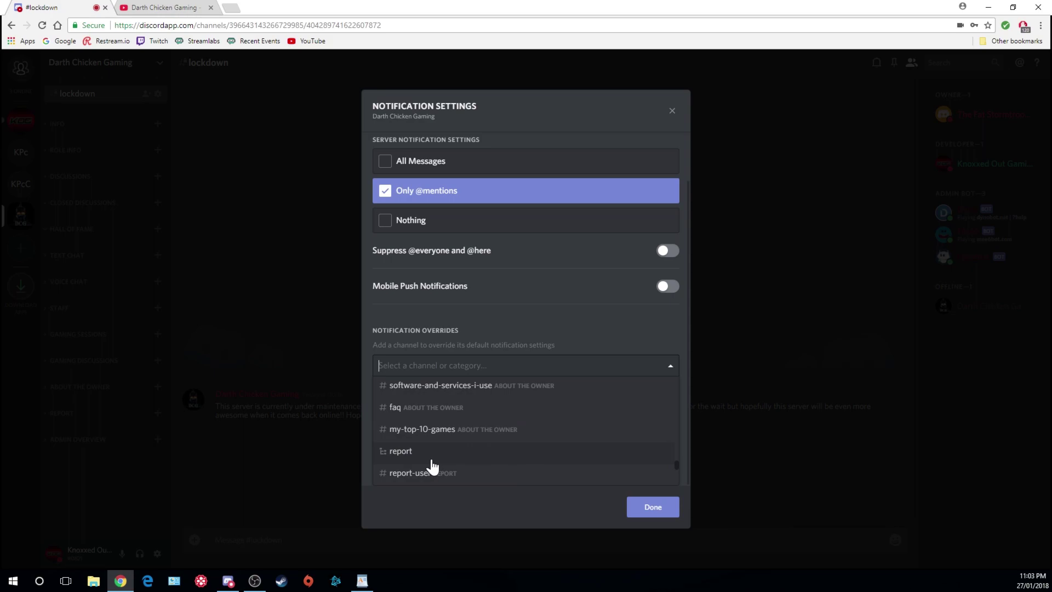
pyautogui.scroll(6, 452, 450)
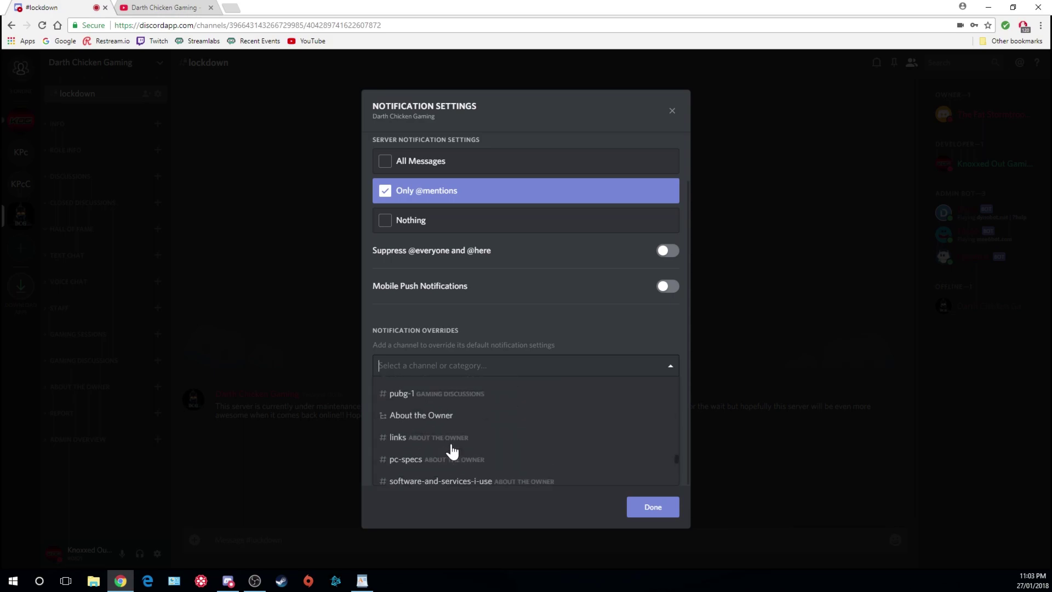
pyautogui.scroll(-2, 452, 450)
pyautogui.scroll(2, 452, 450)
pyautogui.scroll(8, 452, 451)
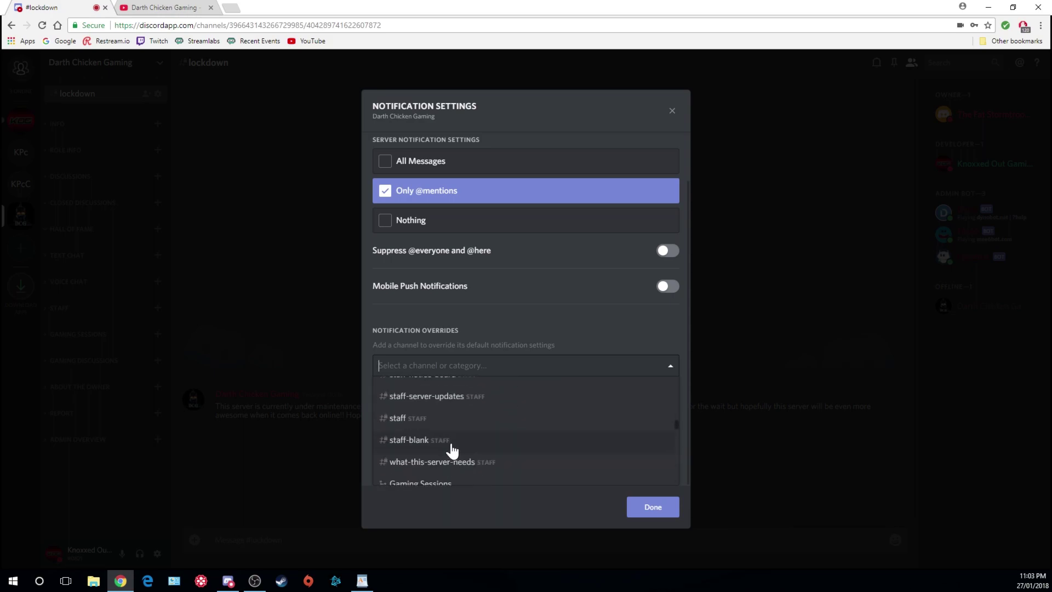
pyautogui.scroll(5, 451, 450)
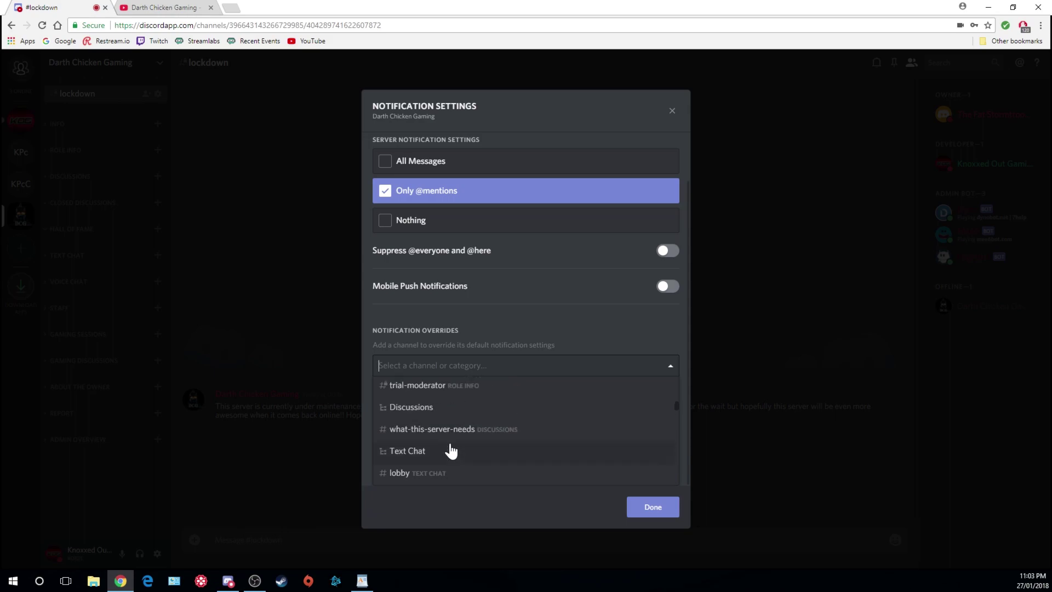
pyautogui.scroll(-2, 451, 449)
pyautogui.scroll(6, 451, 449)
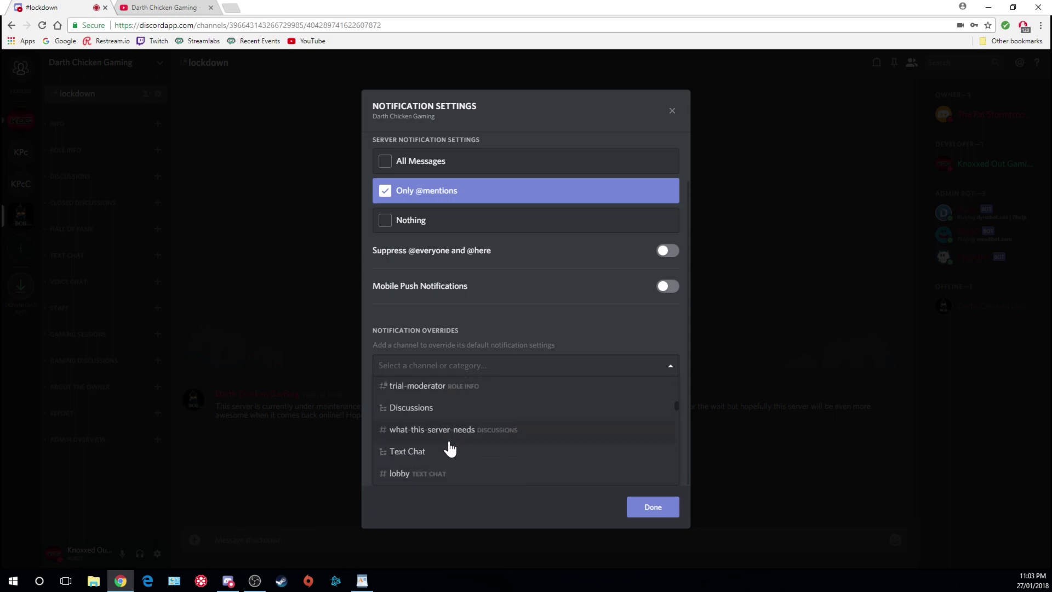
pyautogui.scroll(6, 451, 448)
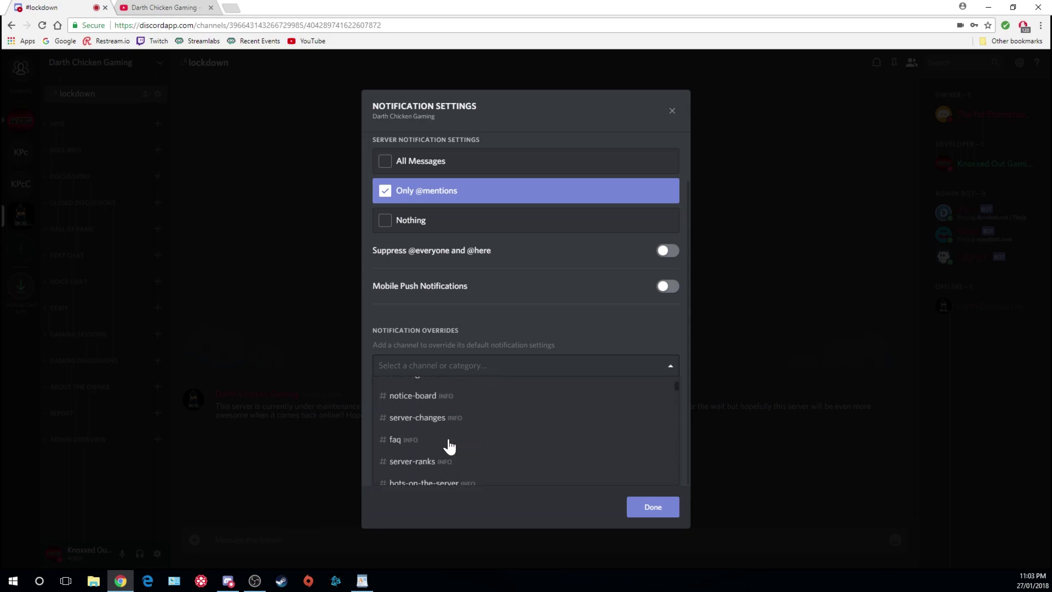
pyautogui.scroll(-10, 448, 446)
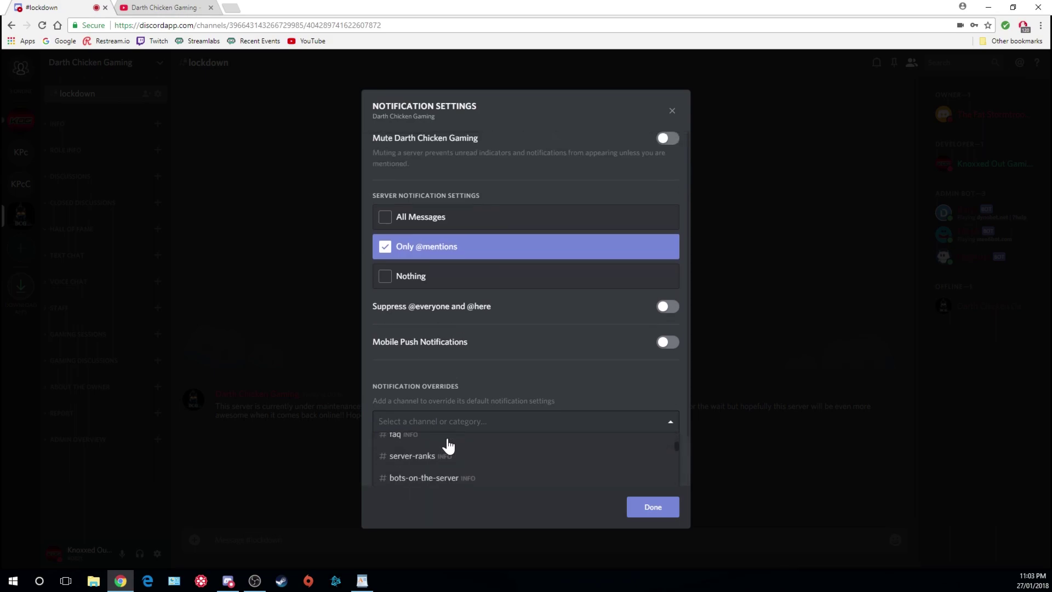
pyautogui.scroll(10, 450, 441)
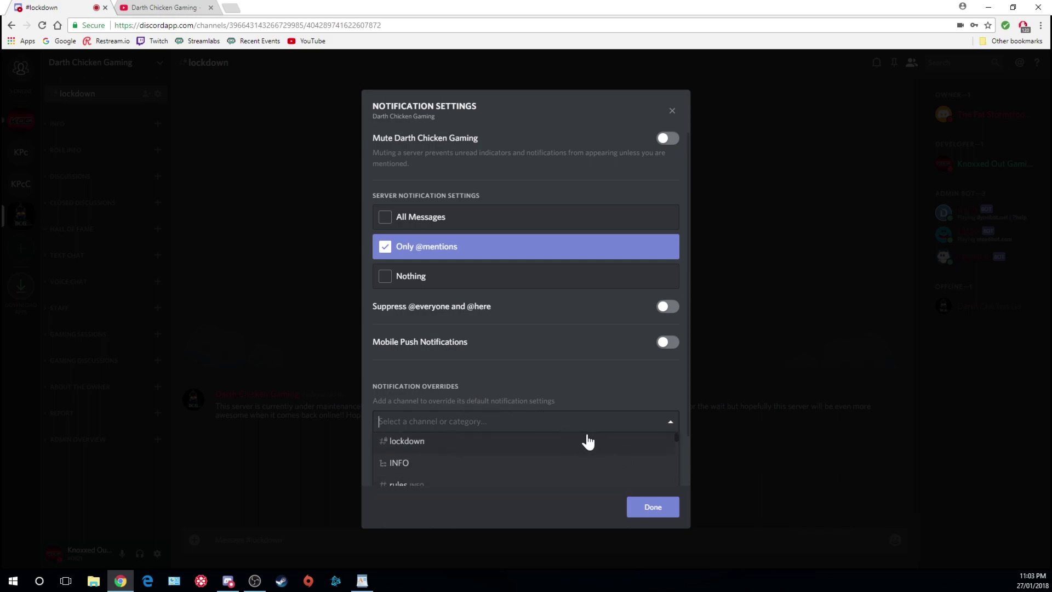
pyautogui.click(605, 378)
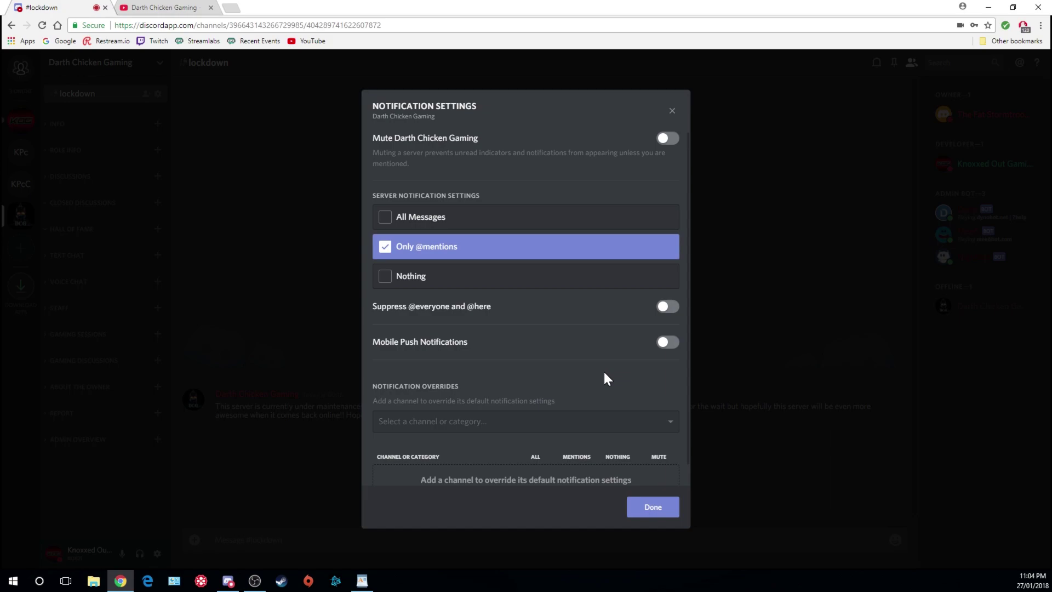
# Re-add the INFO category override set to All messages and close with Done
pyautogui.scroll(-1, 638, 365)
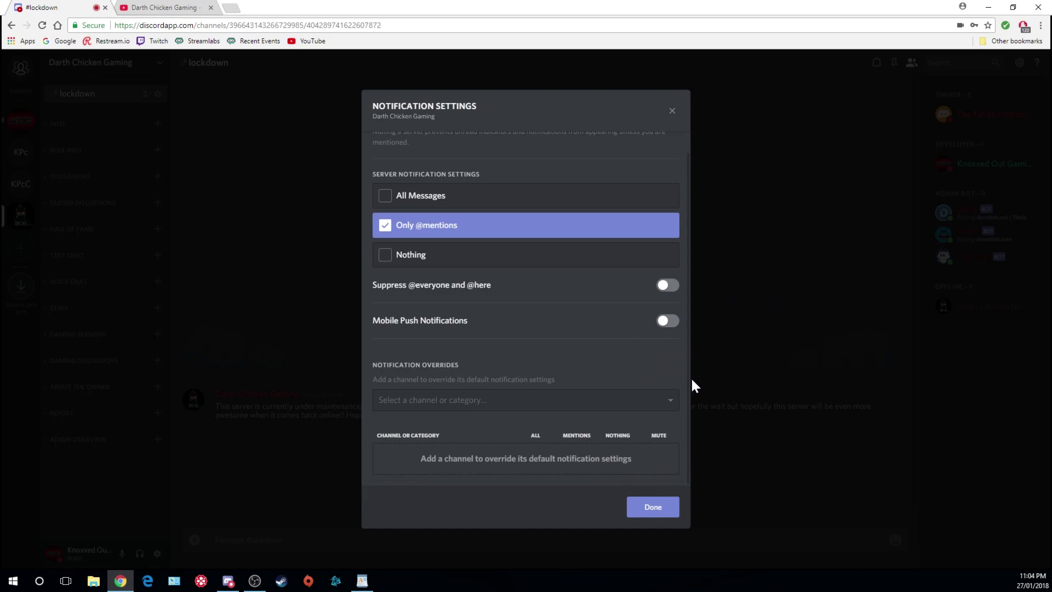
pyautogui.click(569, 402)
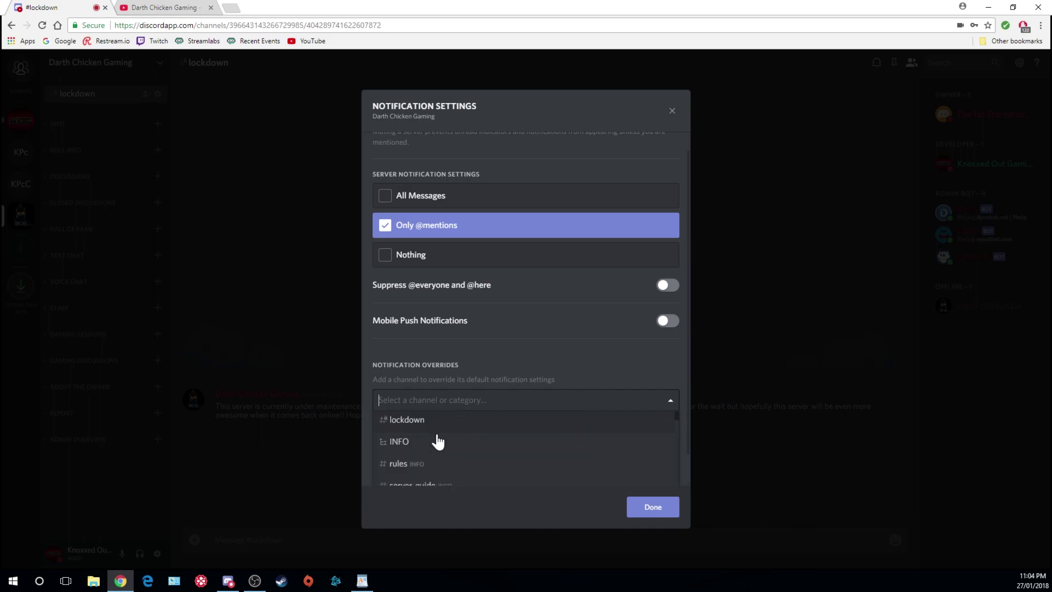
pyautogui.click(412, 454)
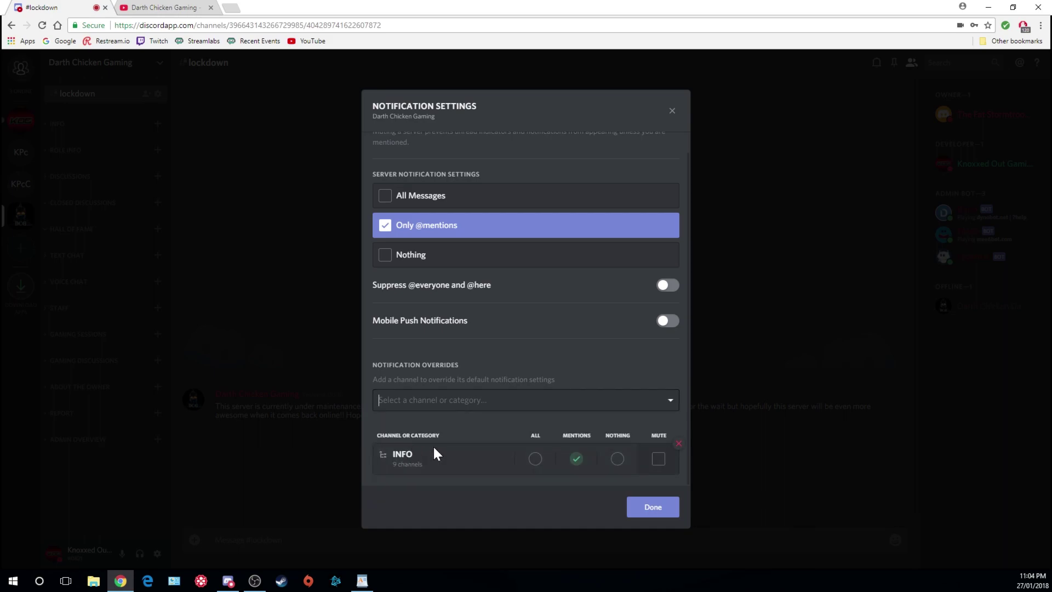
pyautogui.click(537, 462)
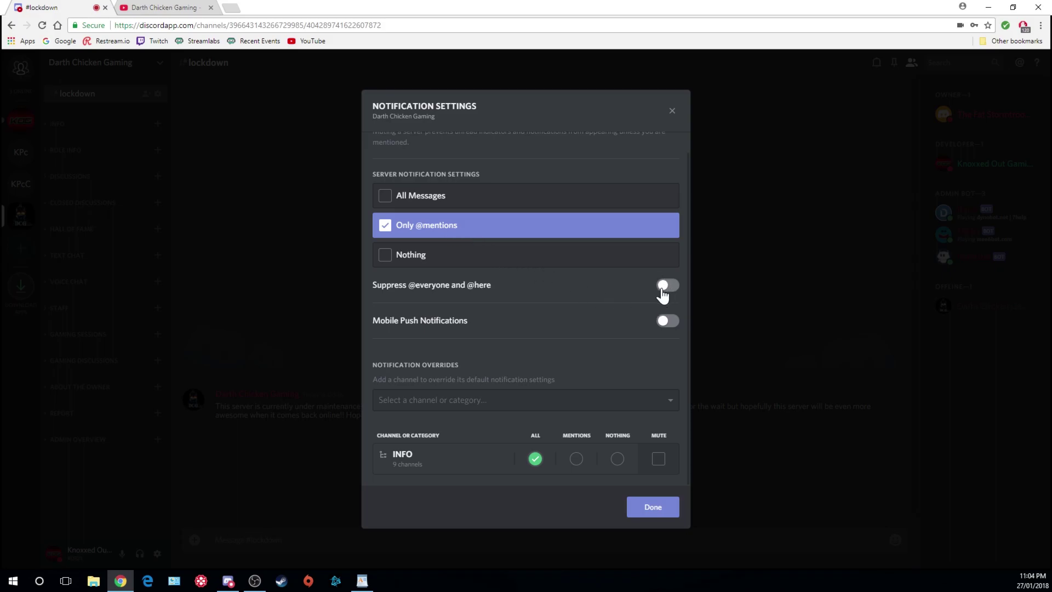
pyautogui.click(655, 513)
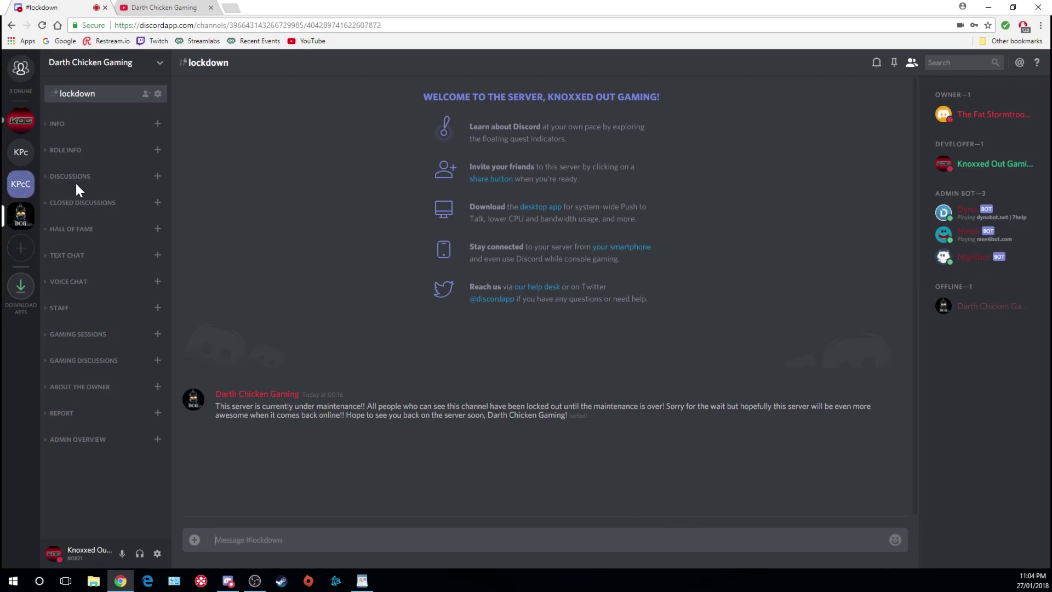
# Leave 'Allow direct messages from server members' off in the server's Privacy Settings and click Done
pyautogui.rightClick(18, 224)
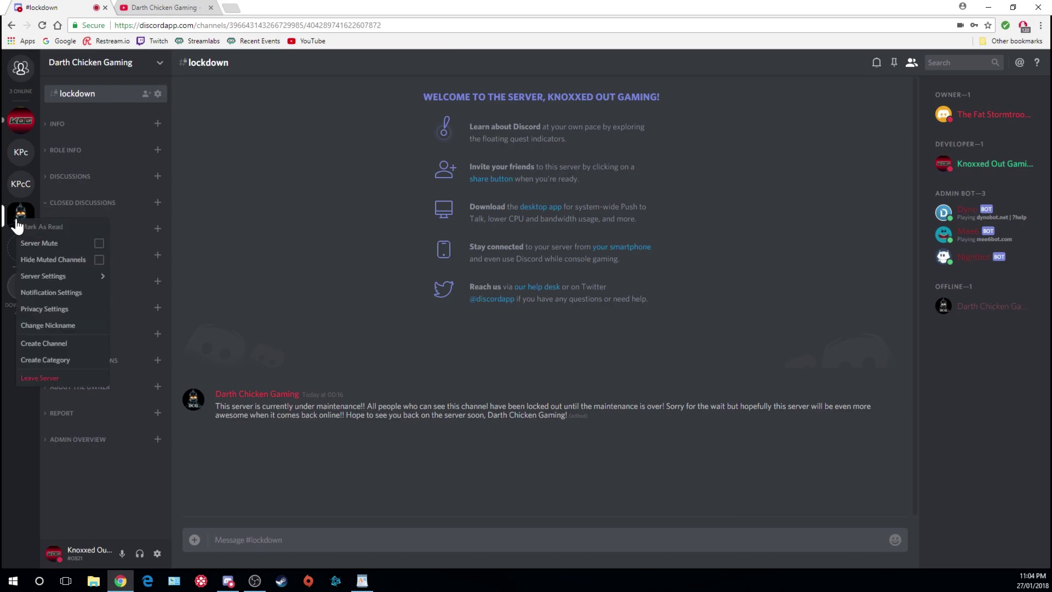
pyautogui.click(72, 308)
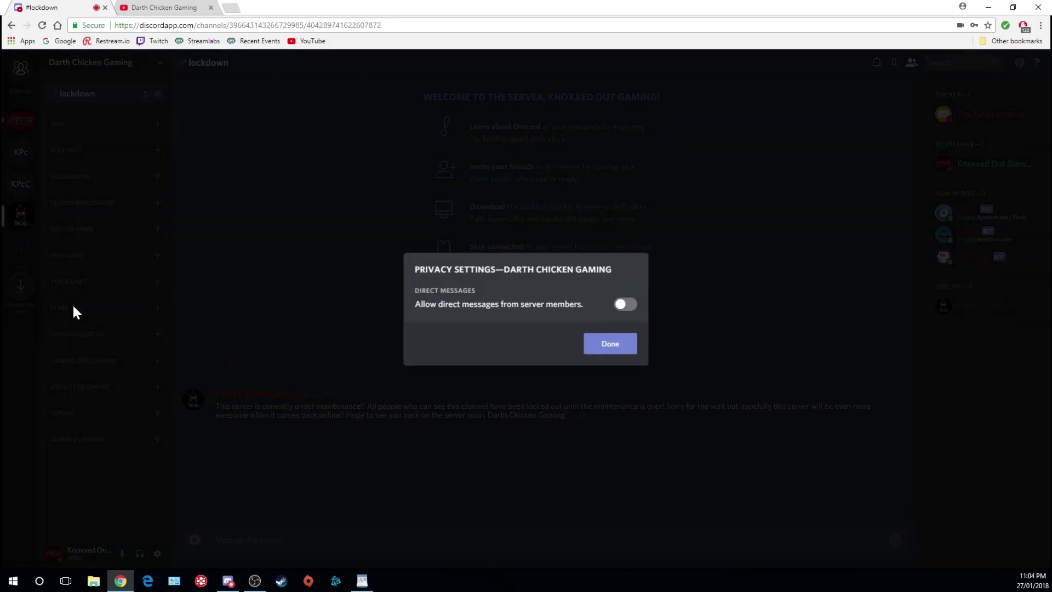
pyautogui.click(622, 306)
pyautogui.click(622, 306)
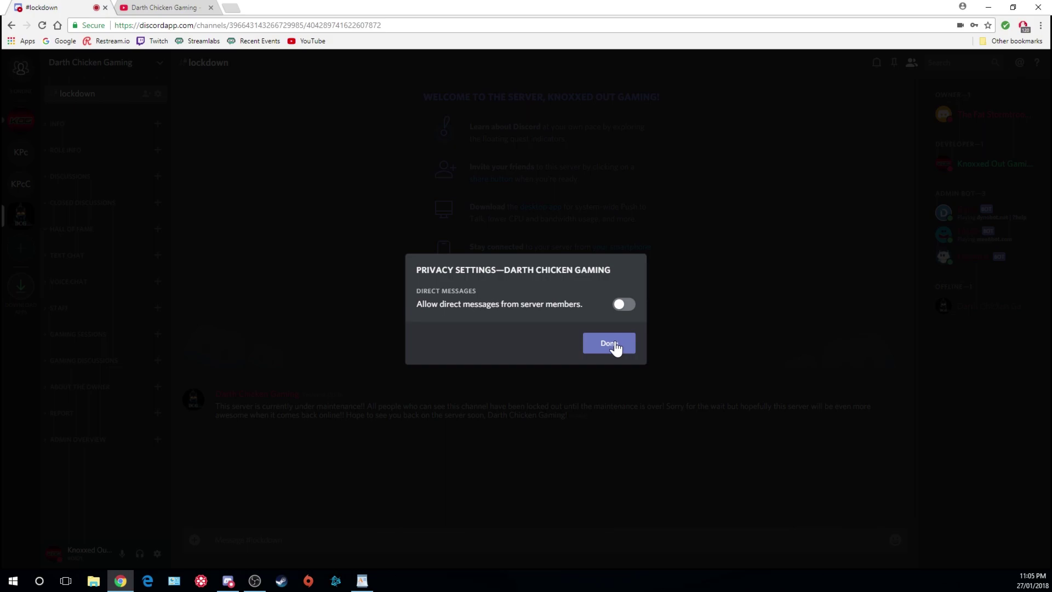
pyautogui.click(614, 345)
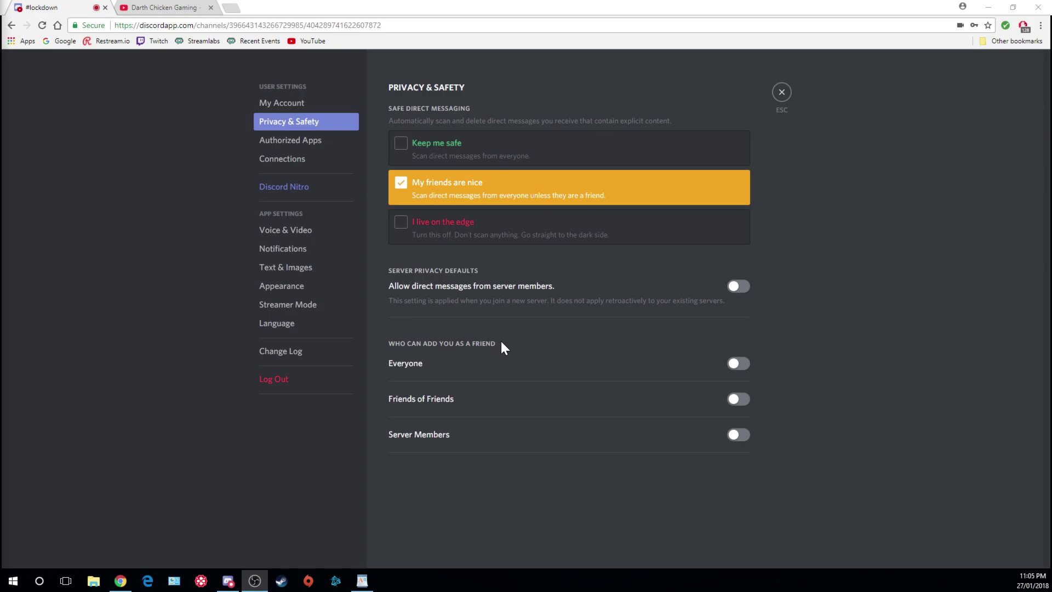
pyautogui.click(487, 343)
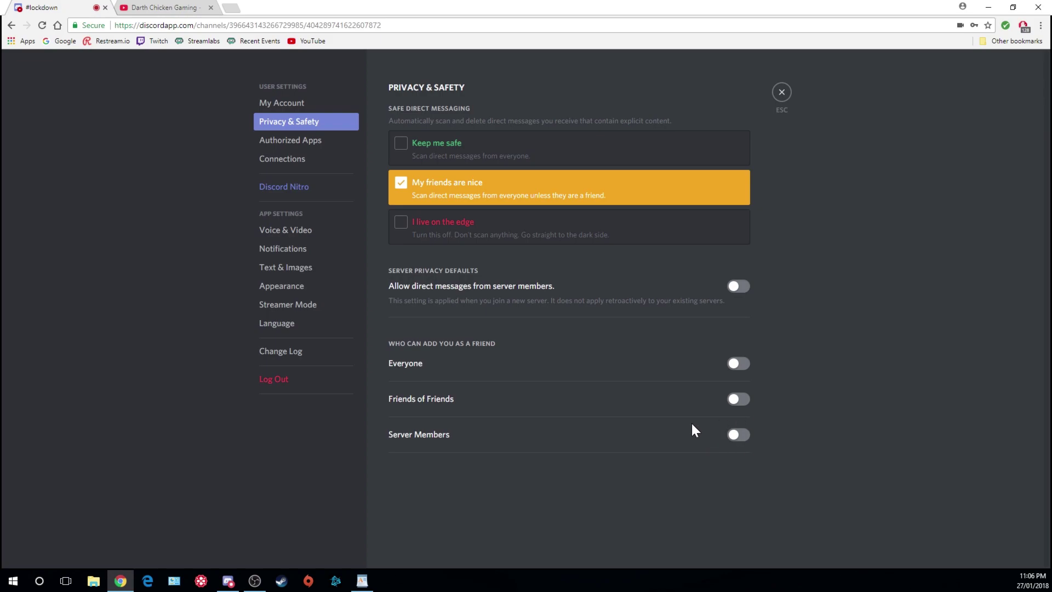
pyautogui.click(736, 435)
pyautogui.click(735, 436)
# Leave settings and scroll #approved_sites to find the stray messages
pyautogui.press('Escape')
pyautogui.scroll(4, 431, 258)
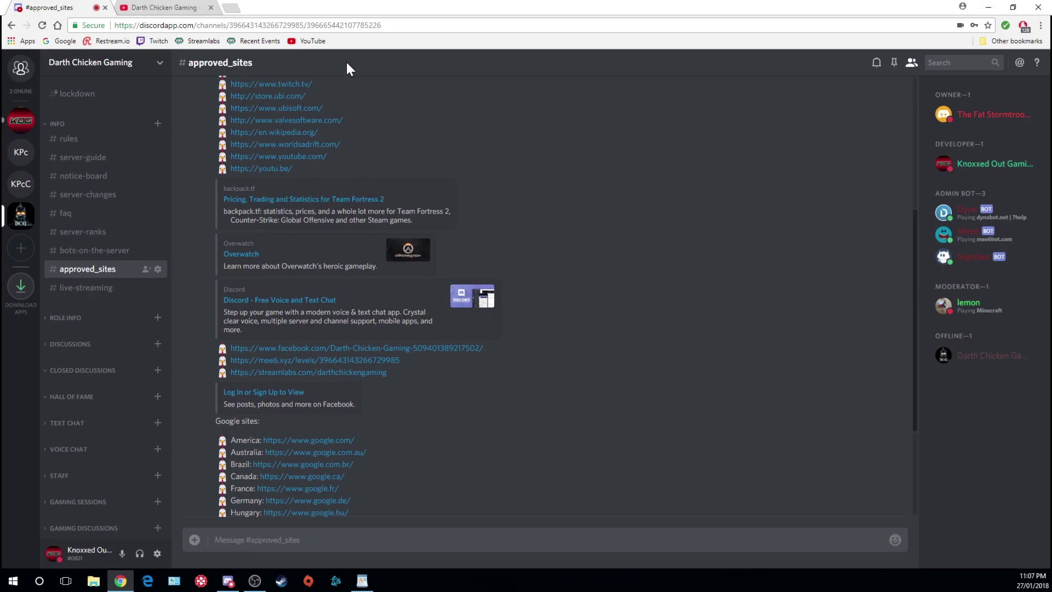
pyautogui.scroll(5, 386, 206)
pyautogui.scroll(-5, 381, 265)
pyautogui.scroll(-3, 383, 274)
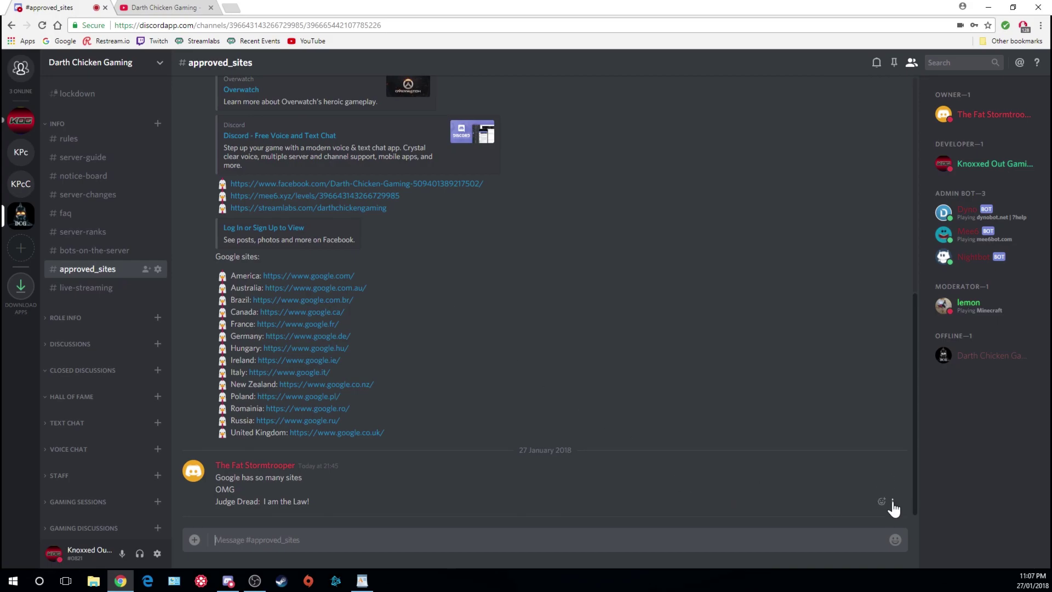
# Delete the Judge Dread, OMG and 'Google has so many sites' messages
pyautogui.click(892, 501)
pyautogui.click(893, 526)
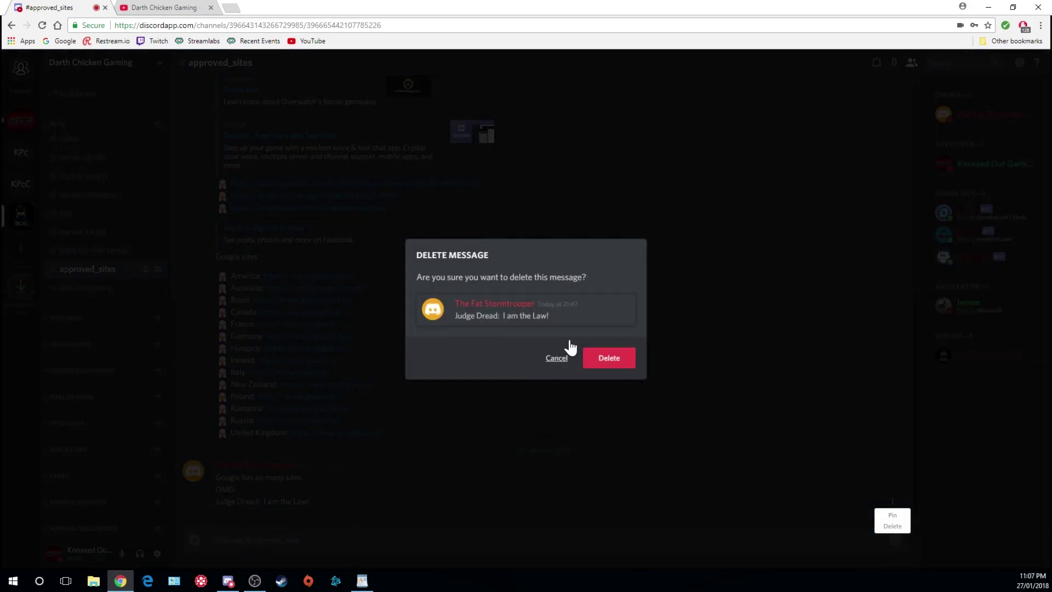
pyautogui.click(617, 361)
pyautogui.click(892, 502)
pyautogui.click(892, 526)
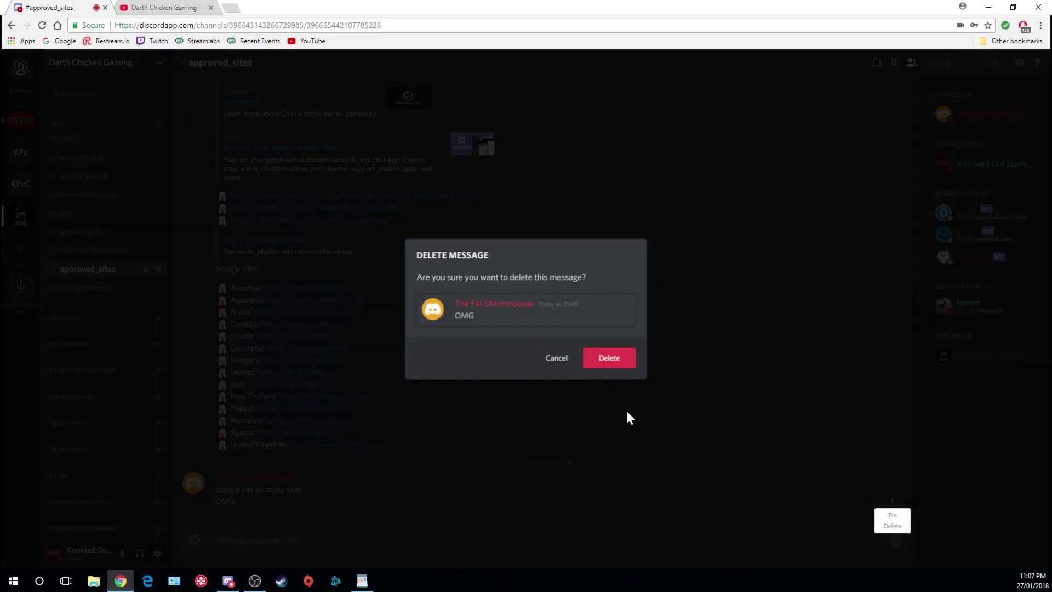
pyautogui.click(621, 364)
pyautogui.click(891, 502)
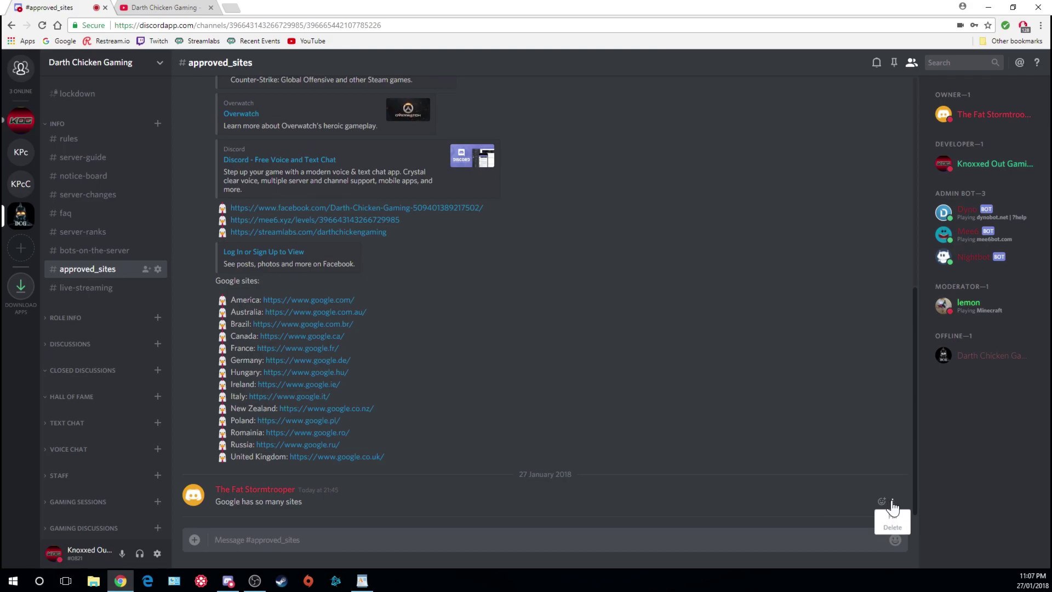
pyautogui.click(893, 526)
pyautogui.click(621, 364)
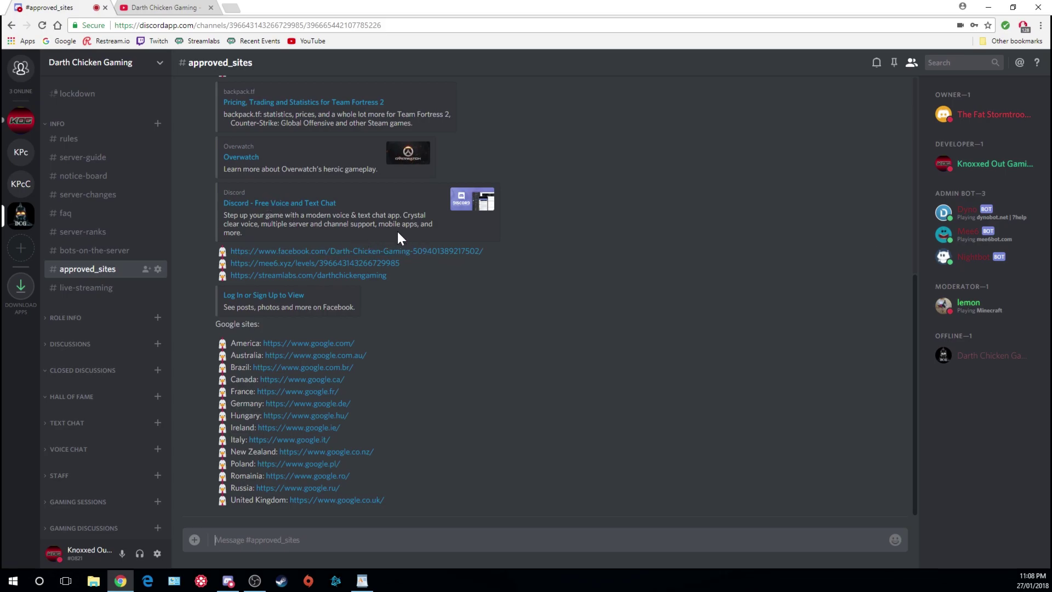
# Review the cleaned channel and open the server icon's context menu
pyautogui.scroll(3, 578, 241)
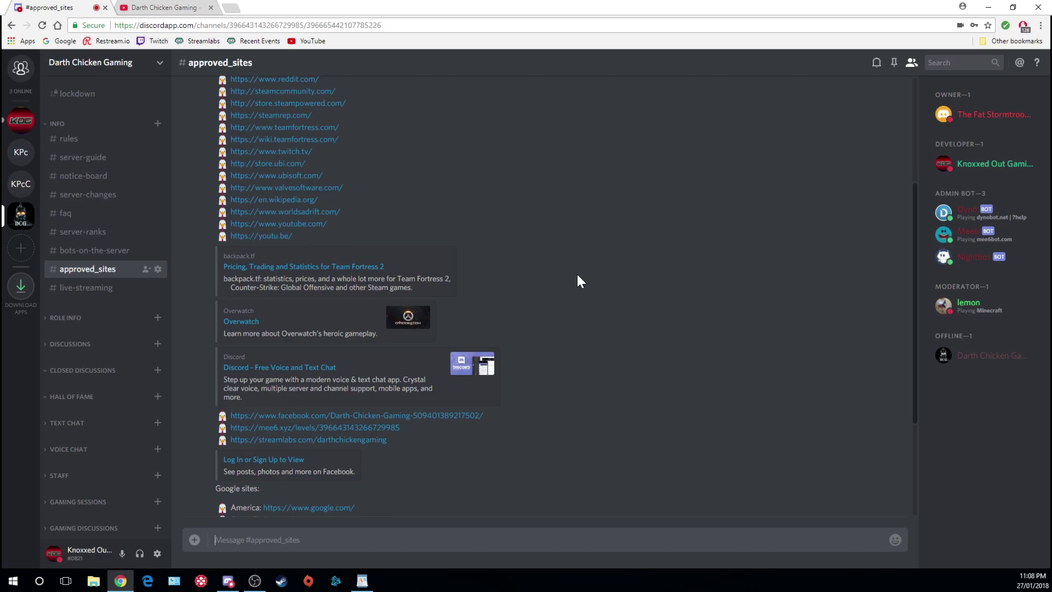
pyautogui.scroll(-2, 577, 276)
pyautogui.scroll(5, 537, 255)
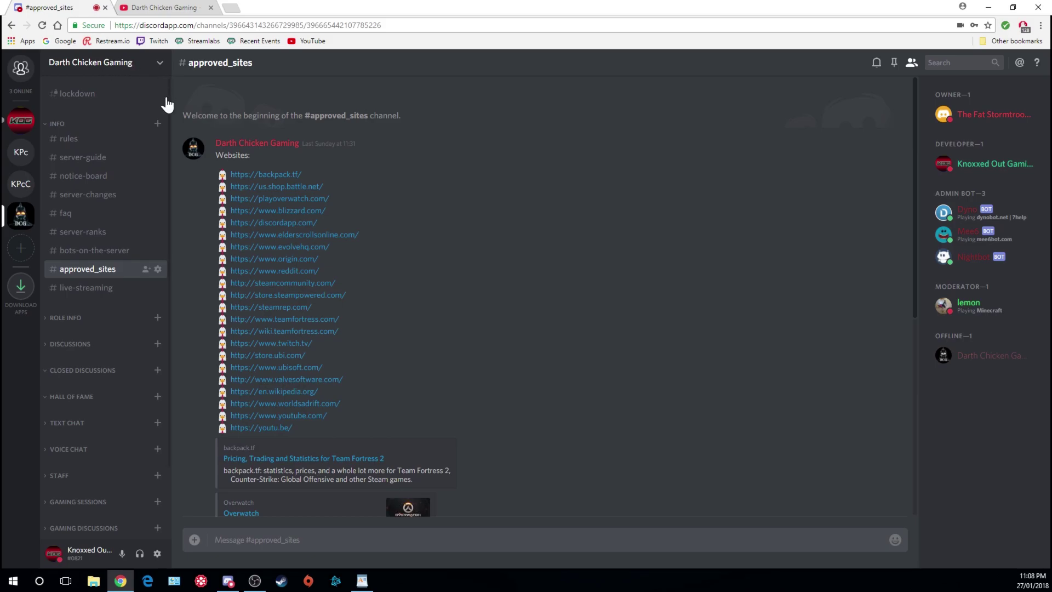
pyautogui.rightClick(22, 219)
# Turn off 'Show website preview info from links pasted into chat' in Text & Images
pyautogui.hotkey('ctrl', ',')
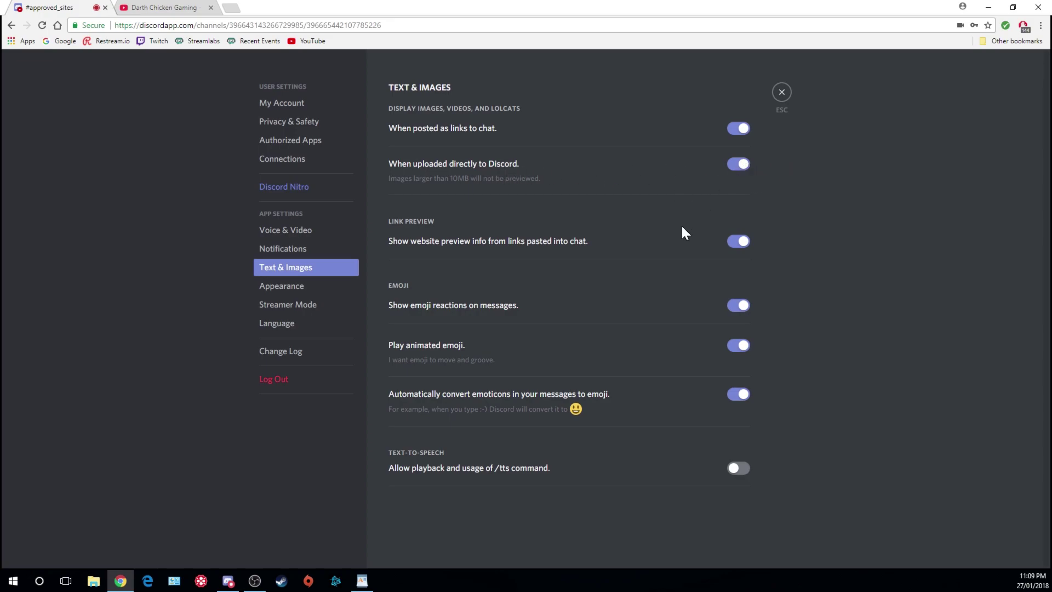
pyautogui.click(741, 242)
# Close user settings and scroll through the #approved_sites channel
pyautogui.click(783, 94)
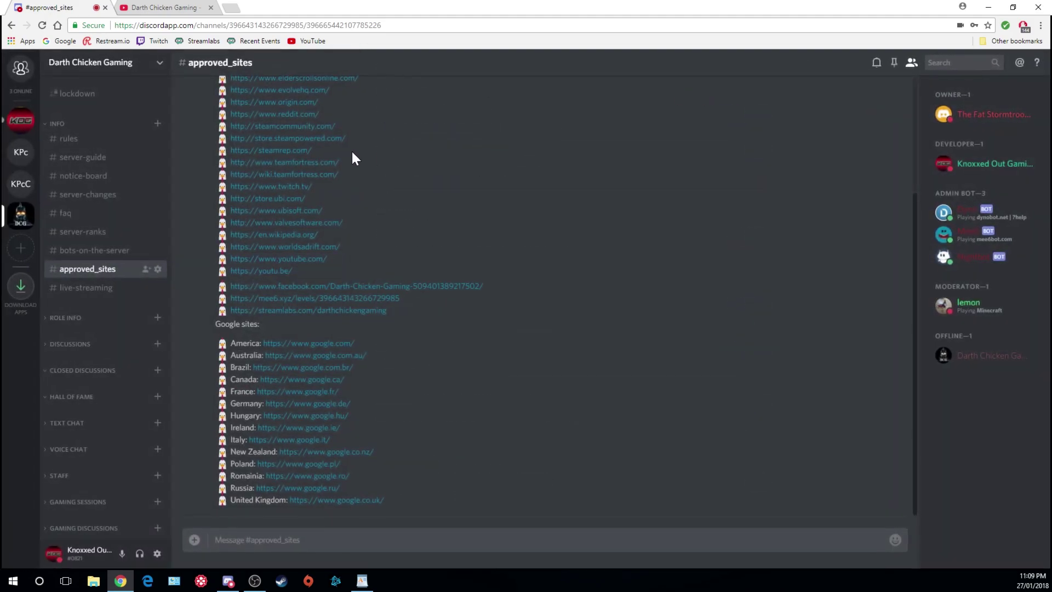
pyautogui.scroll(5, 460, 222)
pyautogui.scroll(-5, 475, 219)
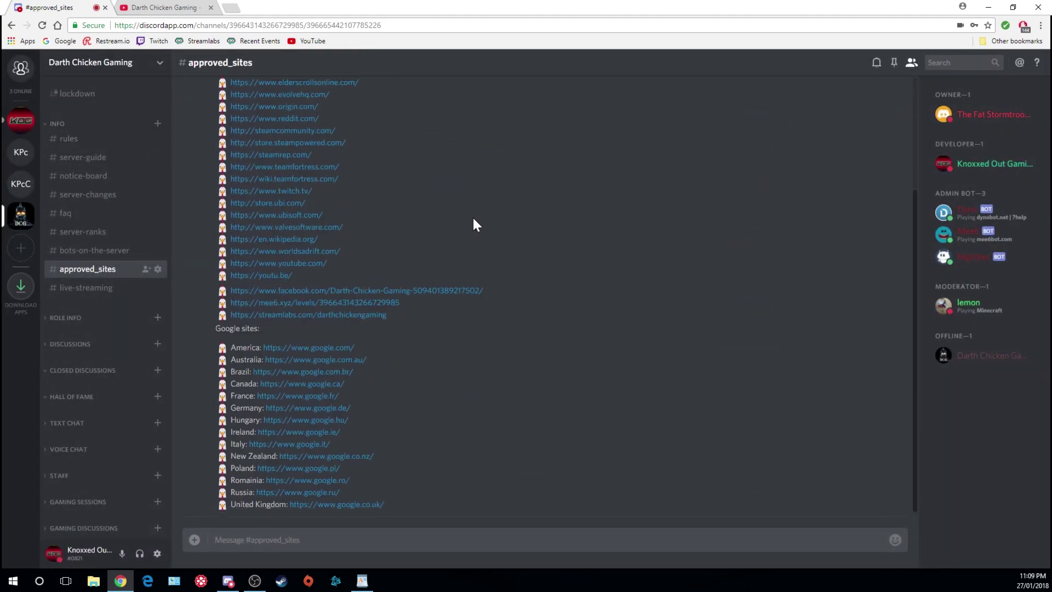
pyautogui.scroll(5, 476, 210)
pyautogui.scroll(-5, 475, 210)
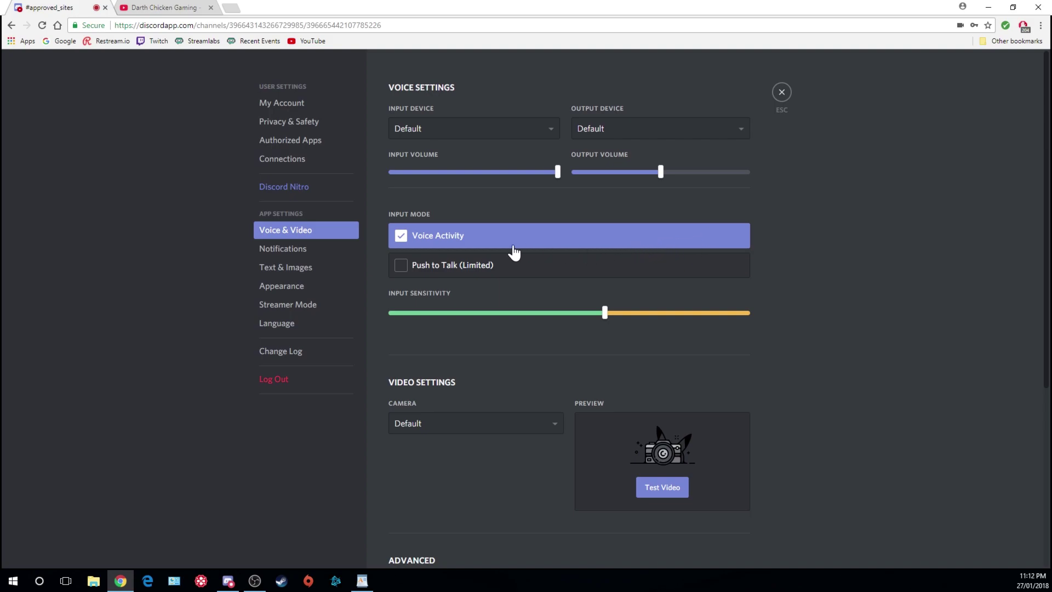
# Switch input mode to Push to Talk (Limited), accept the warning, and nudge the release delay up
pyautogui.click(441, 269)
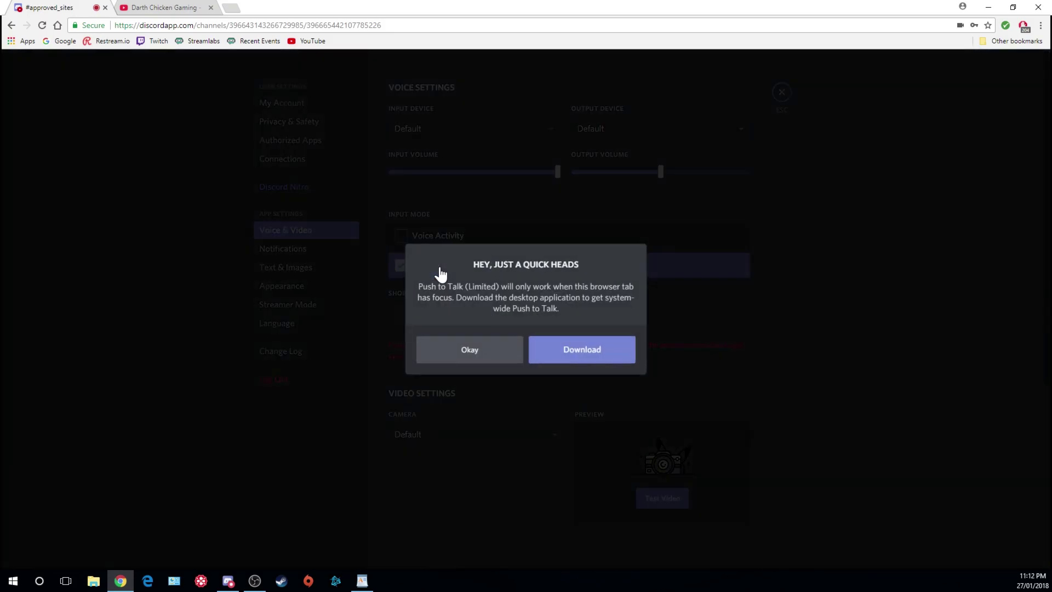
pyautogui.click(459, 352)
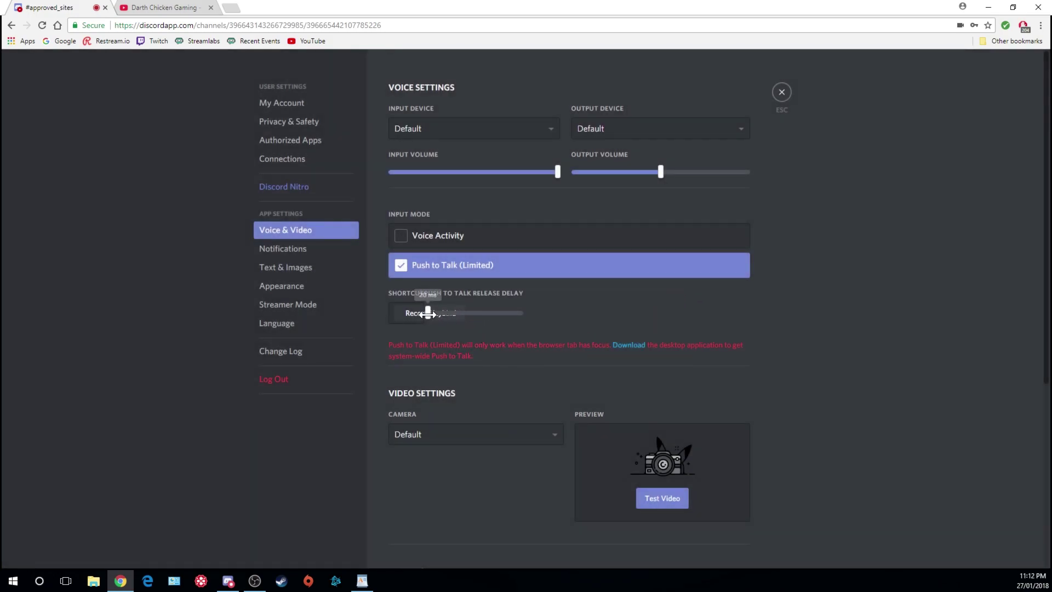
pyautogui.moveTo(428, 313)
pyautogui.moveTo(428, 312); pyautogui.dragTo(434, 312)
# Return the web app to Voice Activity and bind desktop Push to Talk's shortcut to V
pyautogui.click(472, 239)
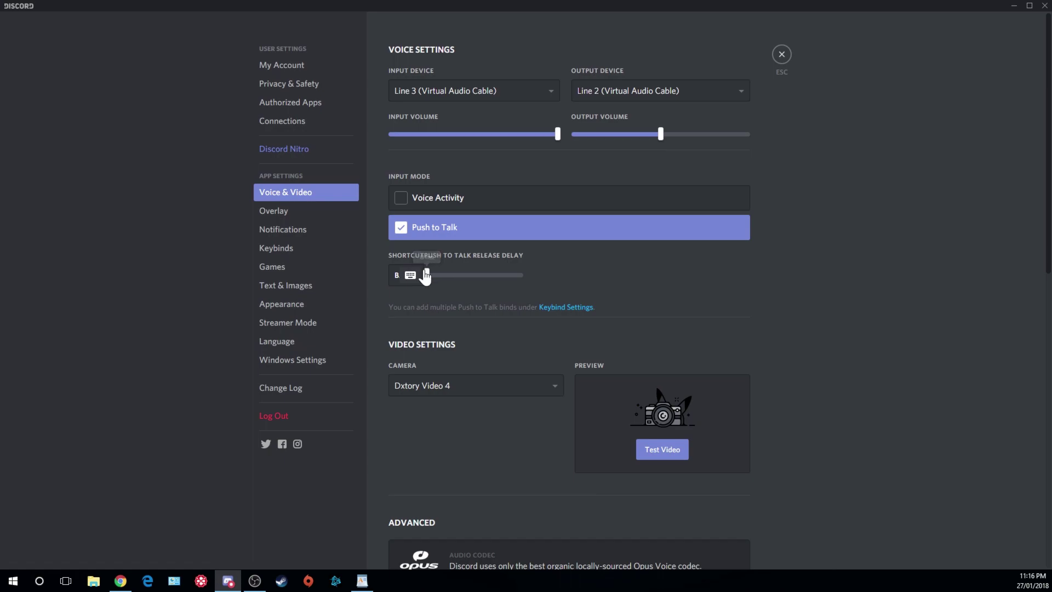
pyautogui.click(406, 277)
pyautogui.press('v')
pyautogui.moveTo(427, 275)
pyautogui.scroll(-1, 794, 246)
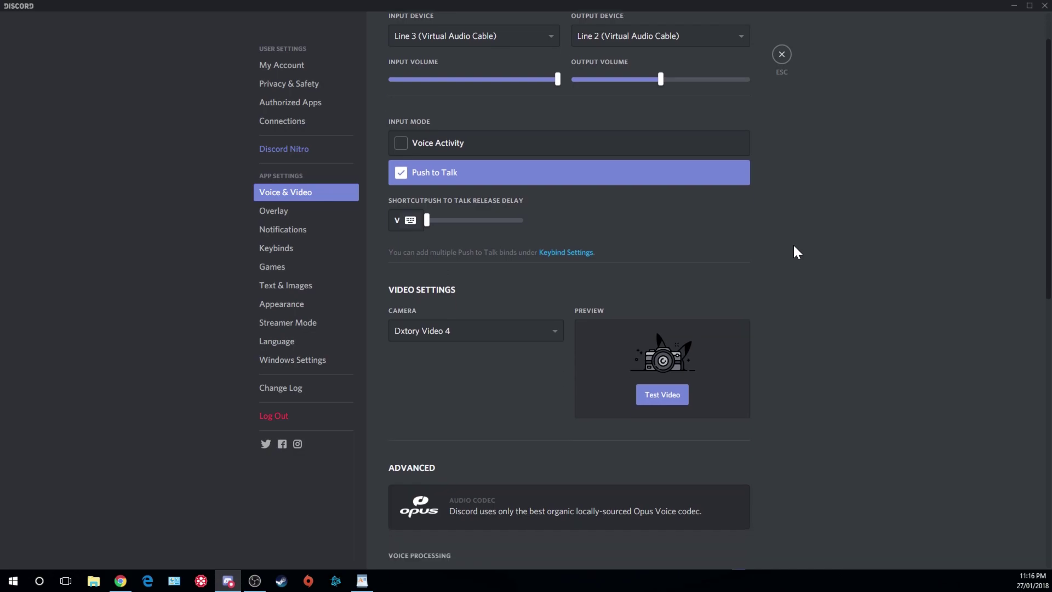
pyautogui.scroll(-1, 795, 252)
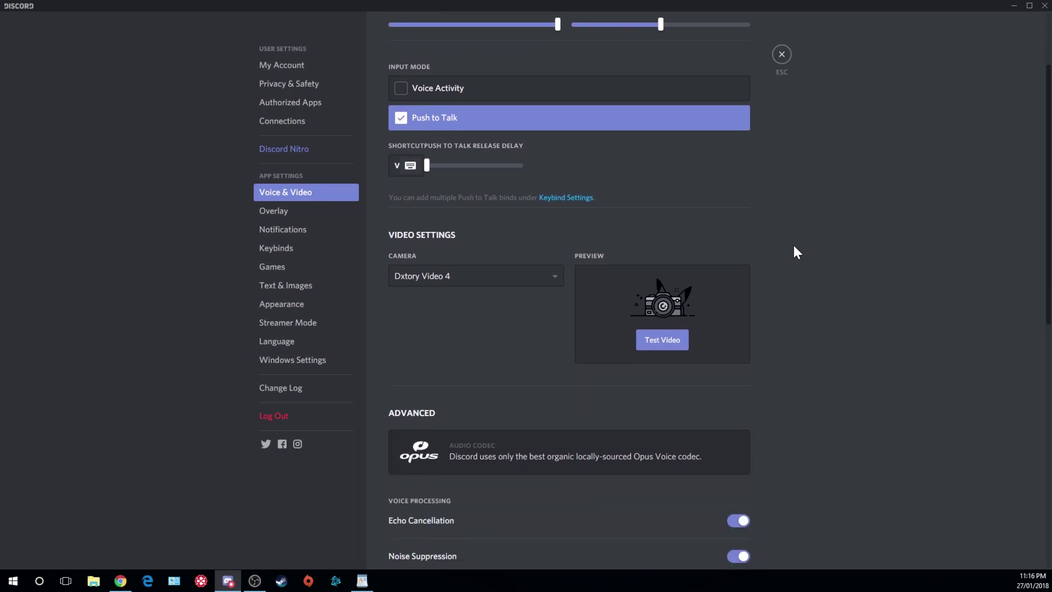
pyautogui.scroll(1, 796, 252)
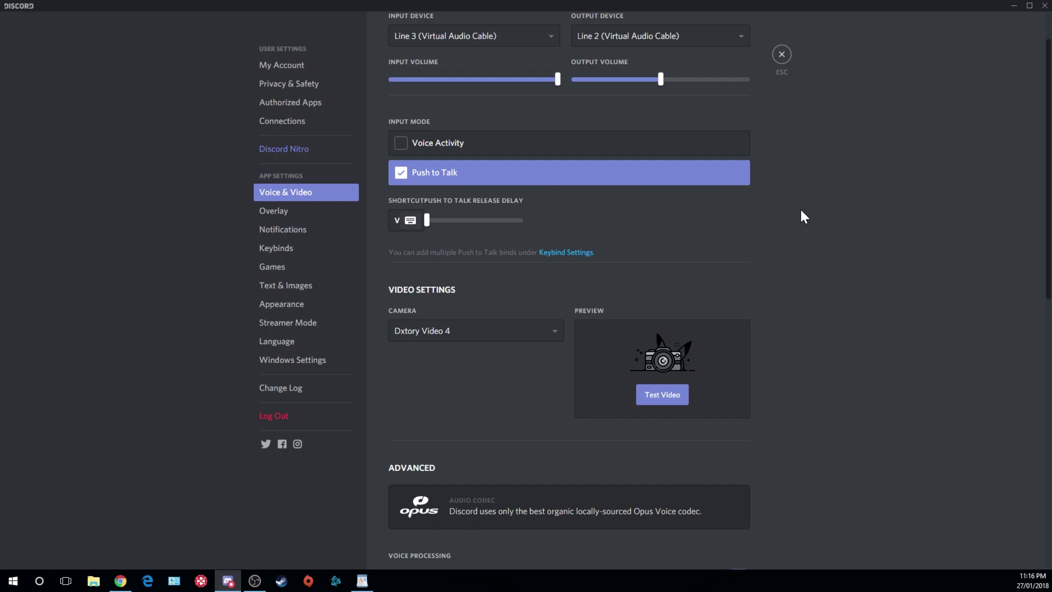